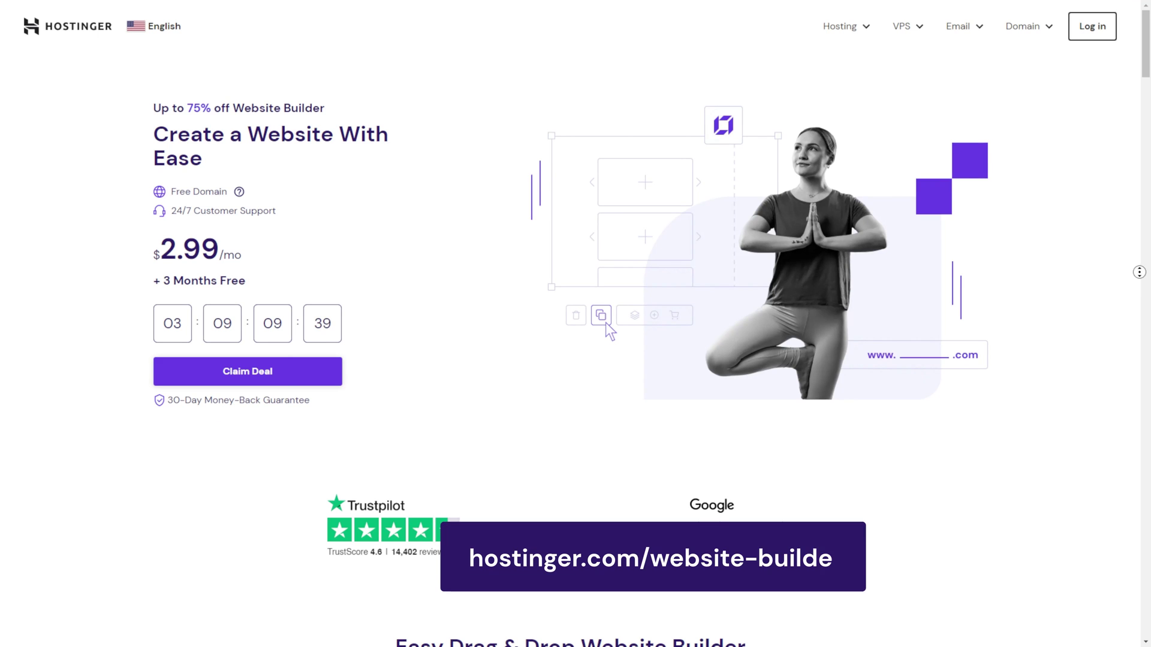
# Add the Website Builder & Web Hosting plan to the cart, reaching the 48-month Premium checkout.
pyautogui.scroll(-5, 1139, 288)
pyautogui.scroll(-4, 1139, 297)
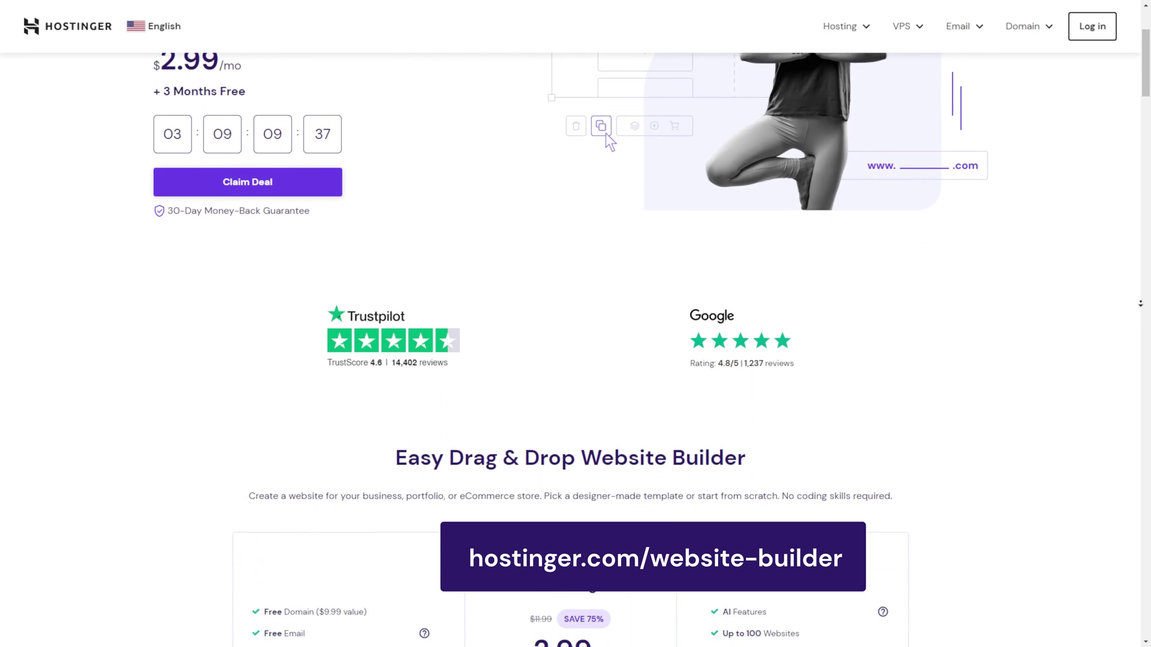
pyautogui.scroll(-4, 1142, 304)
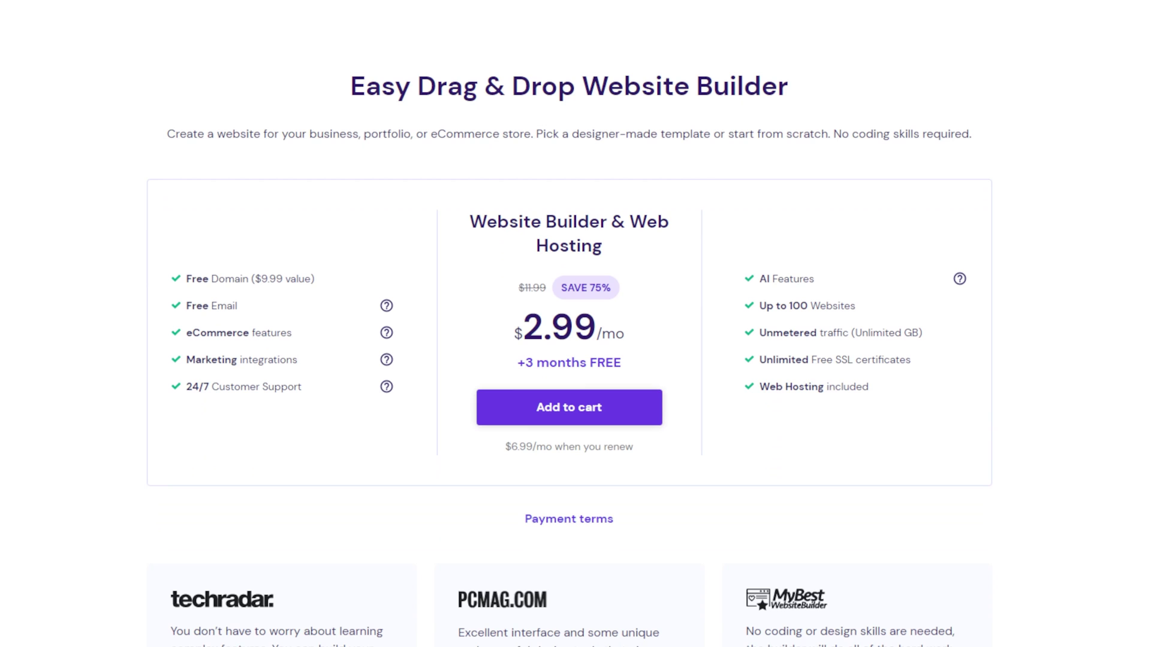
pyautogui.click(622, 418)
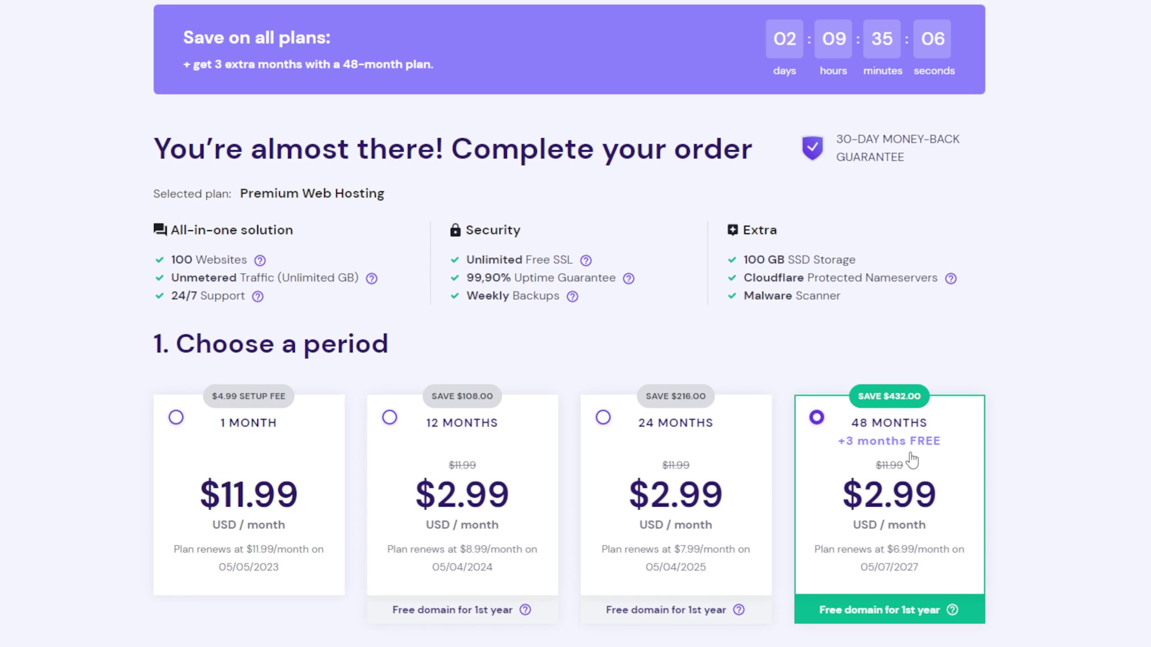
# Apply the HA10 coupon code to the Premium Web Hosting order.
pyautogui.scroll(-9, 911, 460)
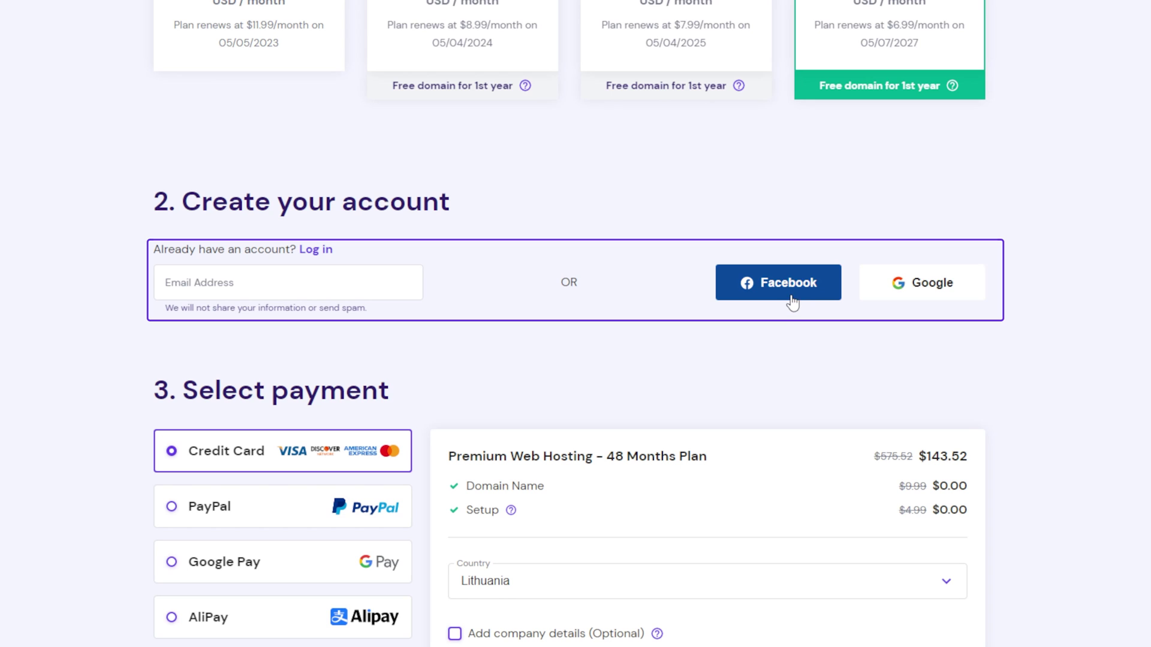
pyautogui.scroll(-8, 792, 298)
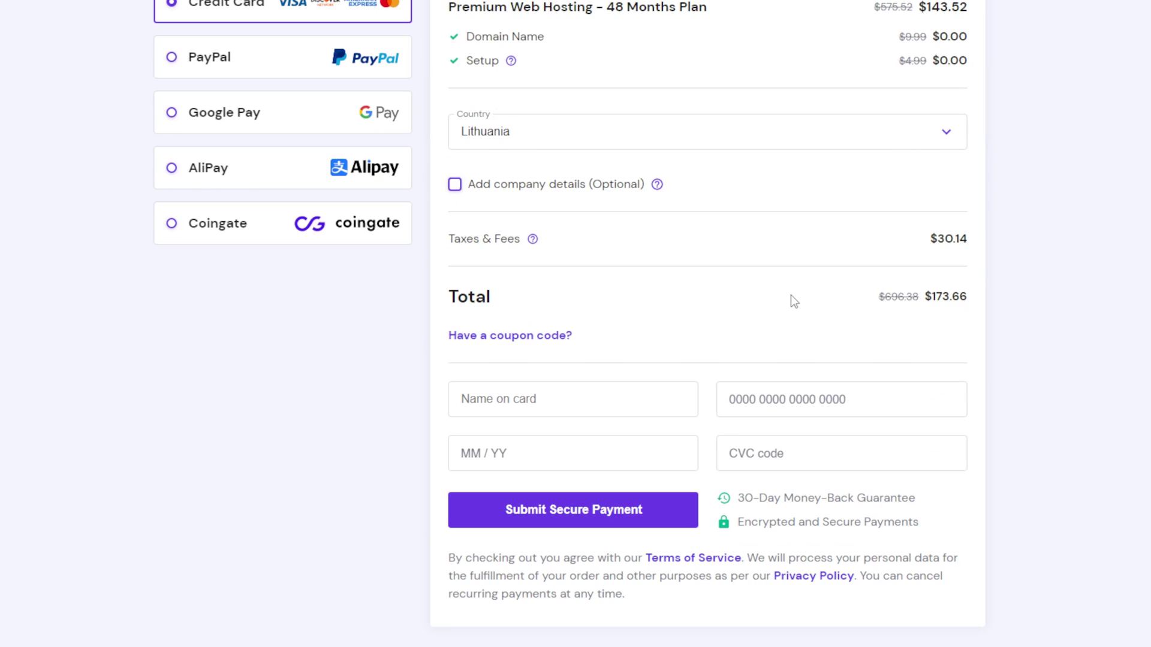
pyautogui.click(538, 339)
pyautogui.click(540, 378)
pyautogui.write('H')
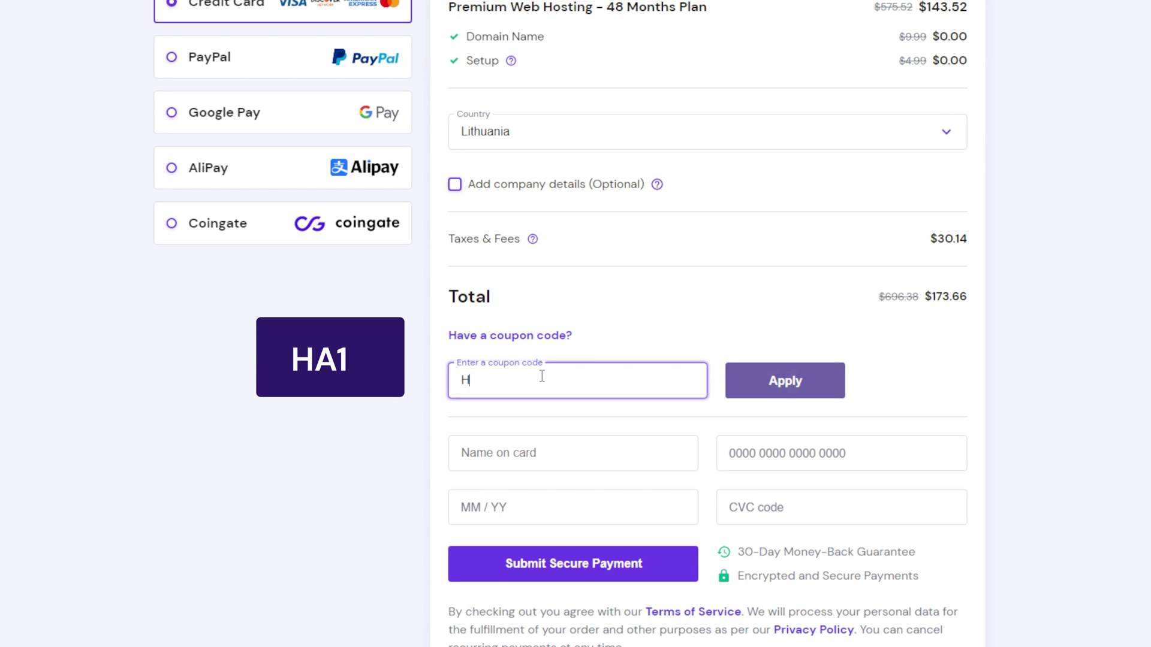
pyautogui.write('A10')
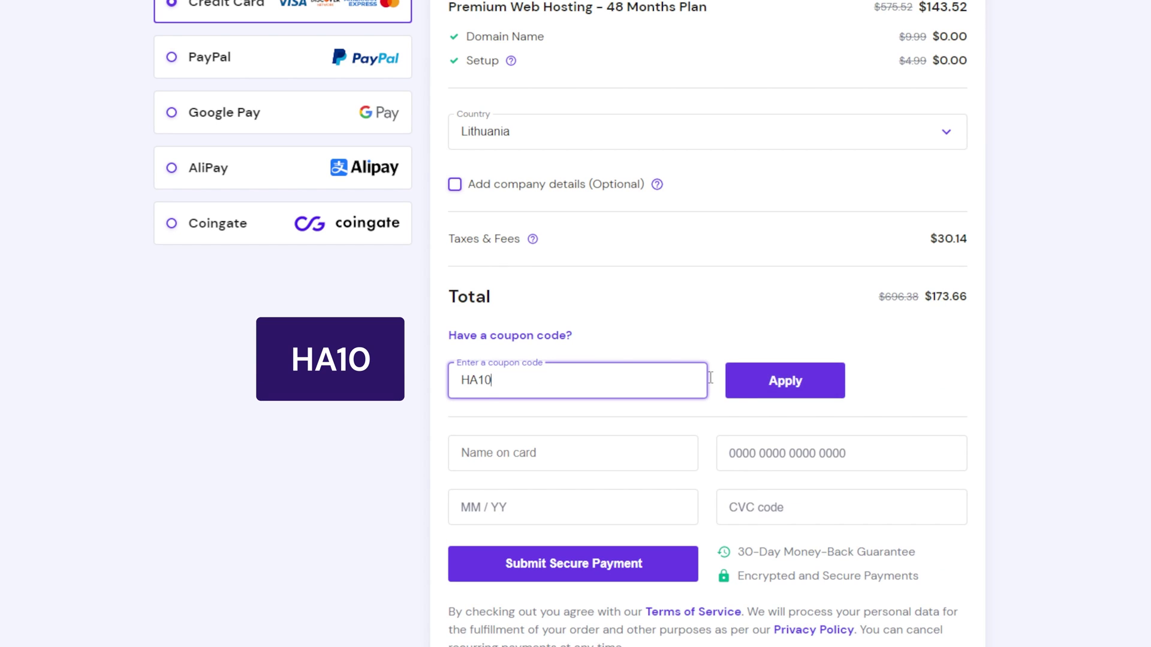
pyautogui.click(741, 383)
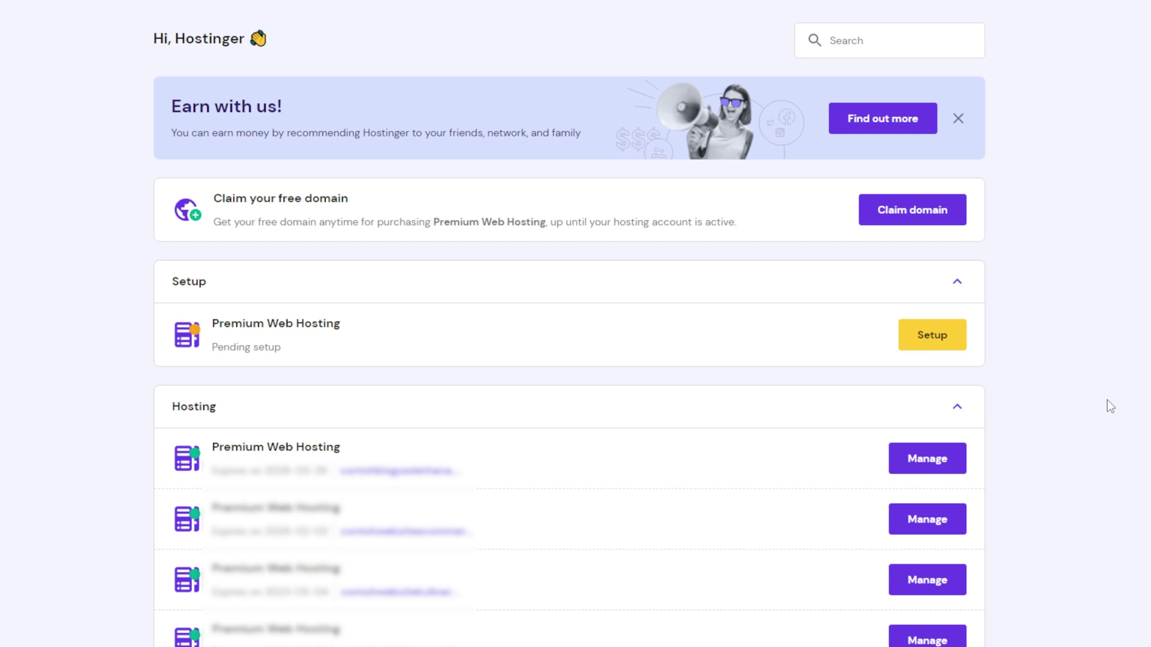
# Check that websiteaboutsomething.com is available as the free claimed domain.
pyautogui.click(938, 215)
pyautogui.click(607, 339)
pyautogui.write('websiteaboutsomething')
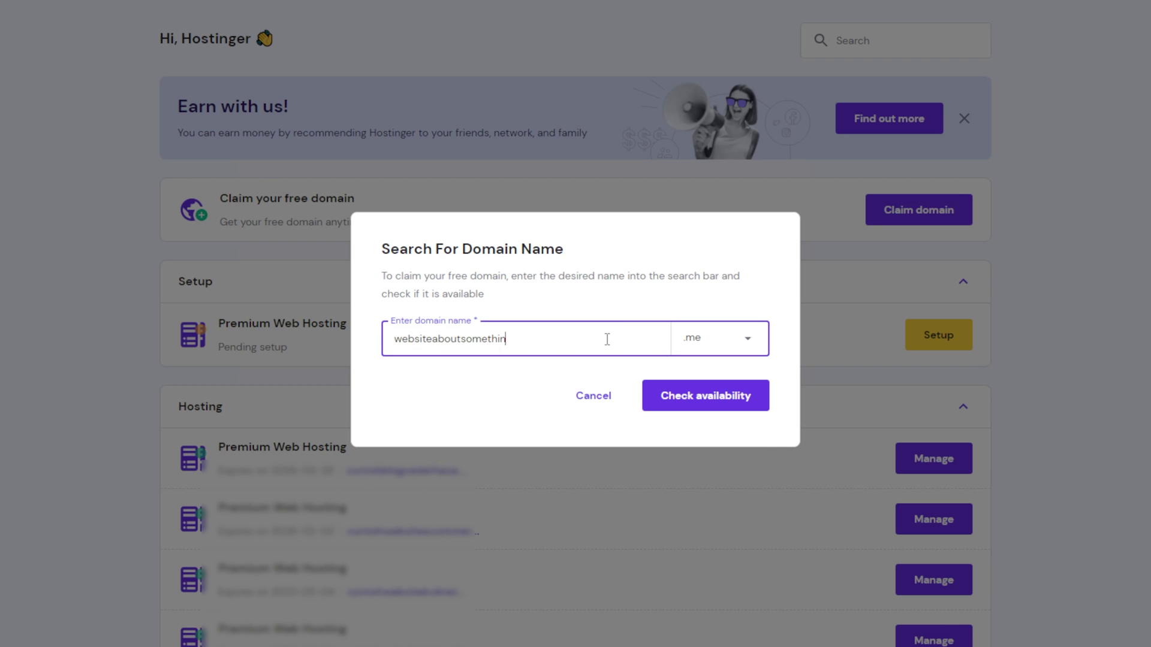
pyautogui.click(701, 338)
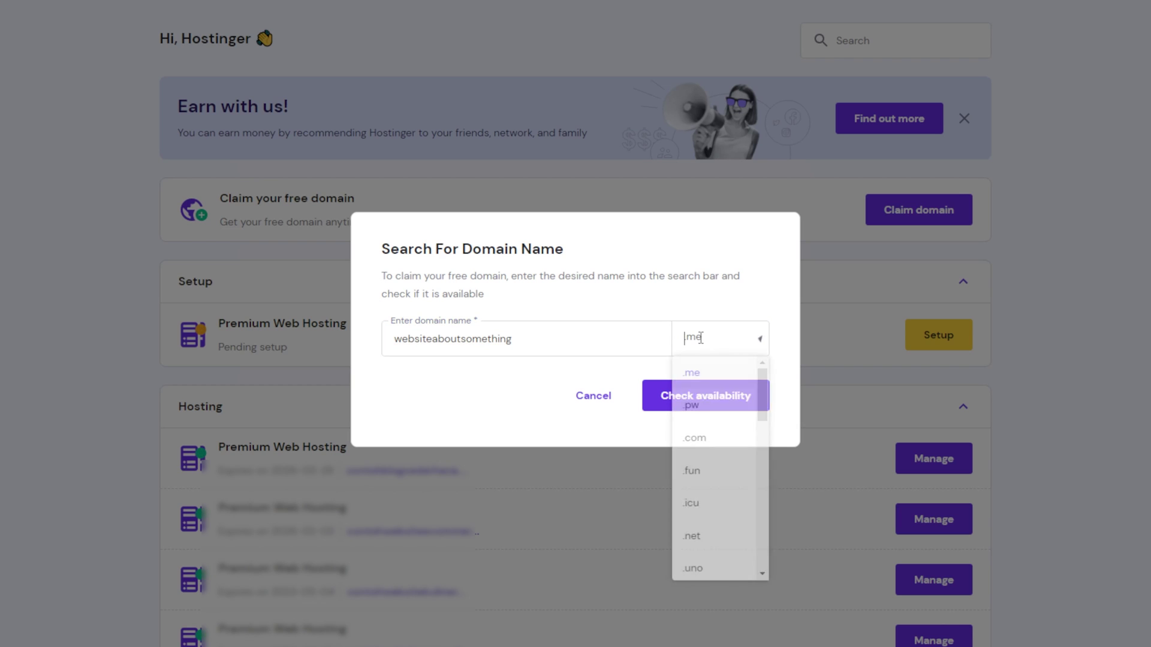
pyautogui.click(707, 441)
pyautogui.click(718, 404)
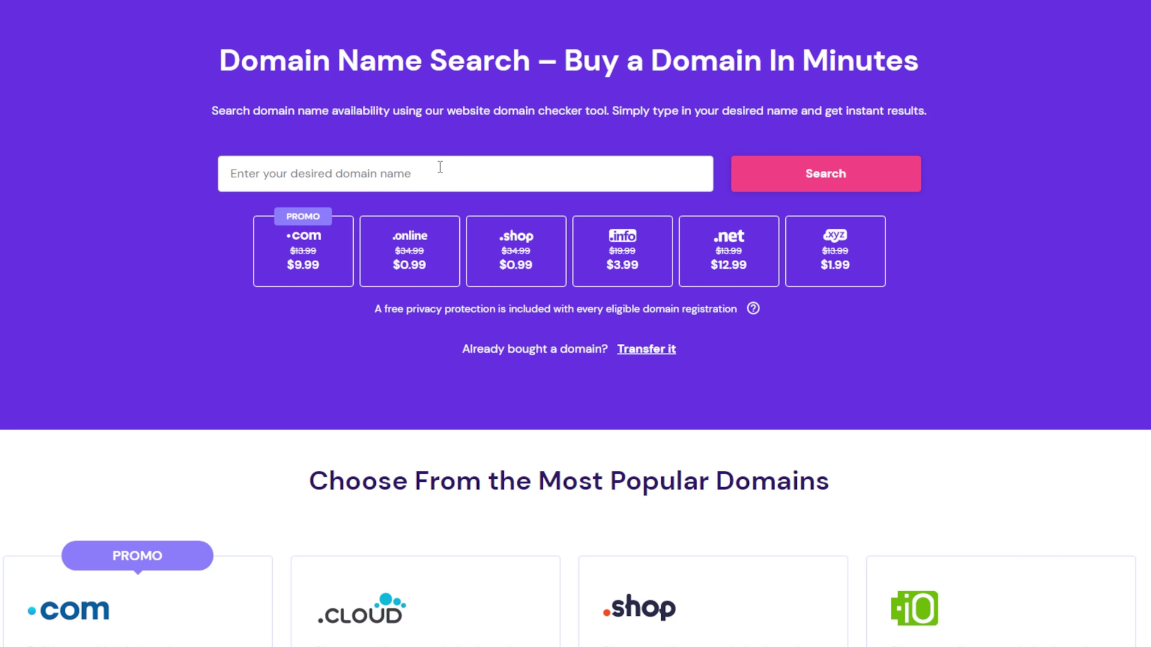
# Search the availability of websiteaboutanything on the domain search page.
pyautogui.click(440, 167)
pyautogui.write('websiteaboutany')
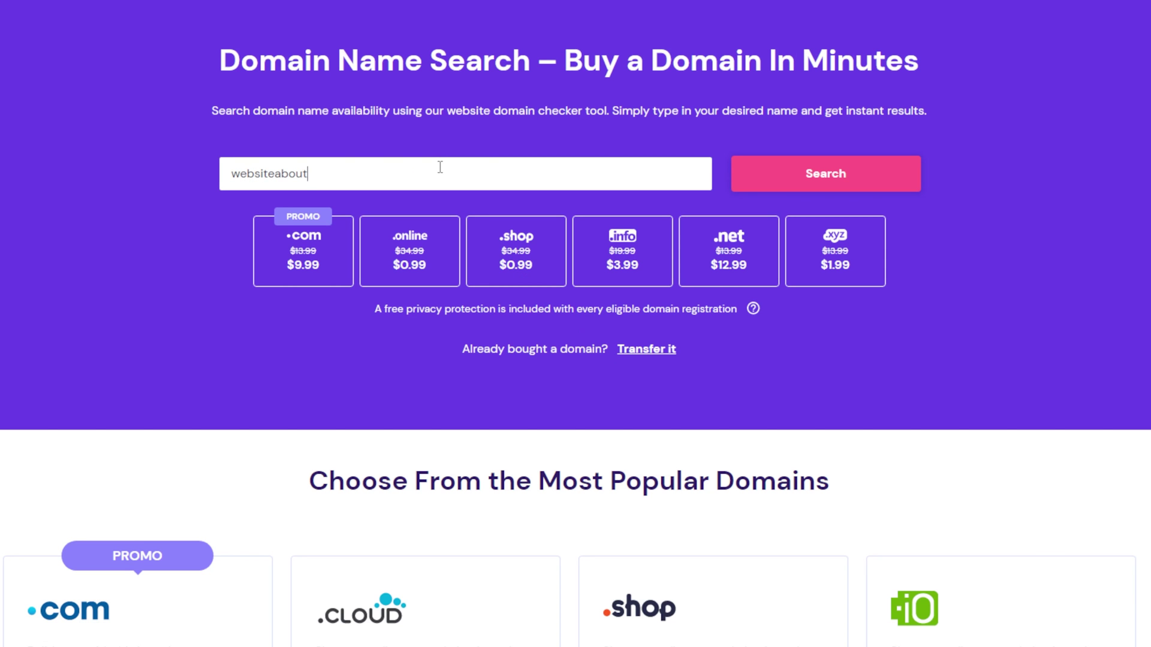
pyautogui.write('thing')
pyautogui.click(806, 175)
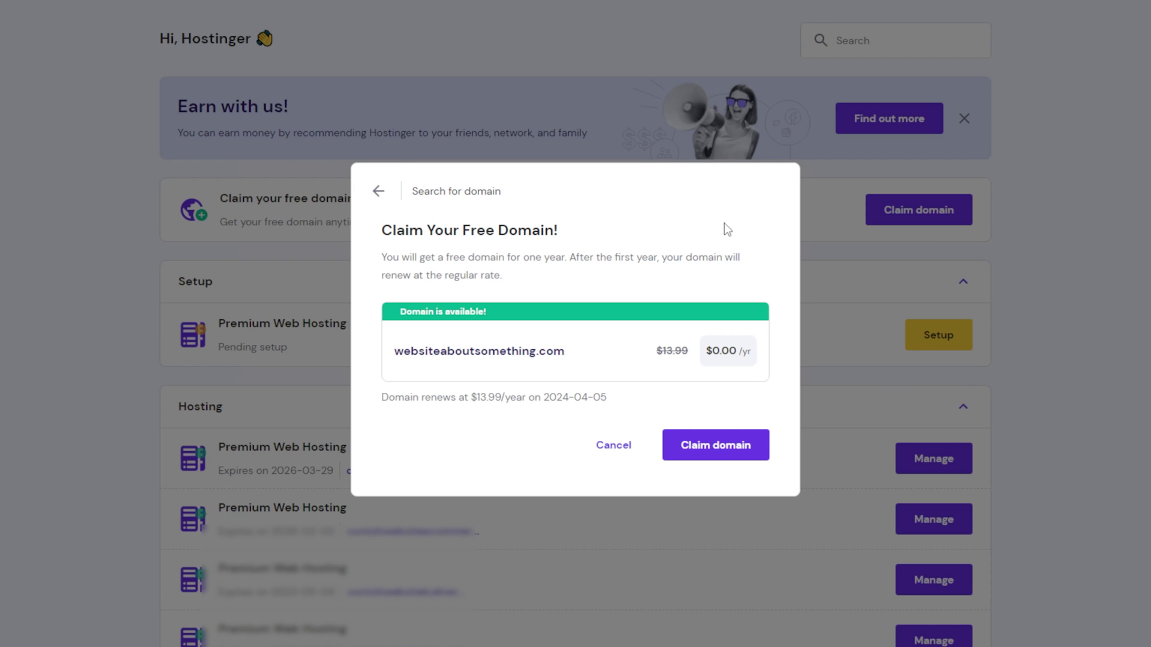
# Register websiteaboutsomething.com with Lithuania as the country and finish the registration.
pyautogui.click(716, 445)
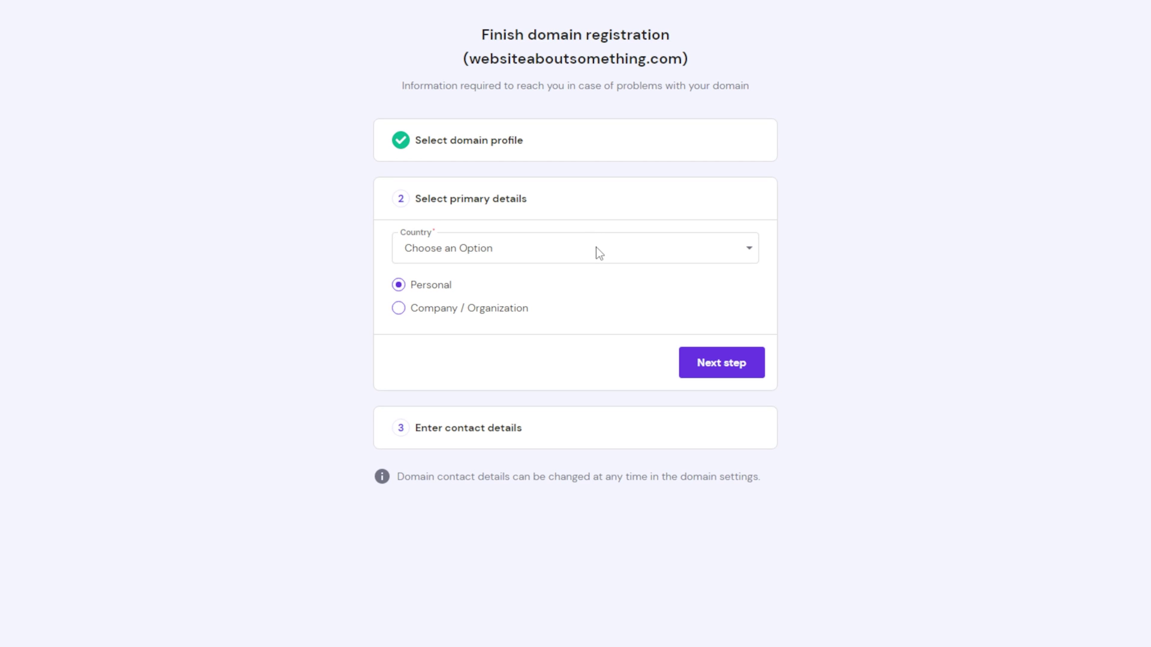
pyautogui.click(596, 248)
pyautogui.write('lith')
pyautogui.click(573, 280)
pyautogui.click(710, 366)
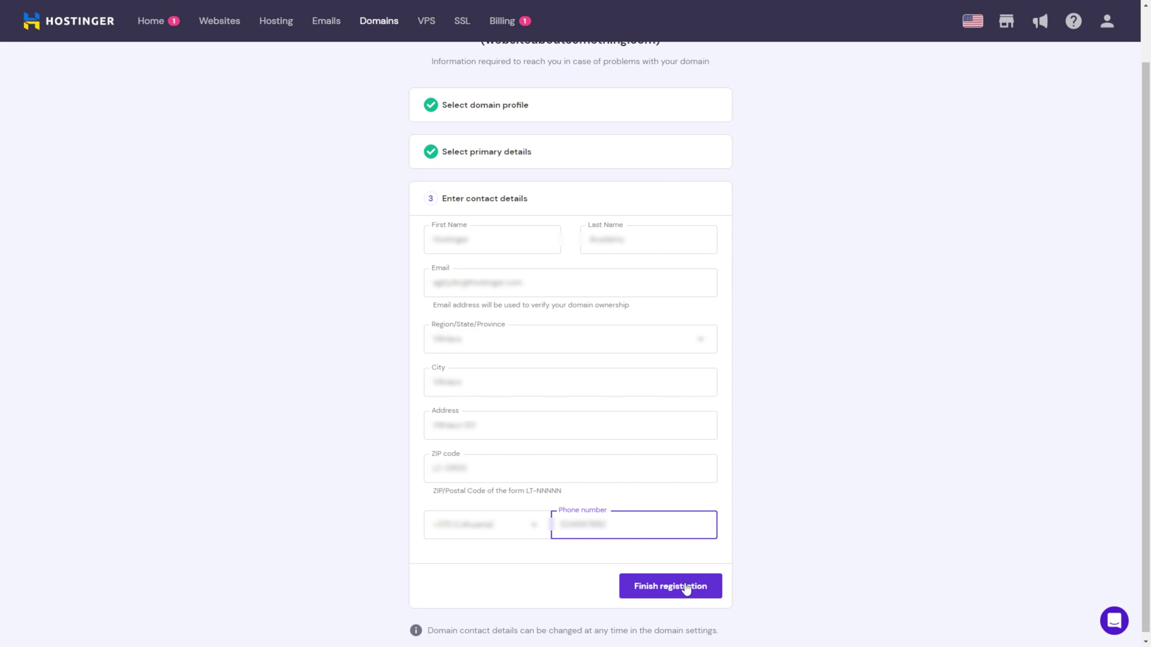
pyautogui.click(686, 587)
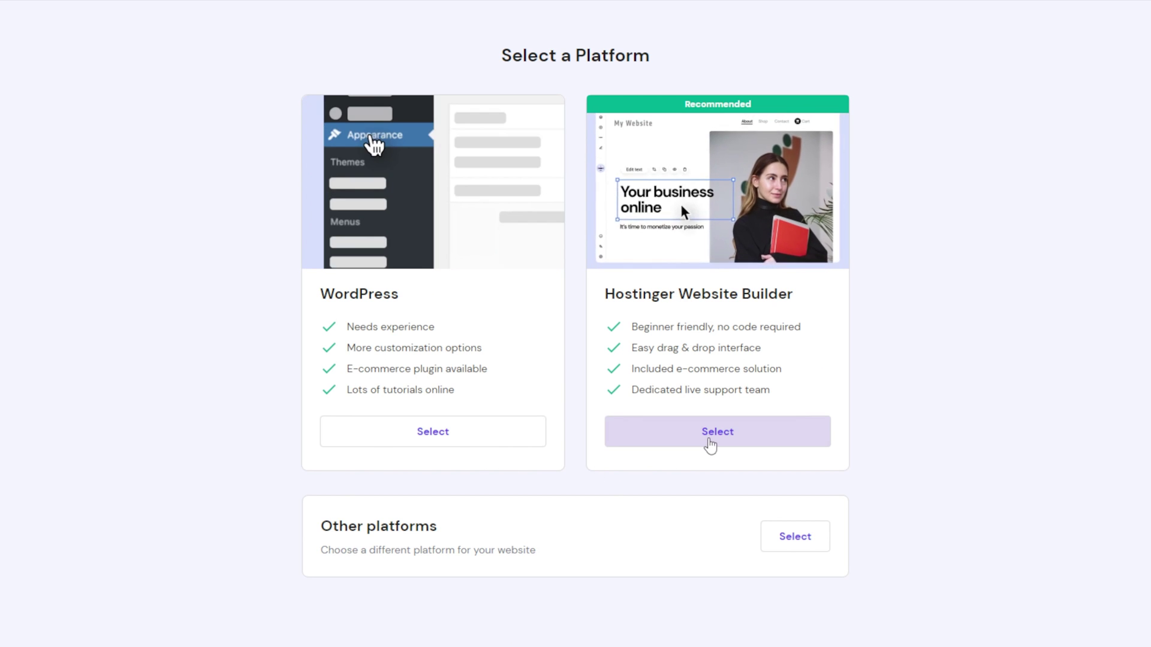
# Select Hostinger Website Builder as the platform for websiteaboutsomething.com.
pyautogui.click(708, 445)
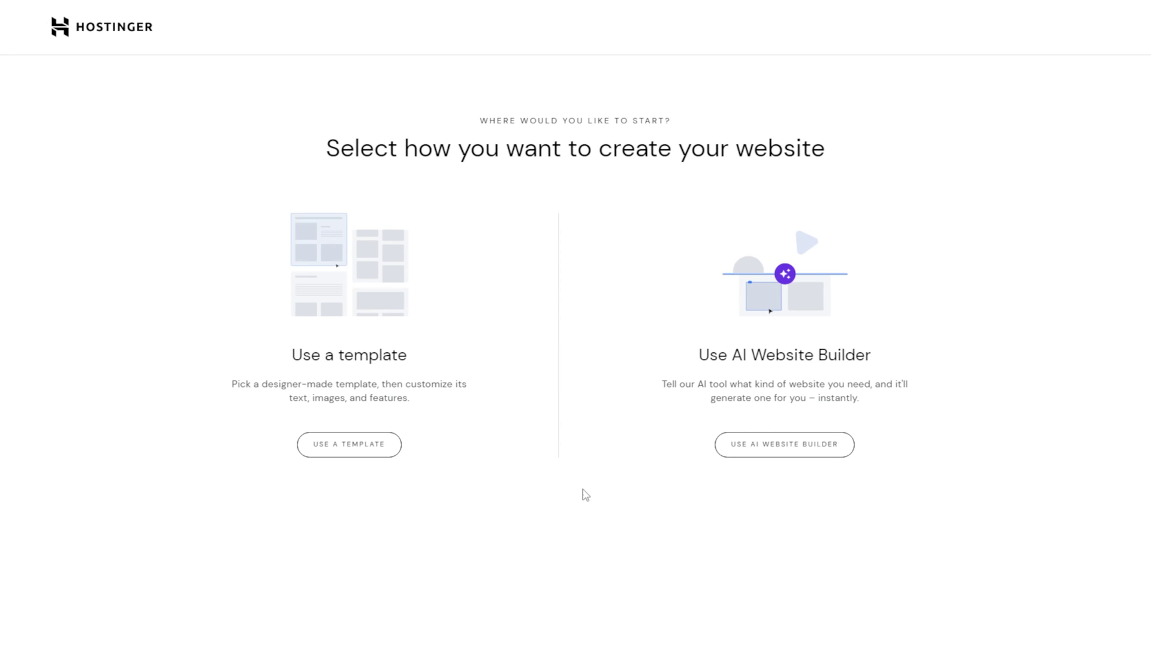
# Choose to build from a template and browse the template gallery for Noble.
pyautogui.click(384, 453)
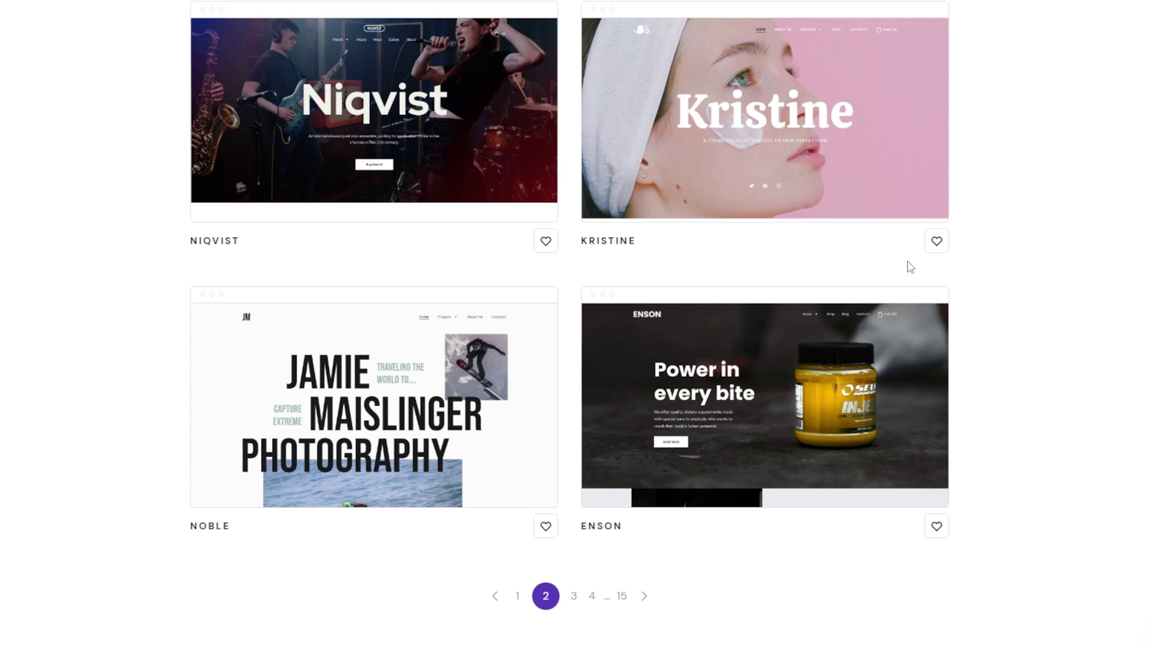
pyautogui.moveTo(445, 341)
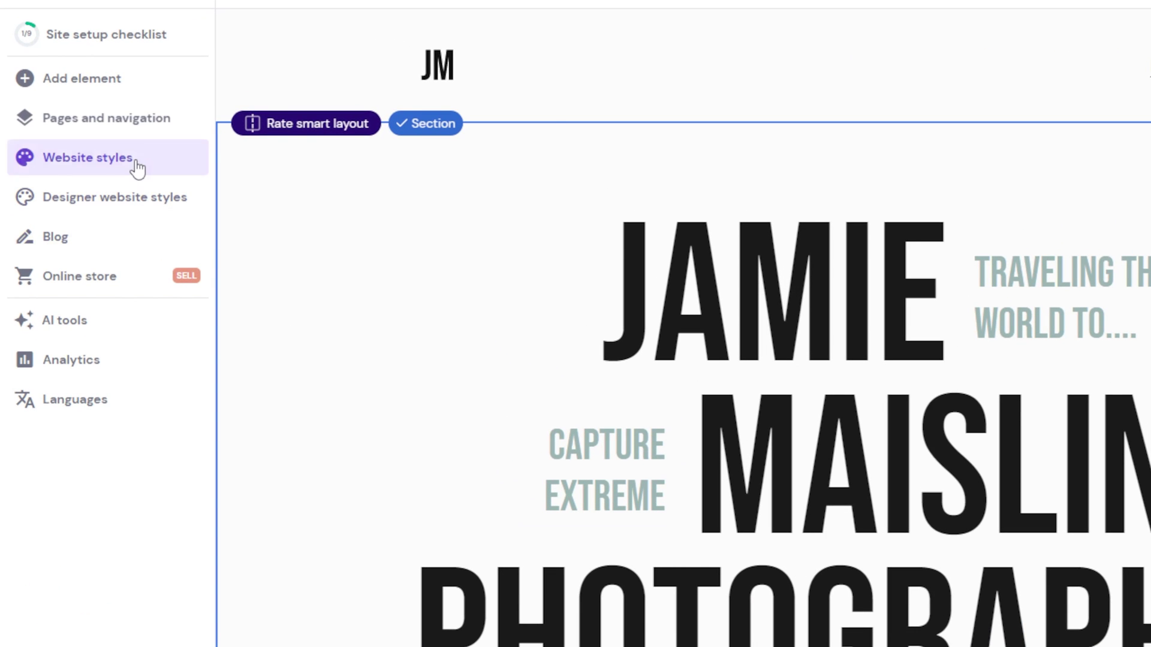
# Replace the site's most-used colour #1A1A1A with #2B2B2B in Website styles.
pyautogui.click(91, 138)
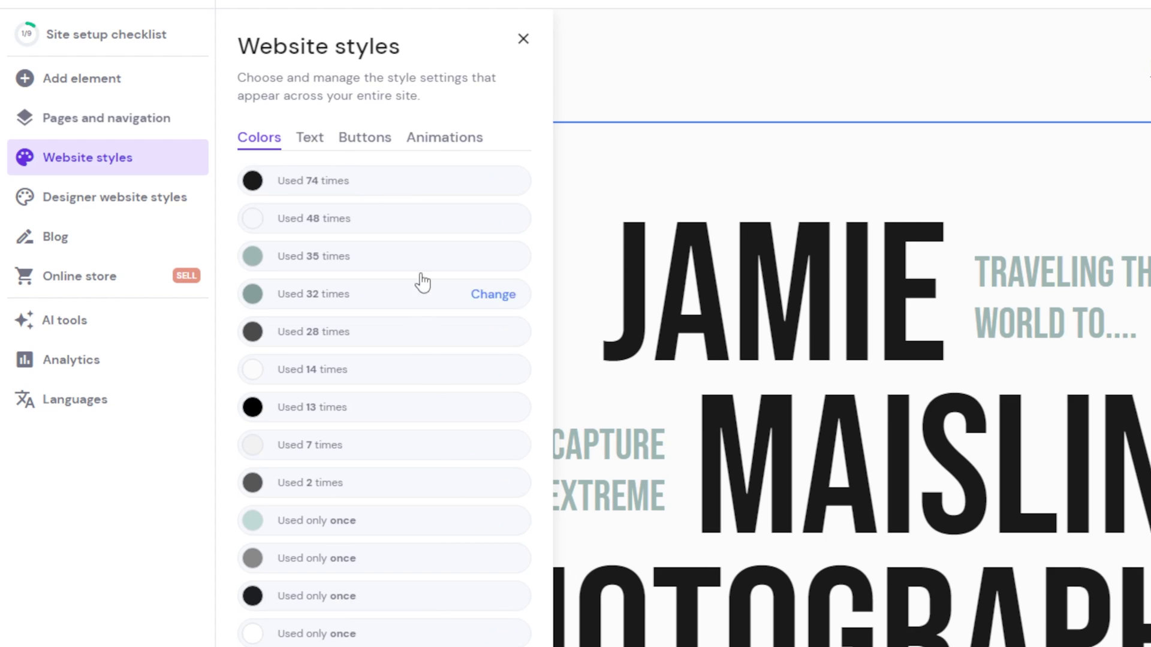
pyautogui.click(481, 187)
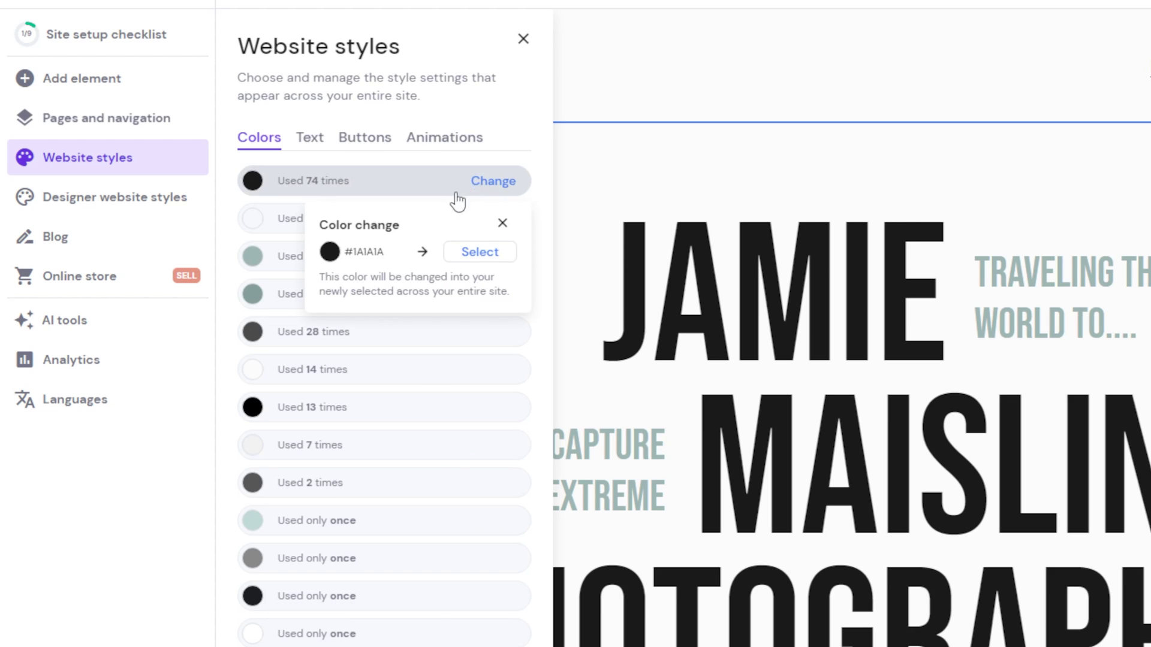
pyautogui.click(462, 252)
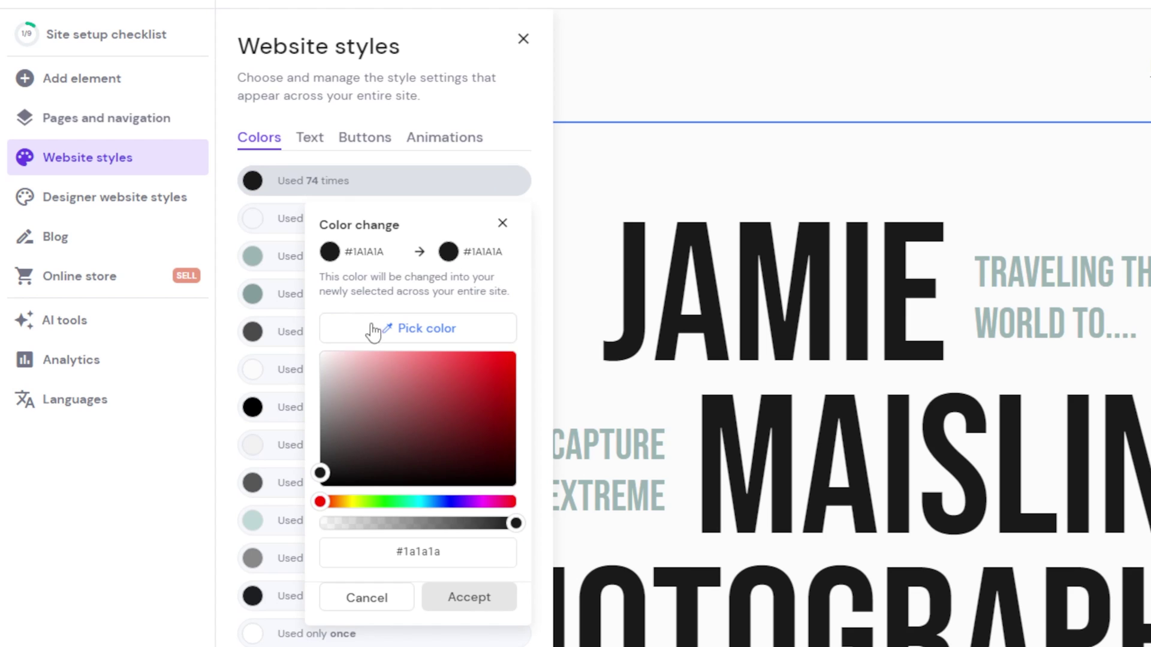
pyautogui.moveTo(358, 475); pyautogui.dragTo(316, 472)
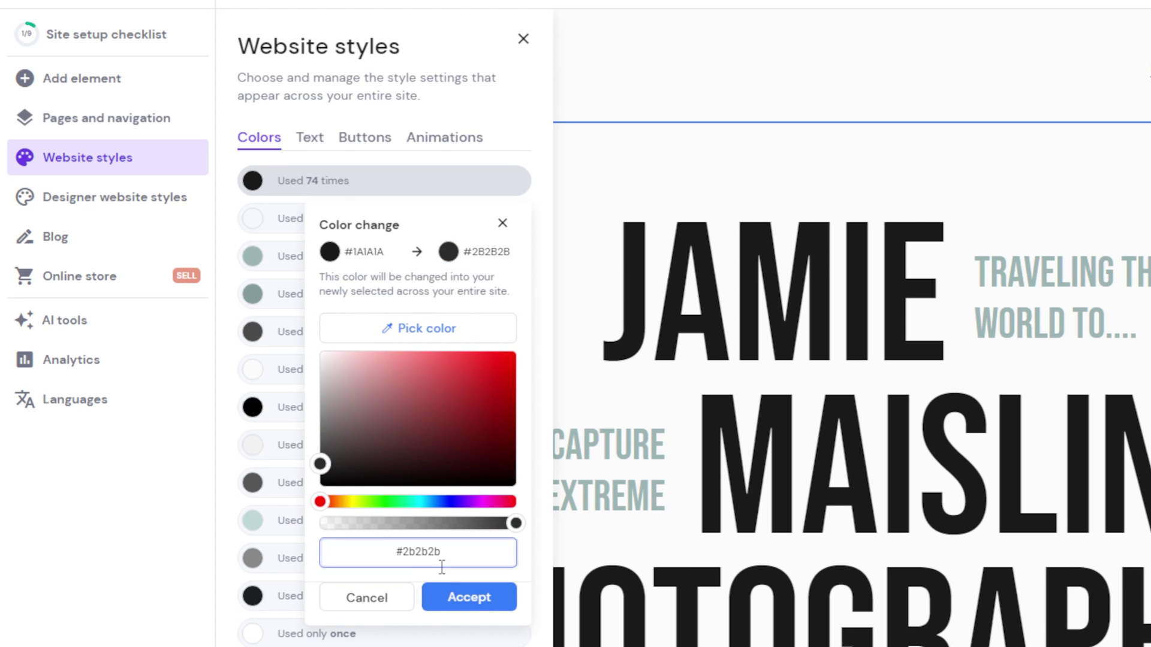
pyautogui.click(460, 599)
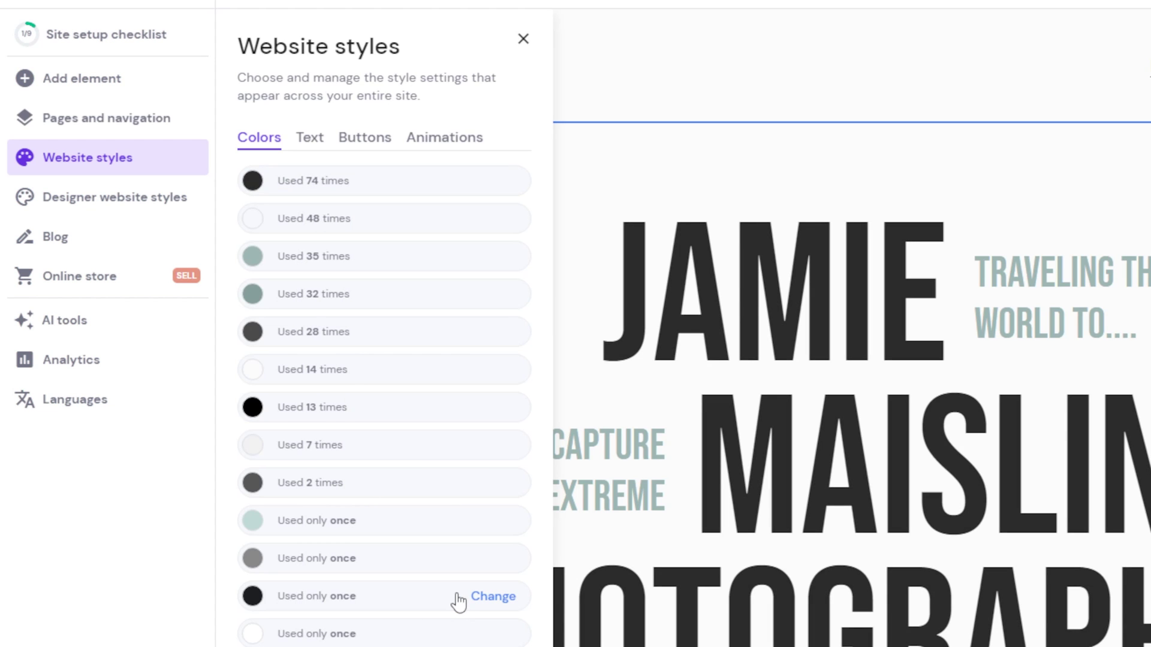
# Show the text styles: Bebas Neue for headings, Open Sans for paragraphs and navigation.
pyautogui.click(310, 152)
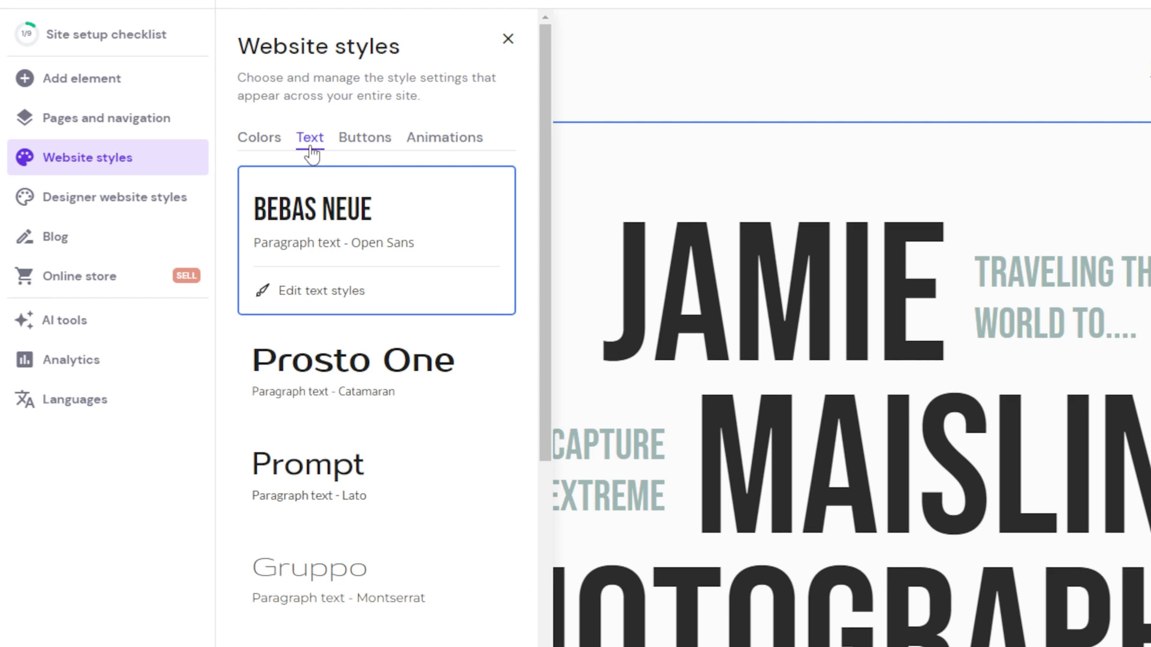
pyautogui.click(324, 292)
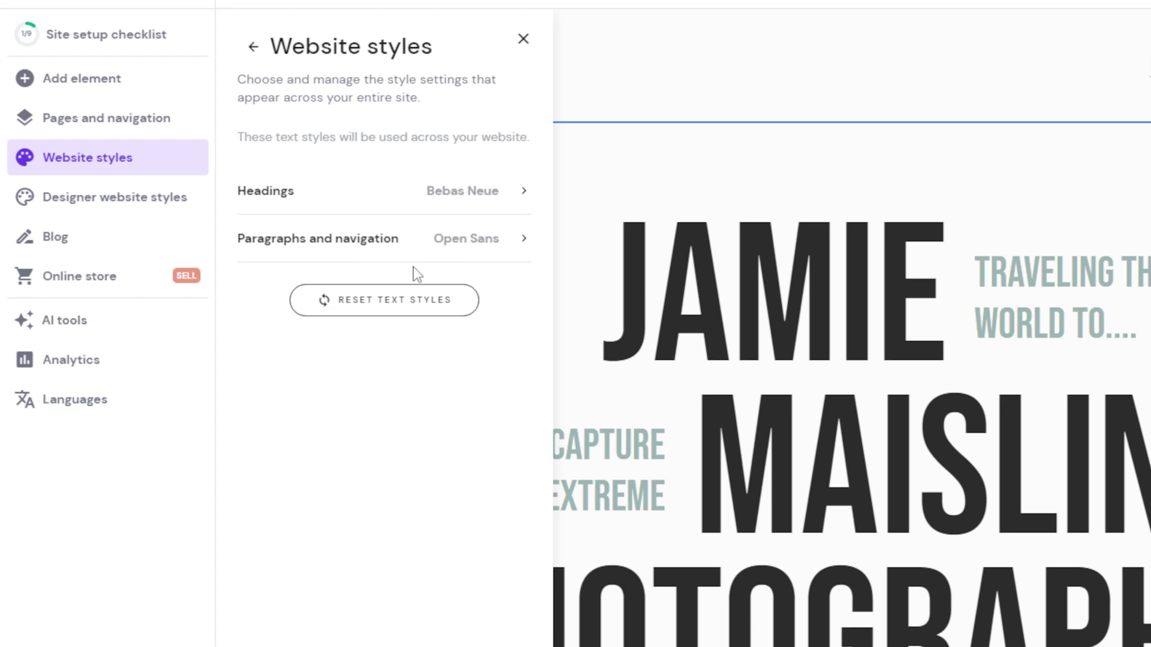
# Inspect the JAMIE heading's dark grey colour and Bebas Neue font, then deselect it unchanged.
pyautogui.click(678, 295)
pyautogui.click(438, 294)
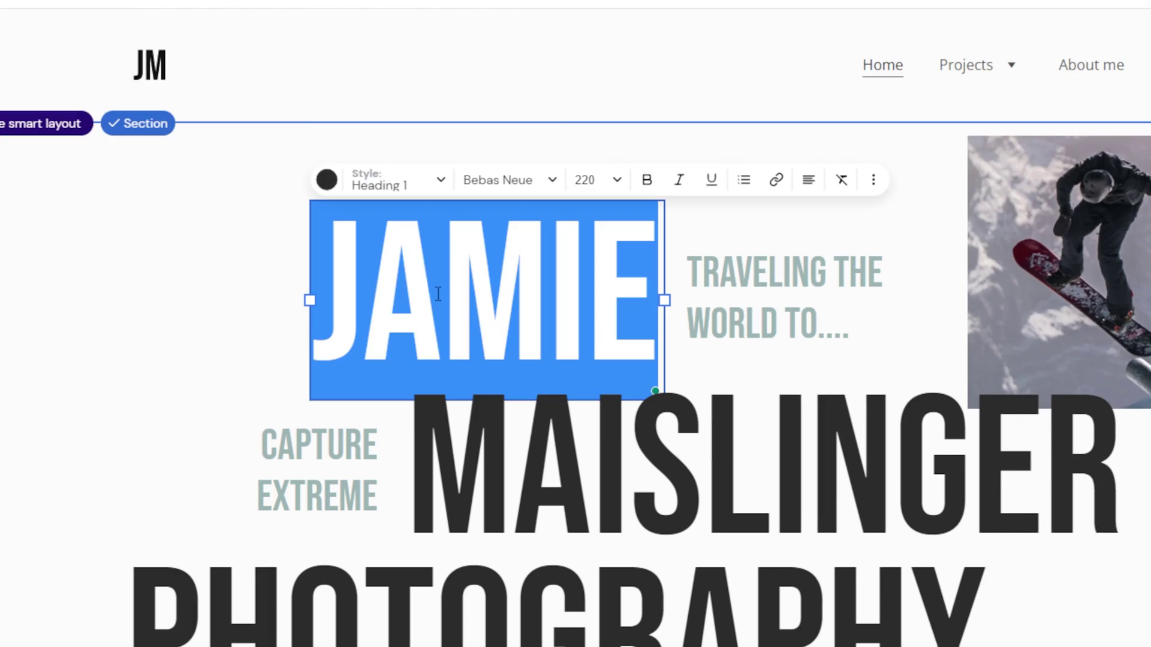
pyautogui.click(326, 180)
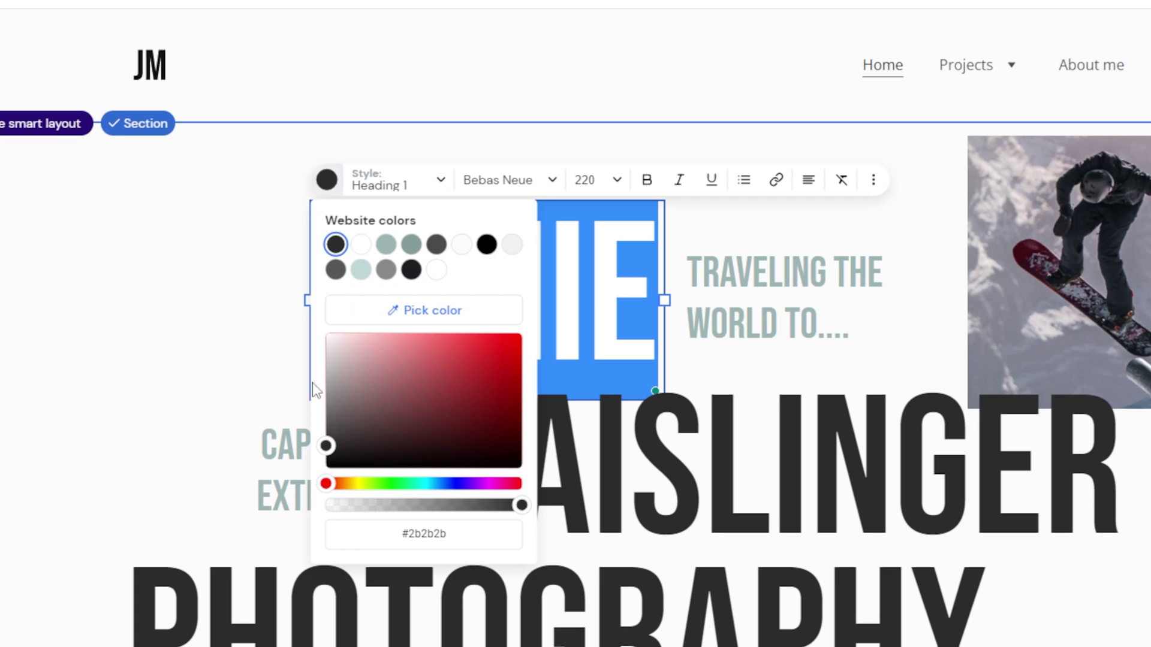
pyautogui.click(528, 183)
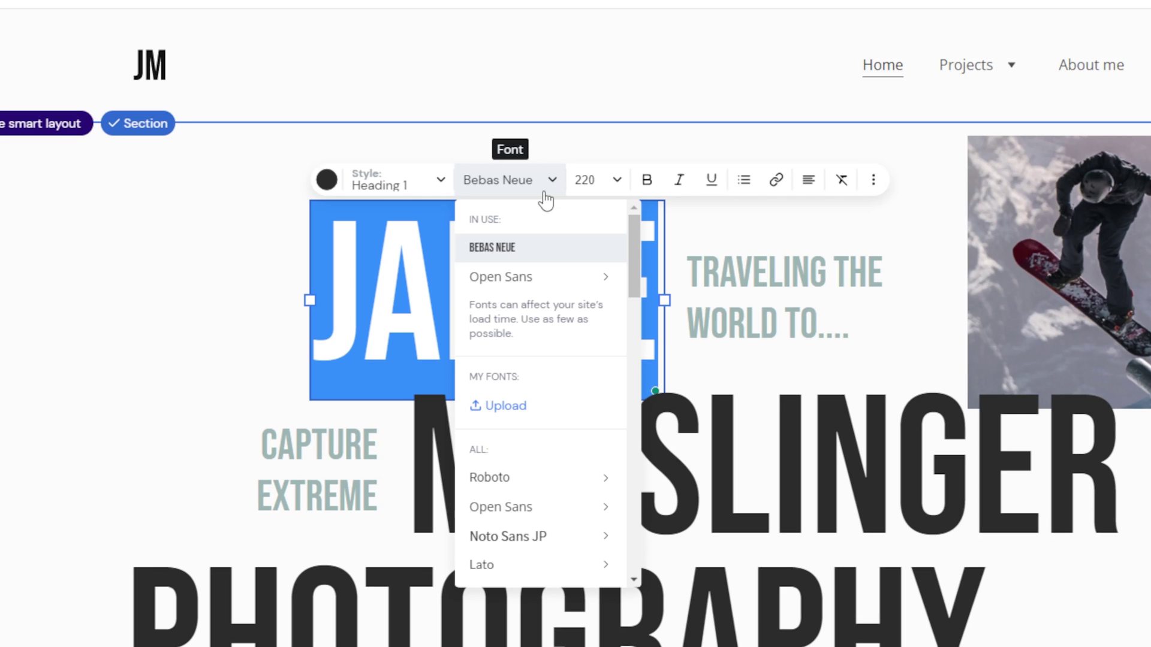
pyautogui.click(511, 191)
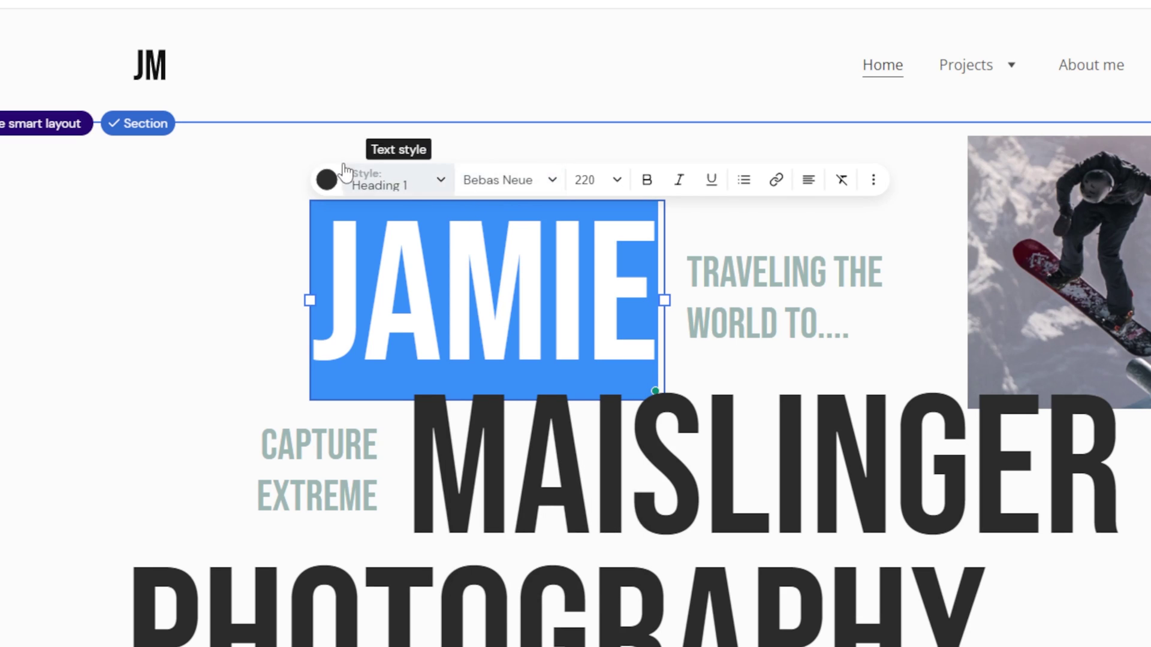
pyautogui.click(192, 190)
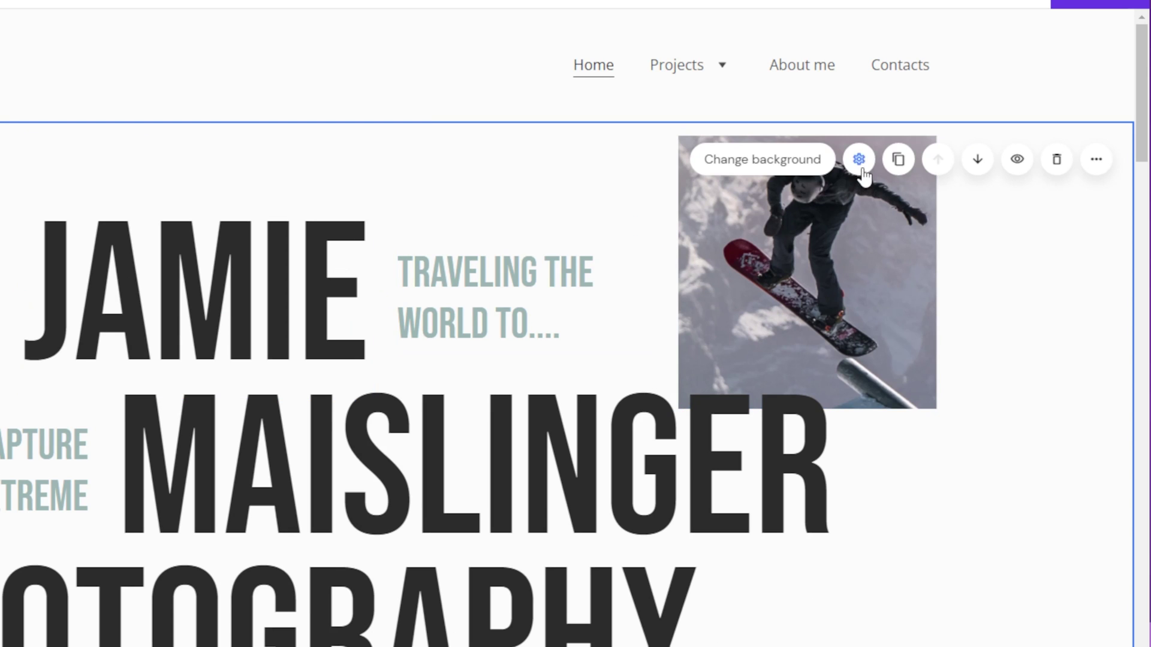
pyautogui.click(917, 159)
pyautogui.click(933, 222)
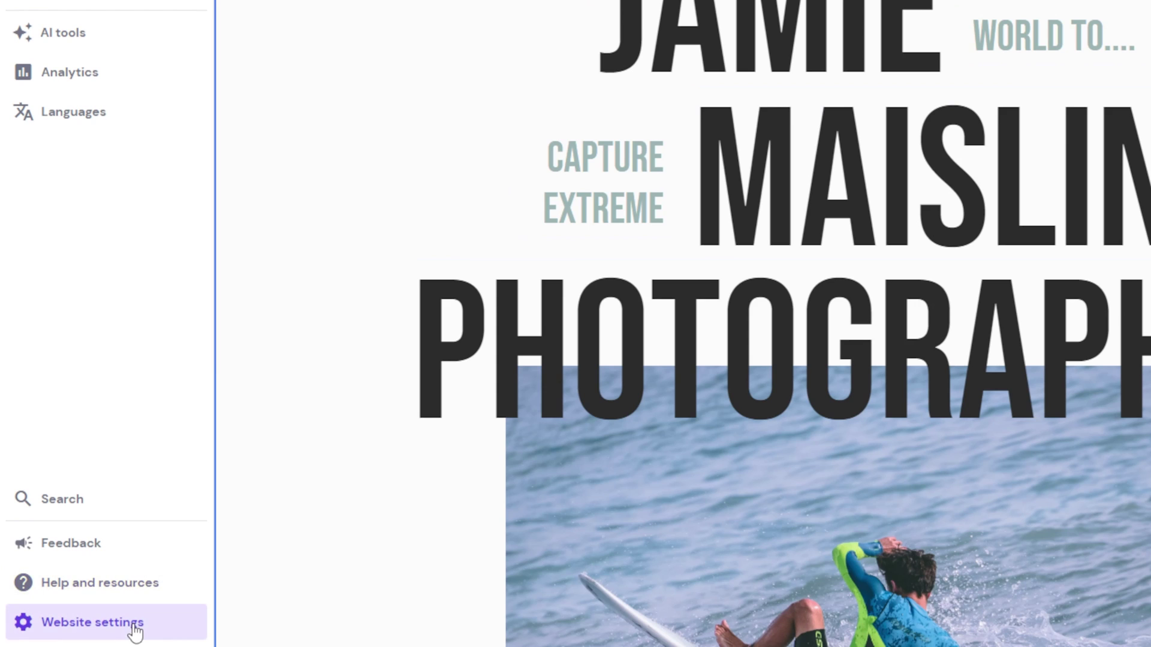
# Set the noble-logo from the Media library as the site favicon and save.
pyautogui.click(135, 629)
pyautogui.click(271, 354)
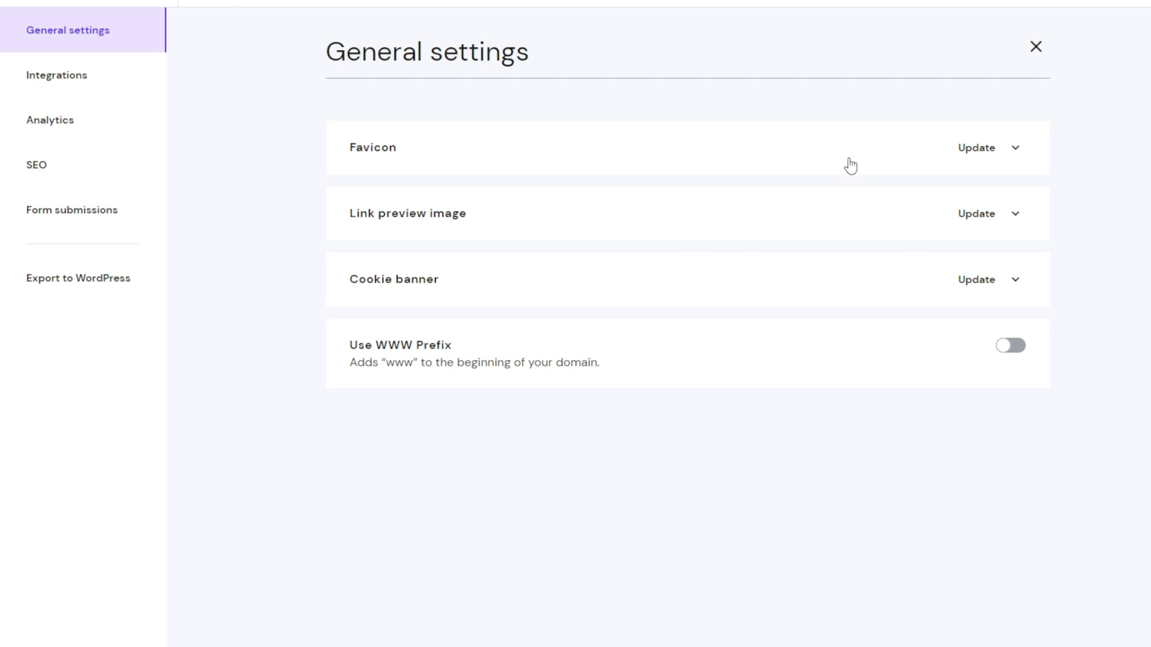
pyautogui.click(851, 166)
pyautogui.click(509, 336)
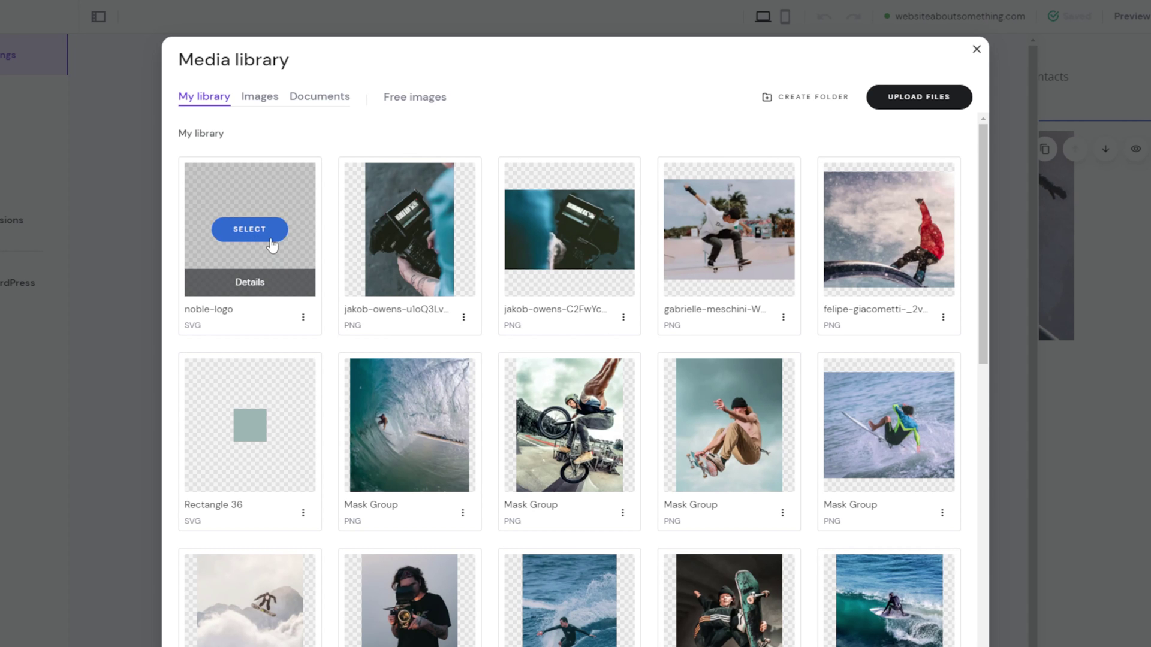
pyautogui.click(250, 231)
pyautogui.click(947, 428)
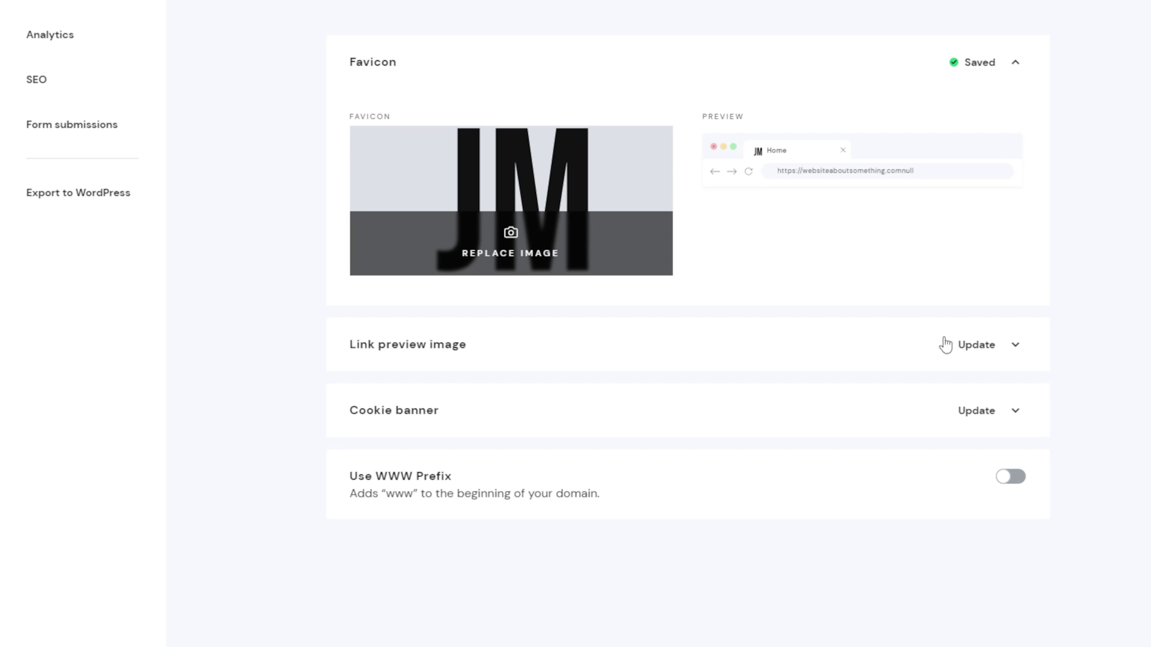
# Review the Link preview and Cookie banner options in General settings.
pyautogui.click(494, 361)
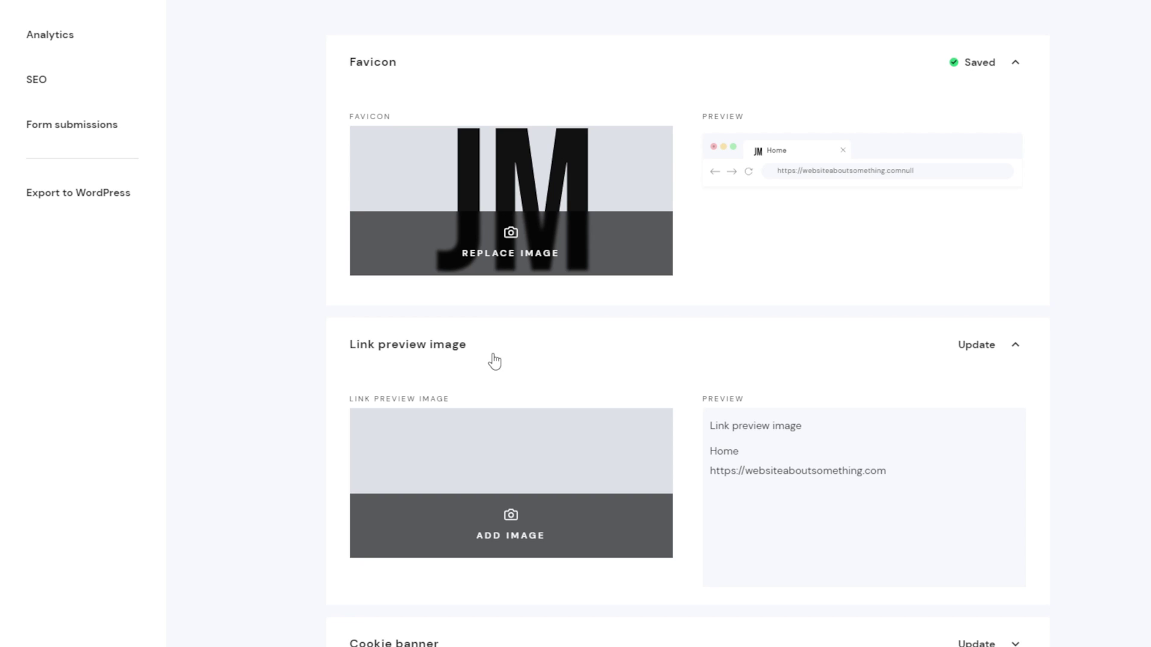
pyautogui.scroll(-2, 495, 342)
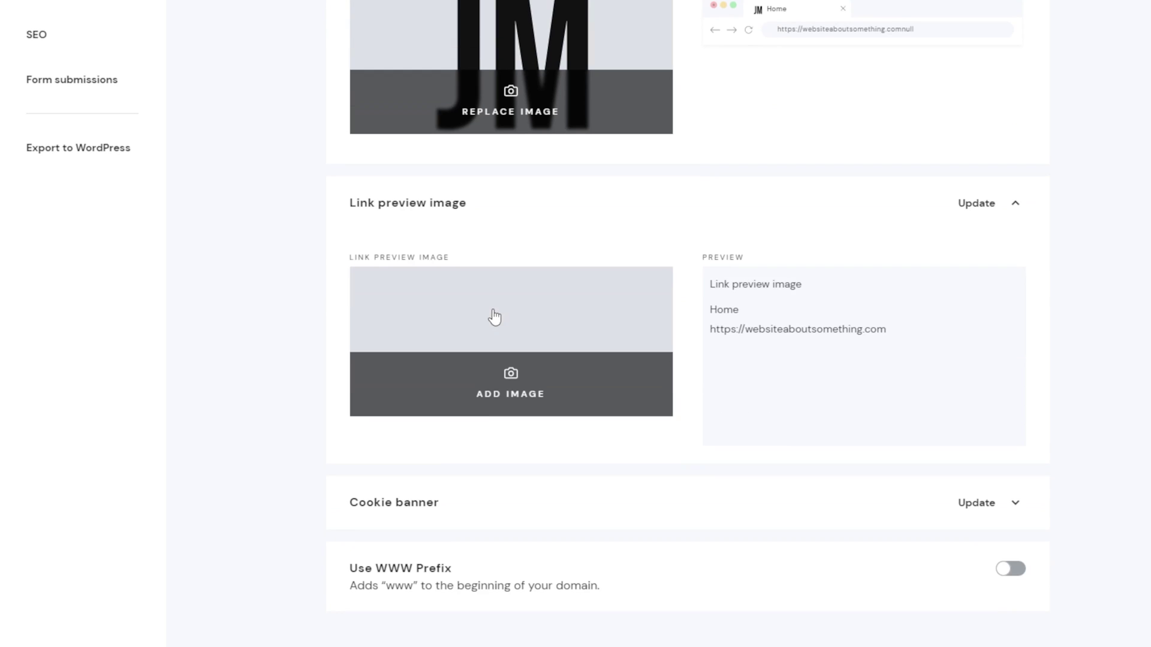
pyautogui.click(477, 512)
pyautogui.scroll(-4, 475, 512)
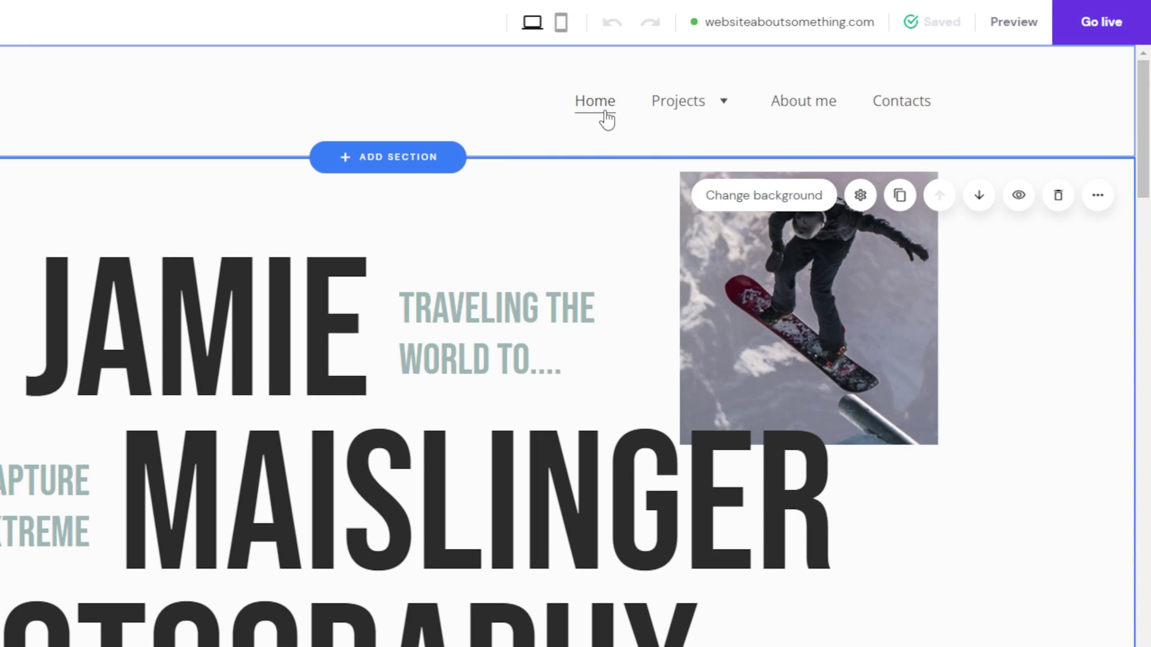
pyautogui.moveTo(823, 76)
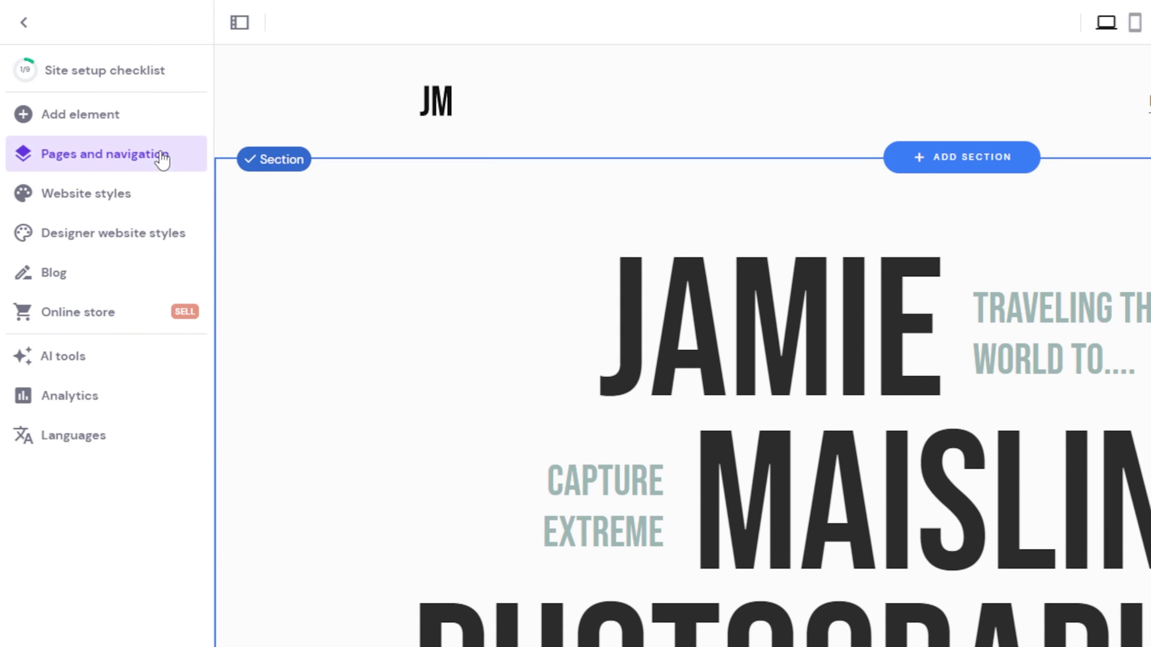
# Review the page list (Home, Projects with four sub-pages, About me, Contacts) and check the Projects options.
pyautogui.click(163, 157)
pyautogui.click(512, 259)
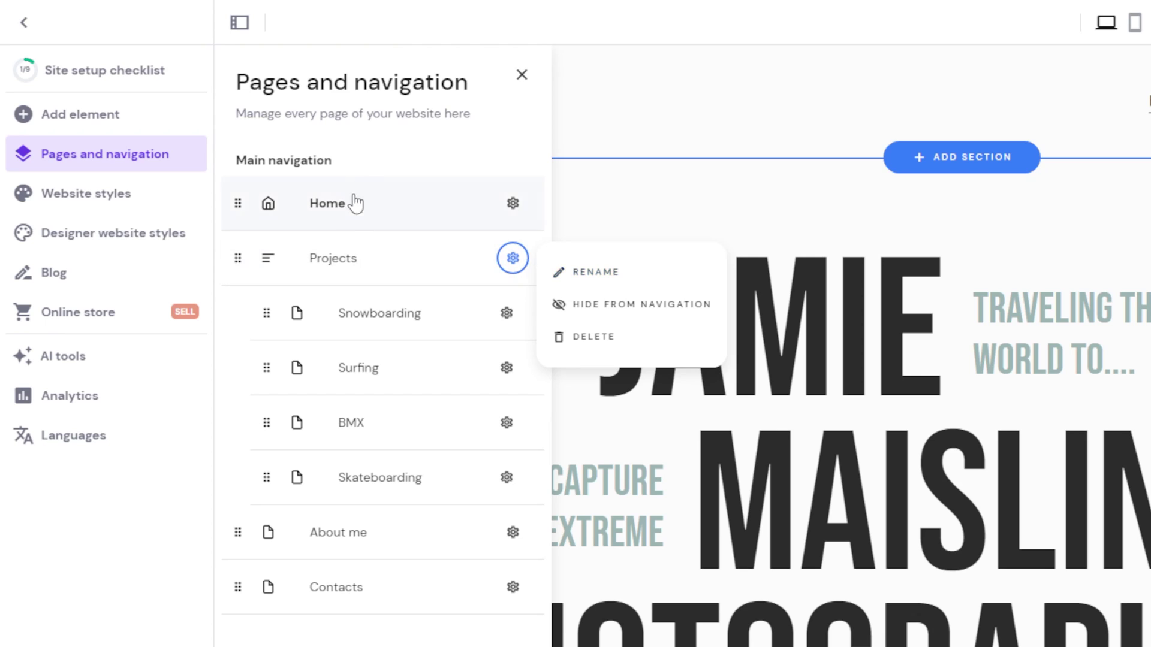
pyautogui.click(387, 153)
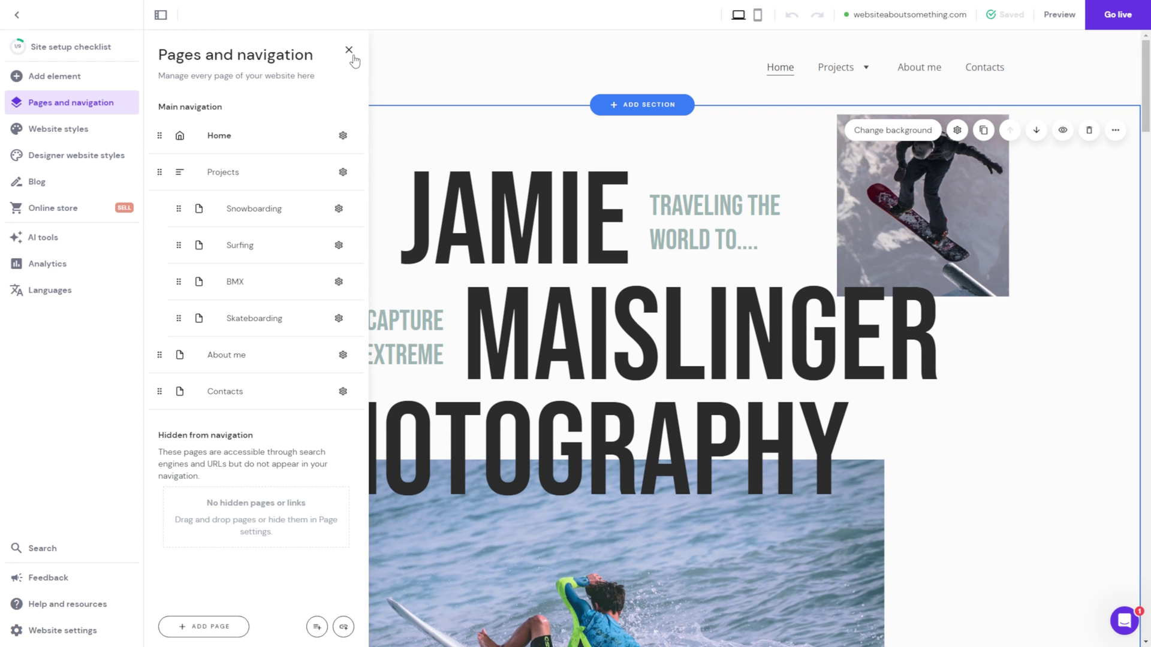
# Scroll to the Snowboarding section and inspect the Gallery button's link settings.
pyautogui.click(352, 50)
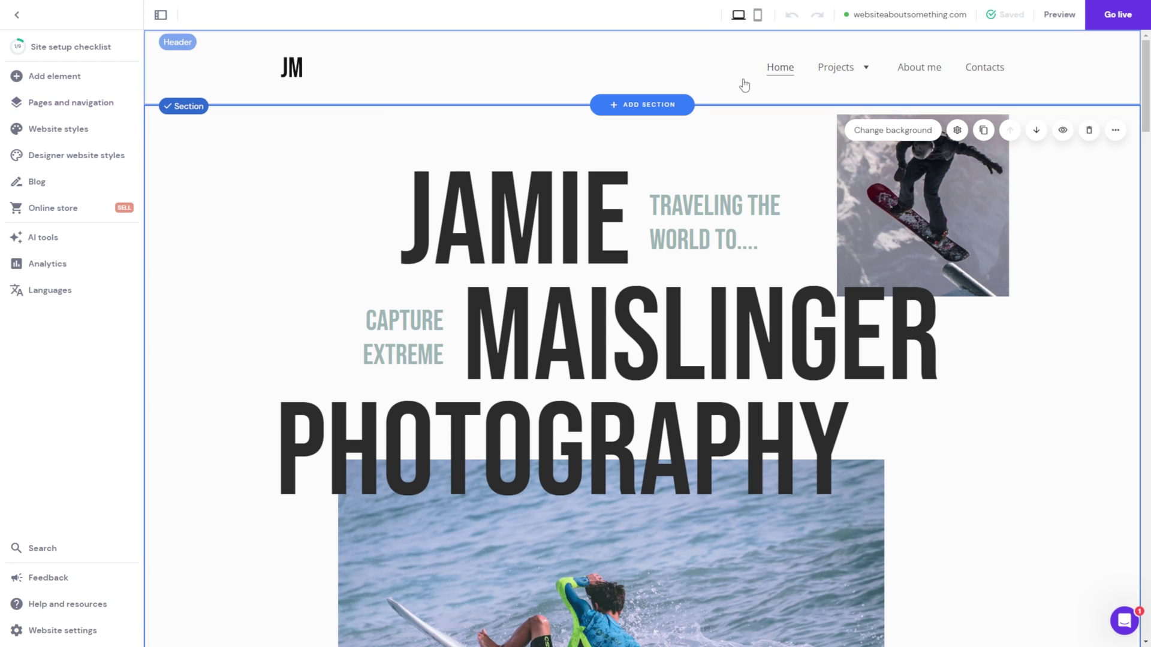
pyautogui.moveTo(842, 67)
pyautogui.scroll(-4, 647, 336)
pyautogui.scroll(-13, 648, 335)
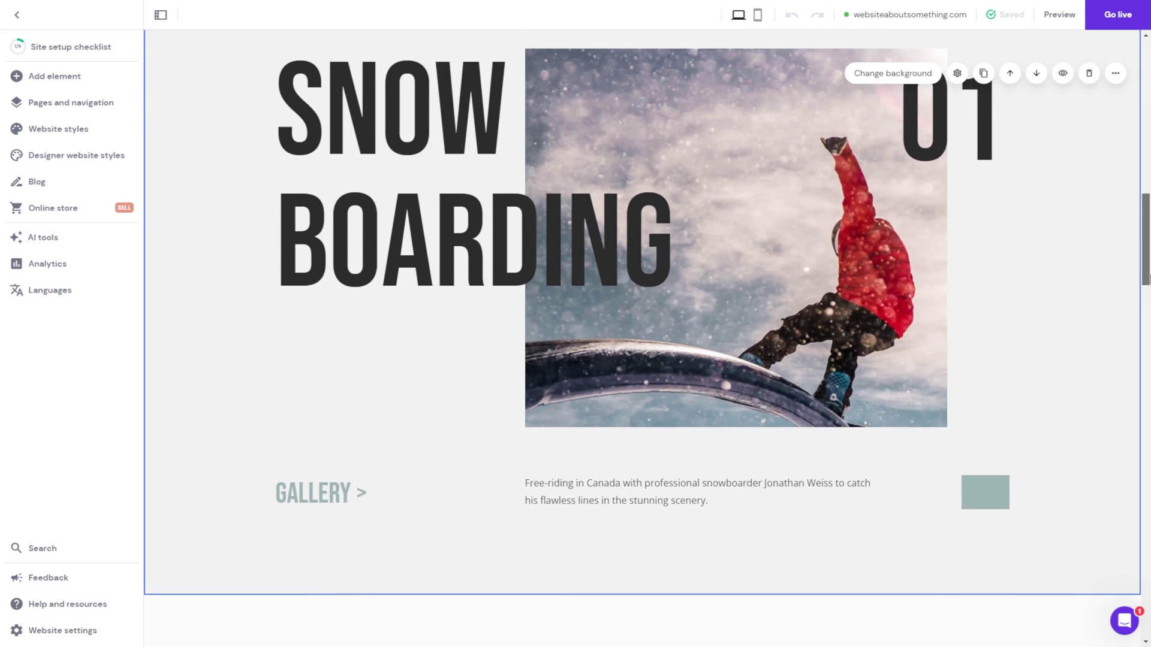
pyautogui.scroll(1, 647, 312)
pyautogui.click(328, 468)
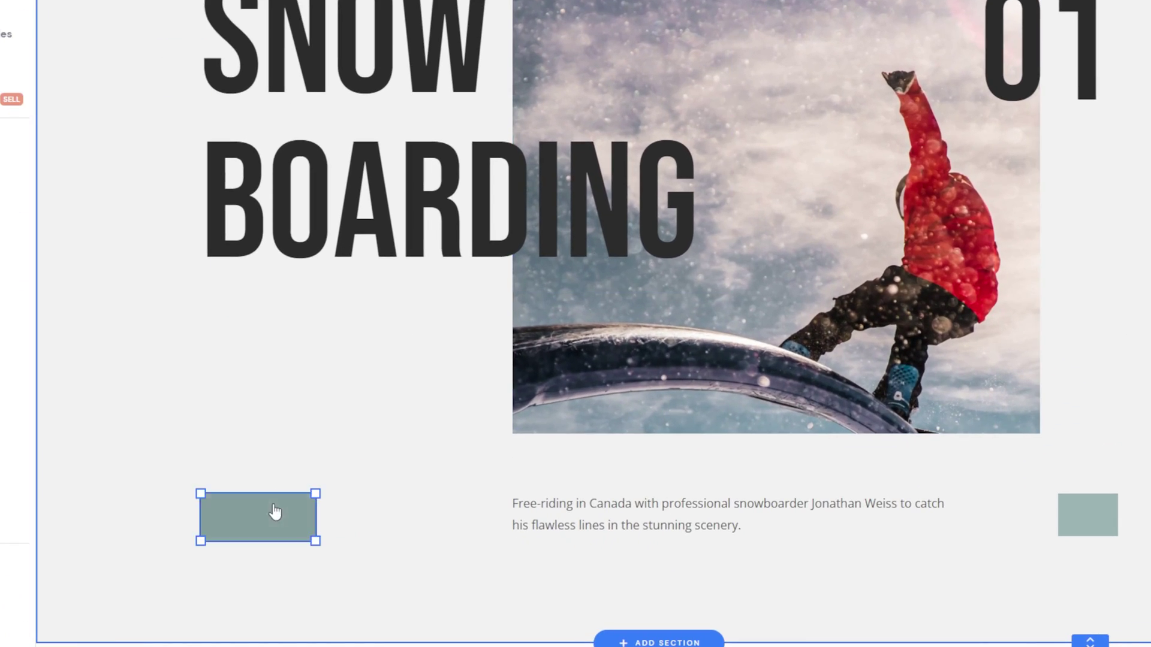
pyautogui.click(252, 480)
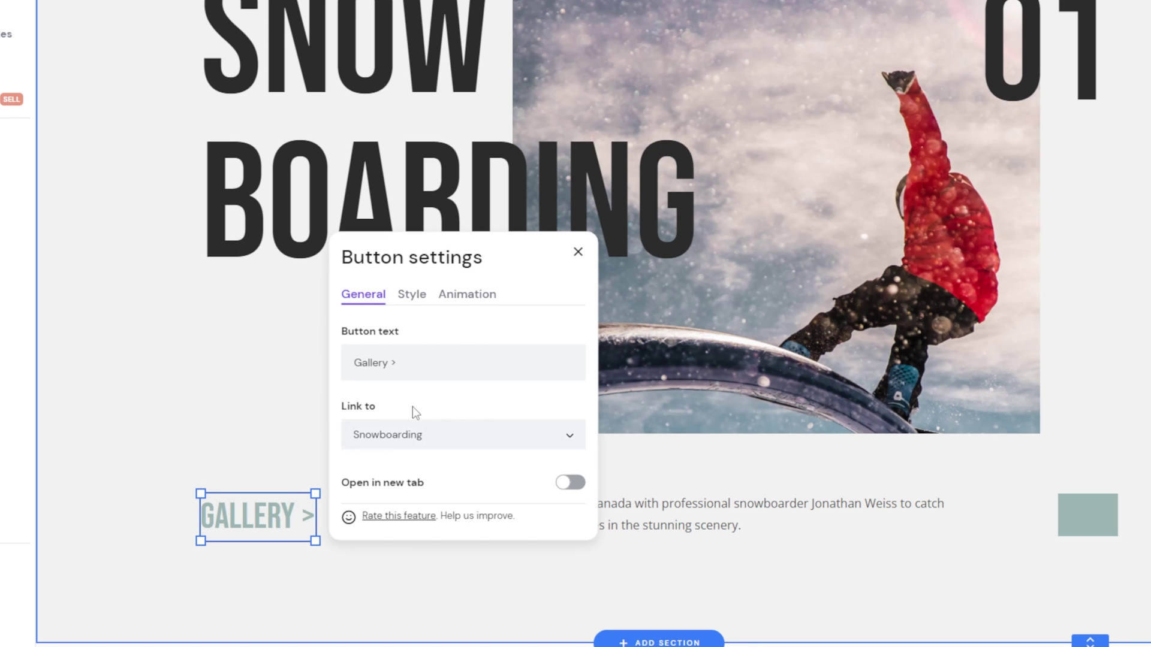
pyautogui.click(577, 252)
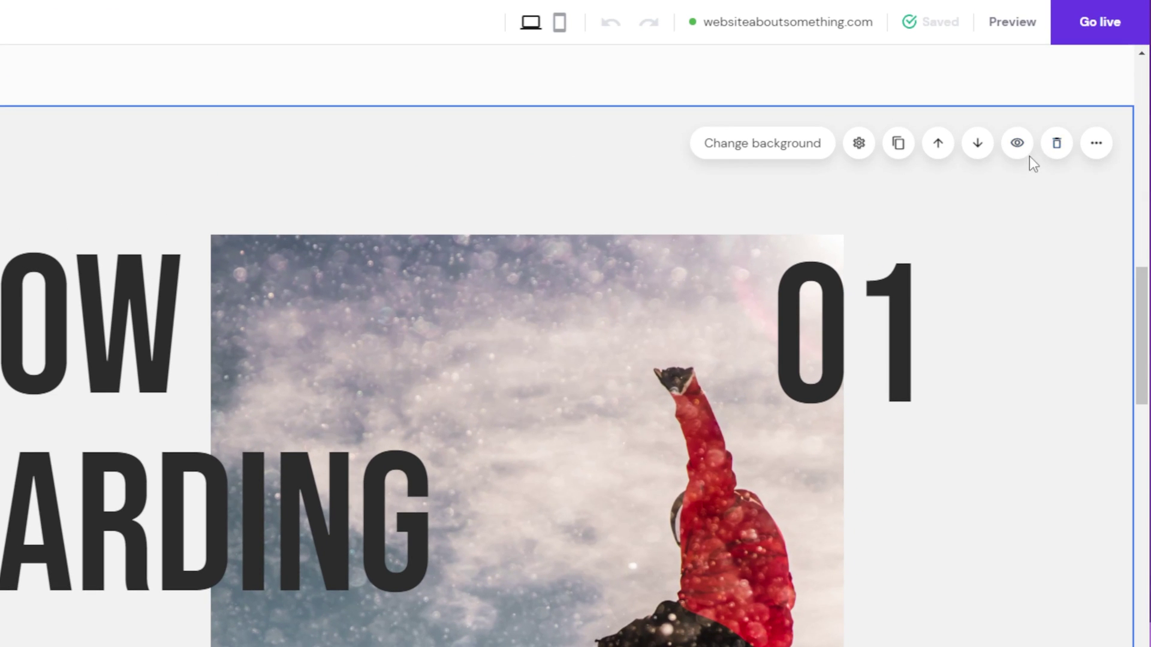
# Check the Snowboarding section's visibility and switch its background to an image.
pyautogui.click(1017, 150)
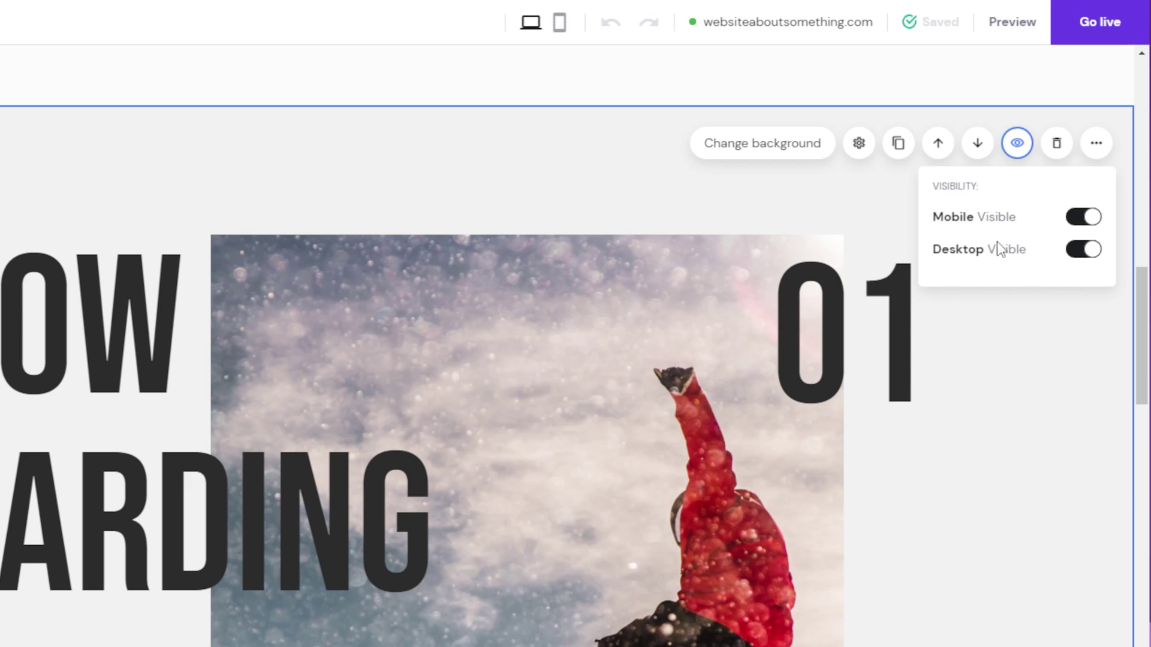
pyautogui.click(757, 153)
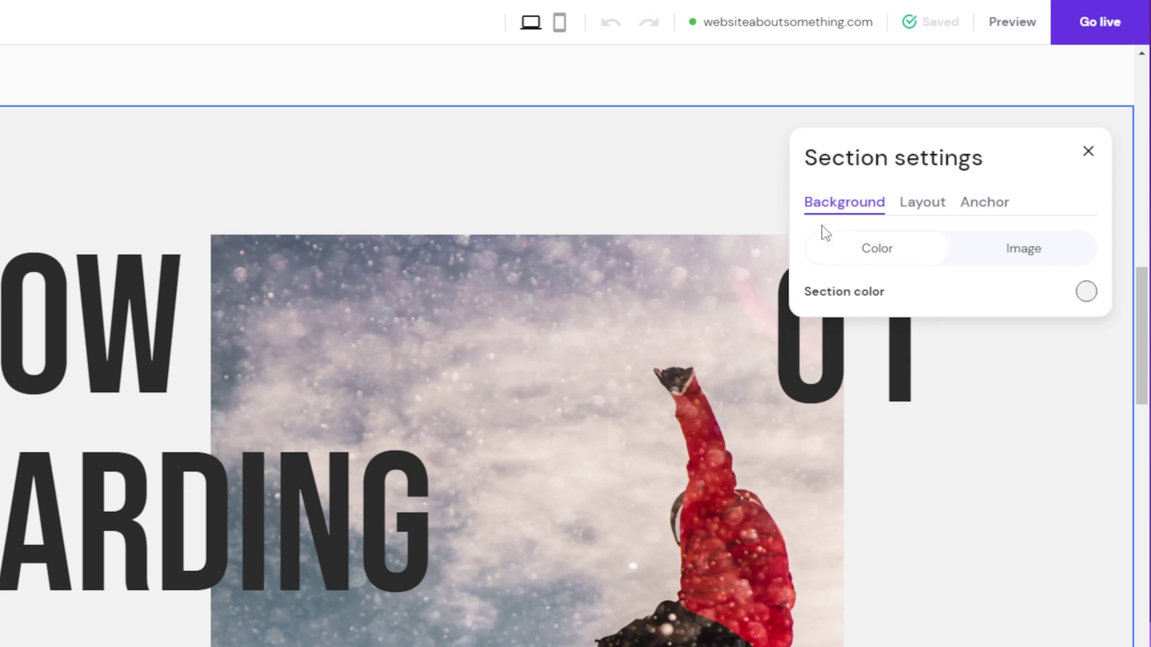
pyautogui.click(1039, 265)
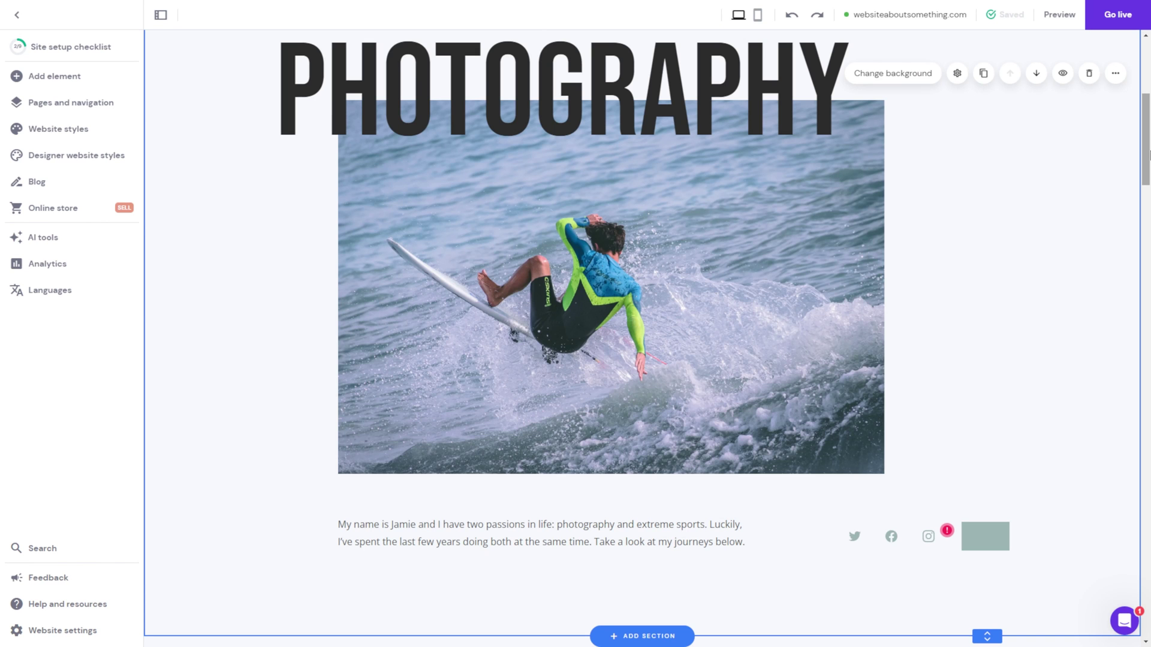
# Replace the surfer photo with the uploaded loversdeadend.jpg street-sign image.
pyautogui.click(832, 240)
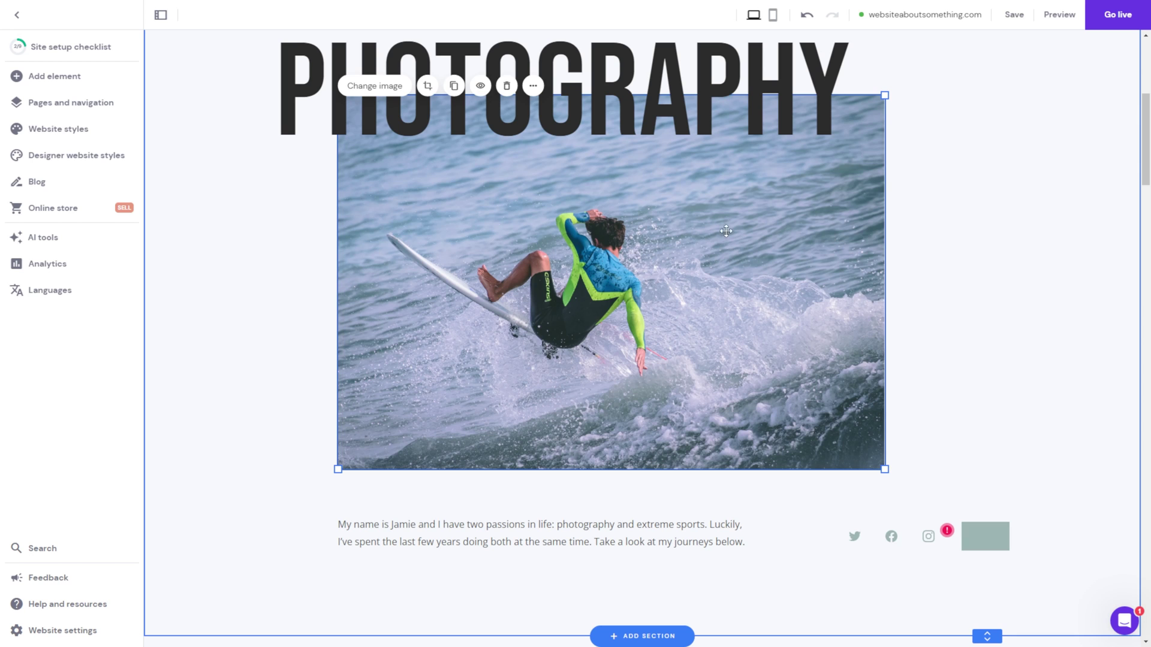
pyautogui.click(375, 86)
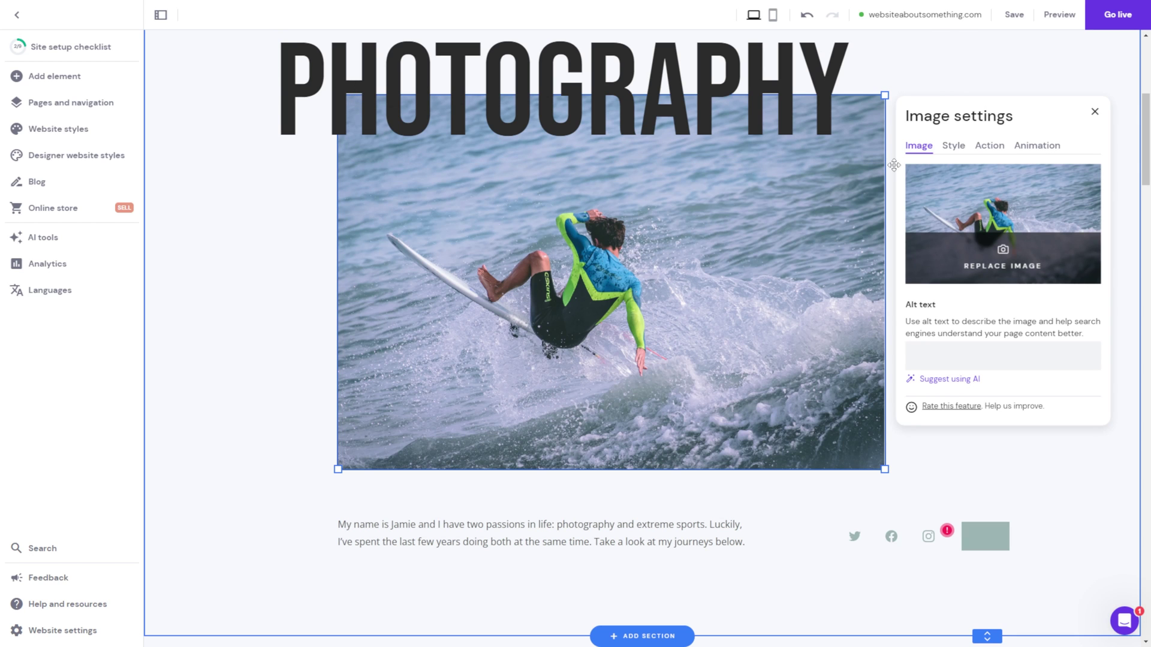
pyautogui.click(997, 252)
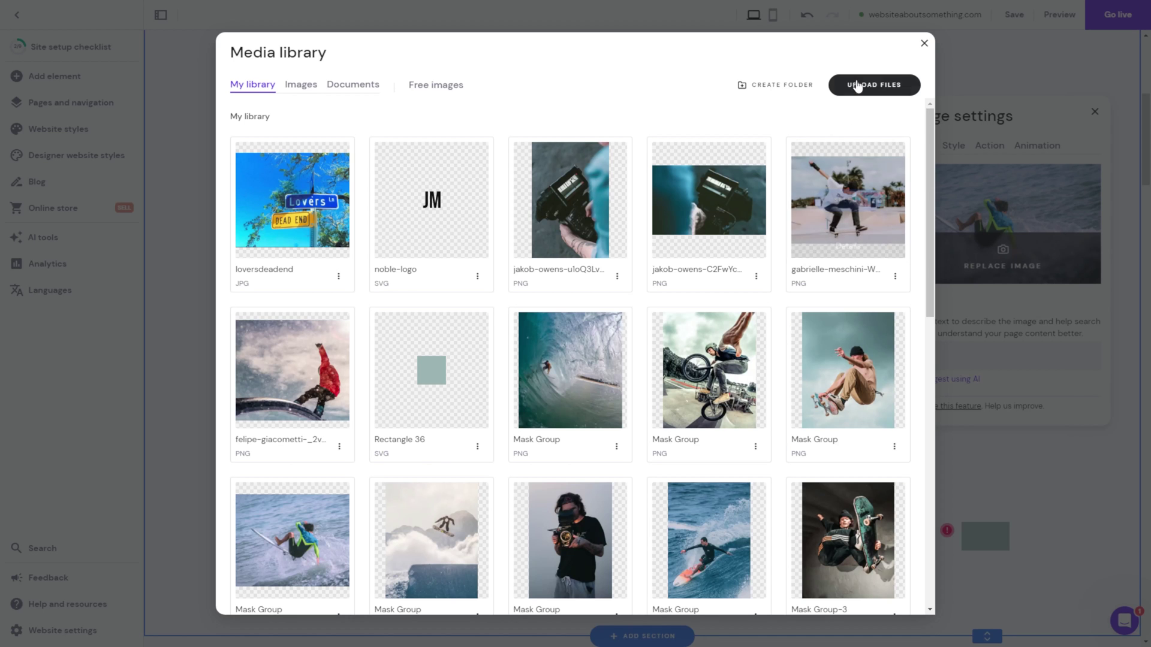
pyautogui.click(858, 86)
pyautogui.click(255, 129)
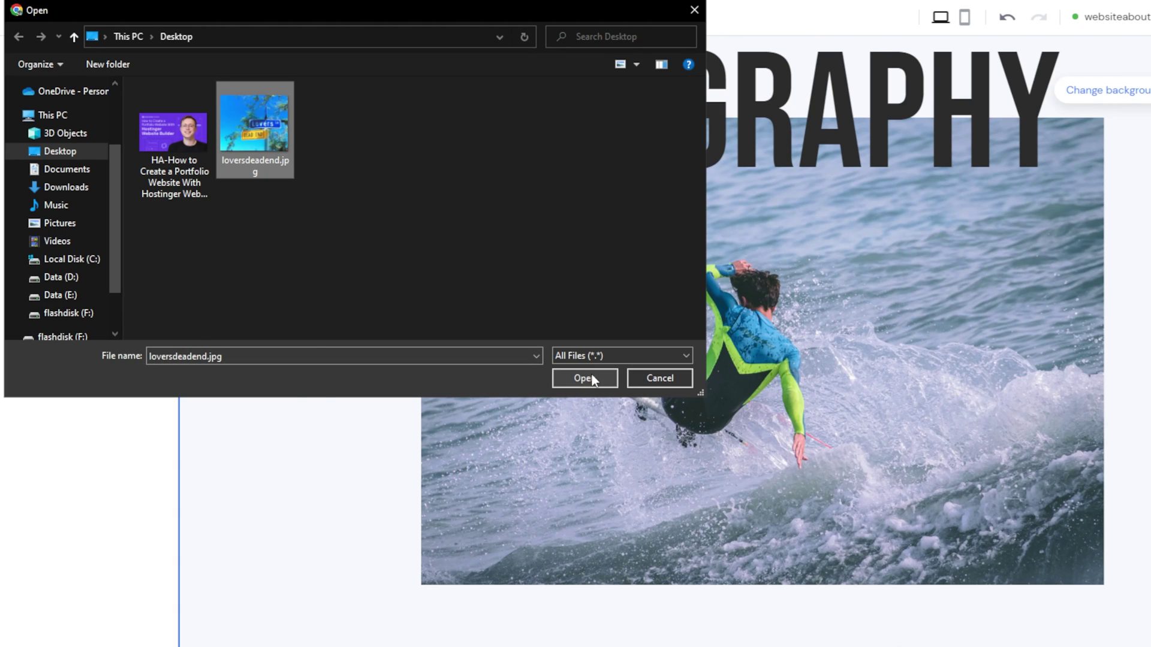
pyautogui.click(585, 378)
pyautogui.moveTo(373, 256)
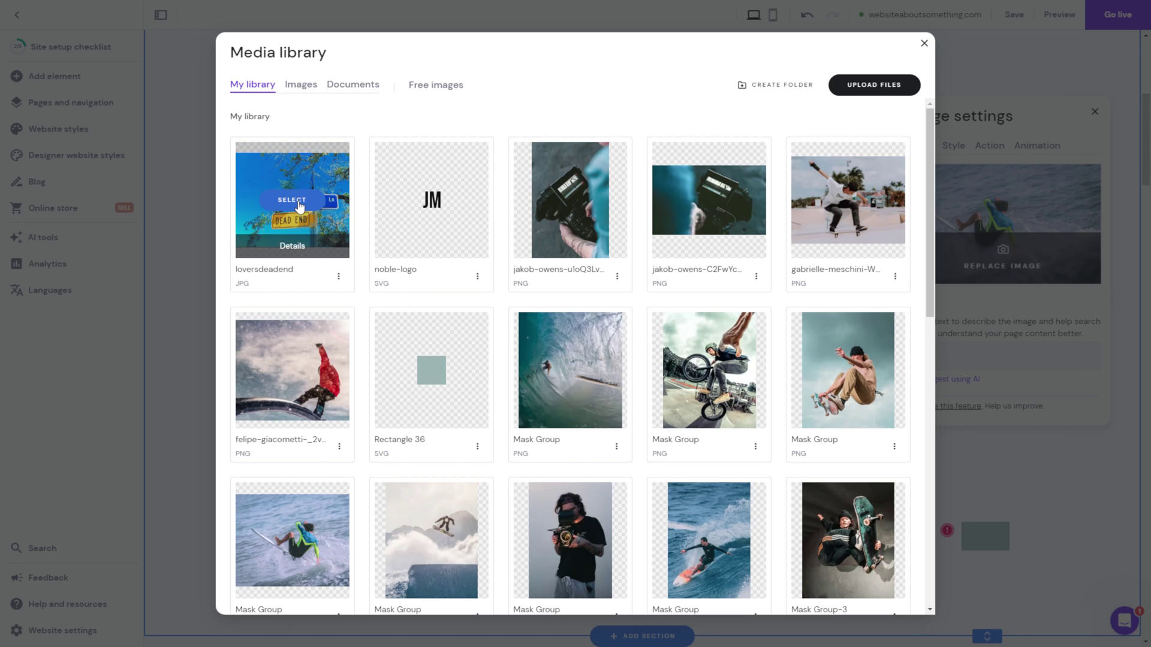
pyautogui.click(292, 201)
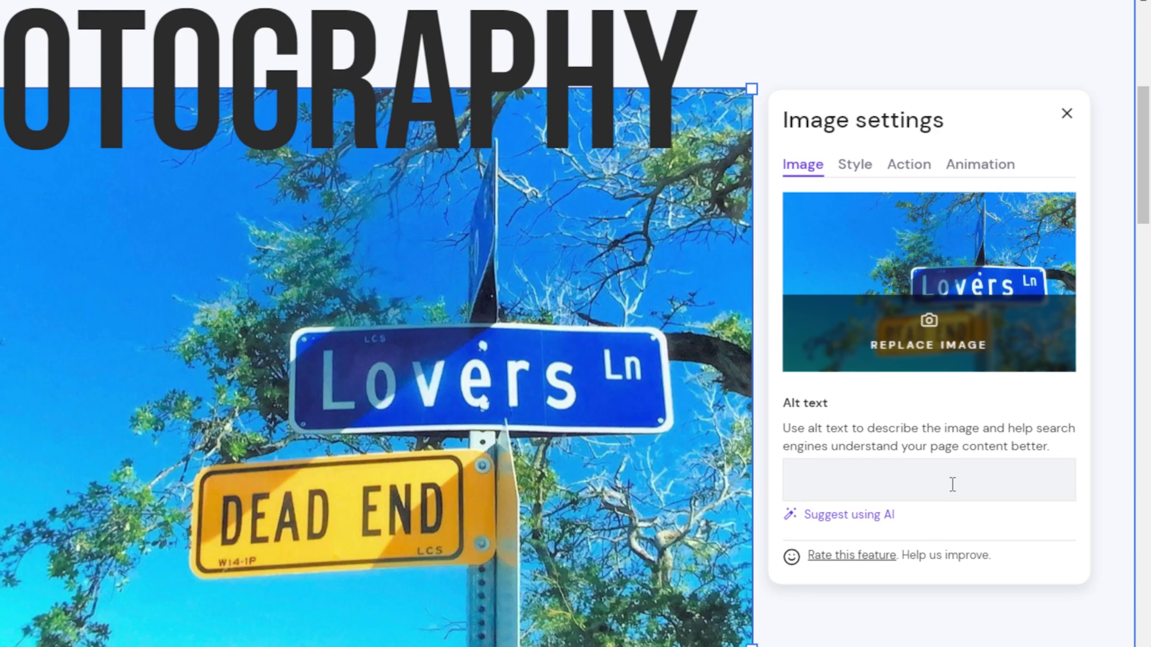
# Give the street-sign image the alt text 'photography'.
pyautogui.click(1017, 358)
pyautogui.write('photography')
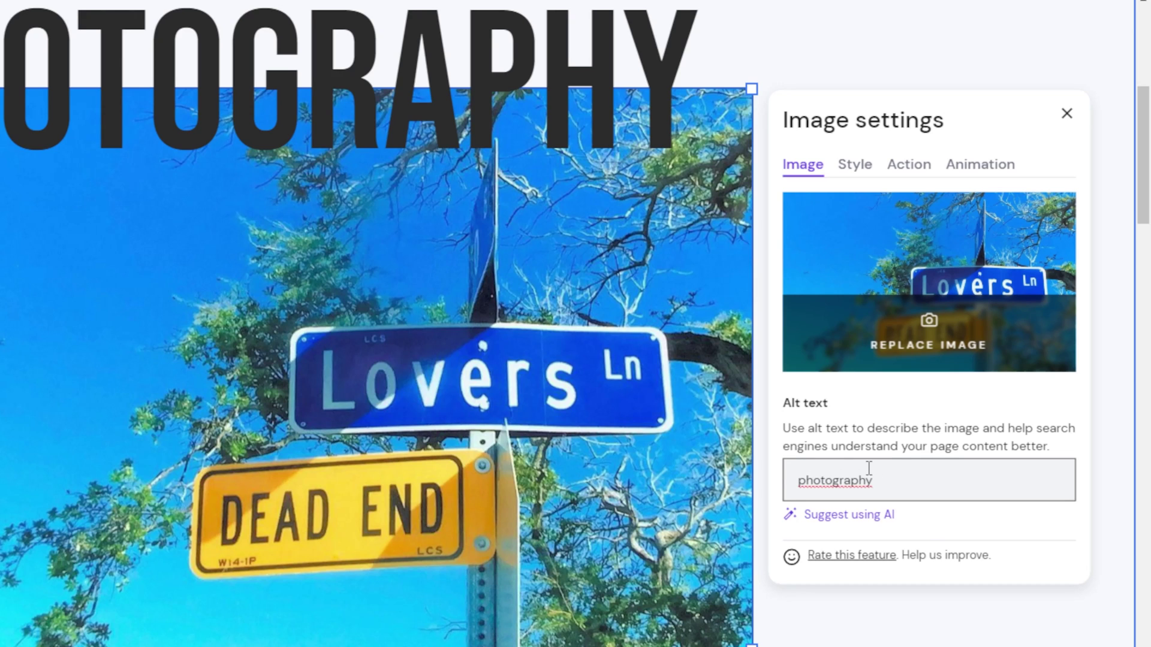
pyautogui.click(1067, 115)
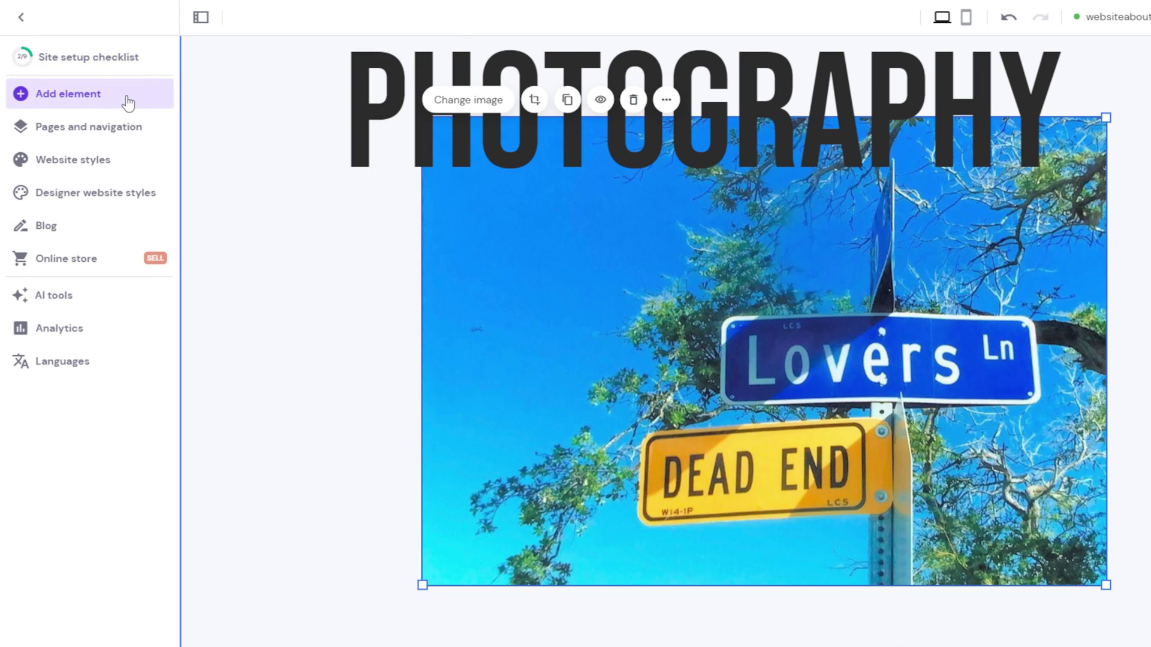
# Insert two videos and a bold 'Edit the descriptions here' caption, and inspect the social icon links.
pyautogui.click(129, 103)
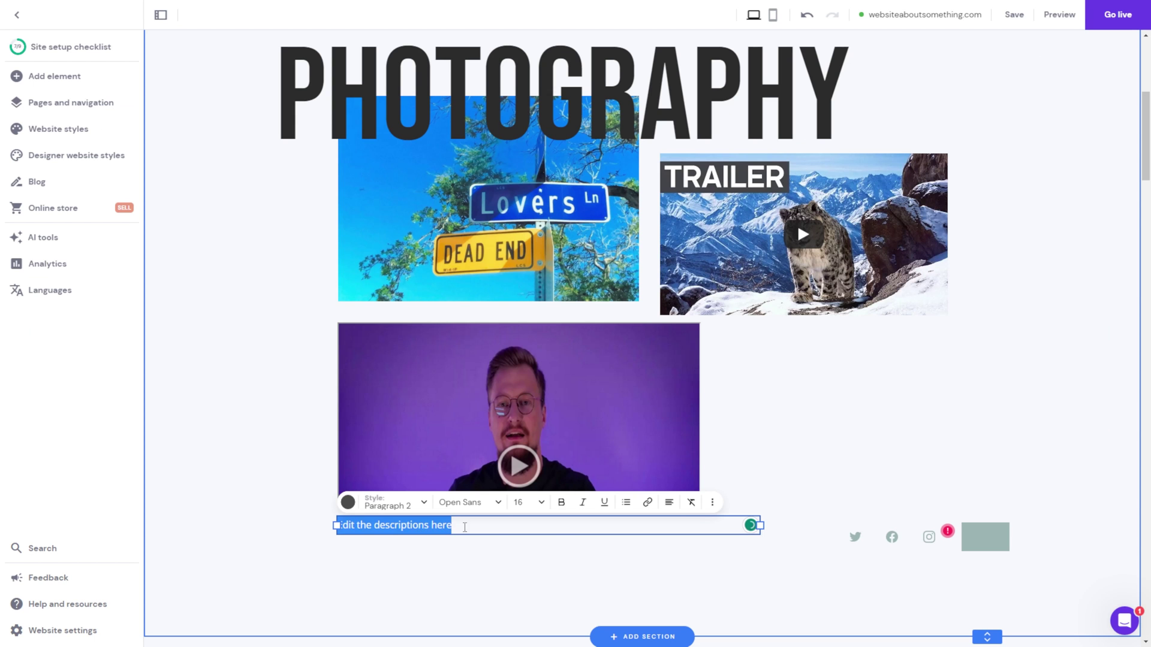
pyautogui.click(561, 503)
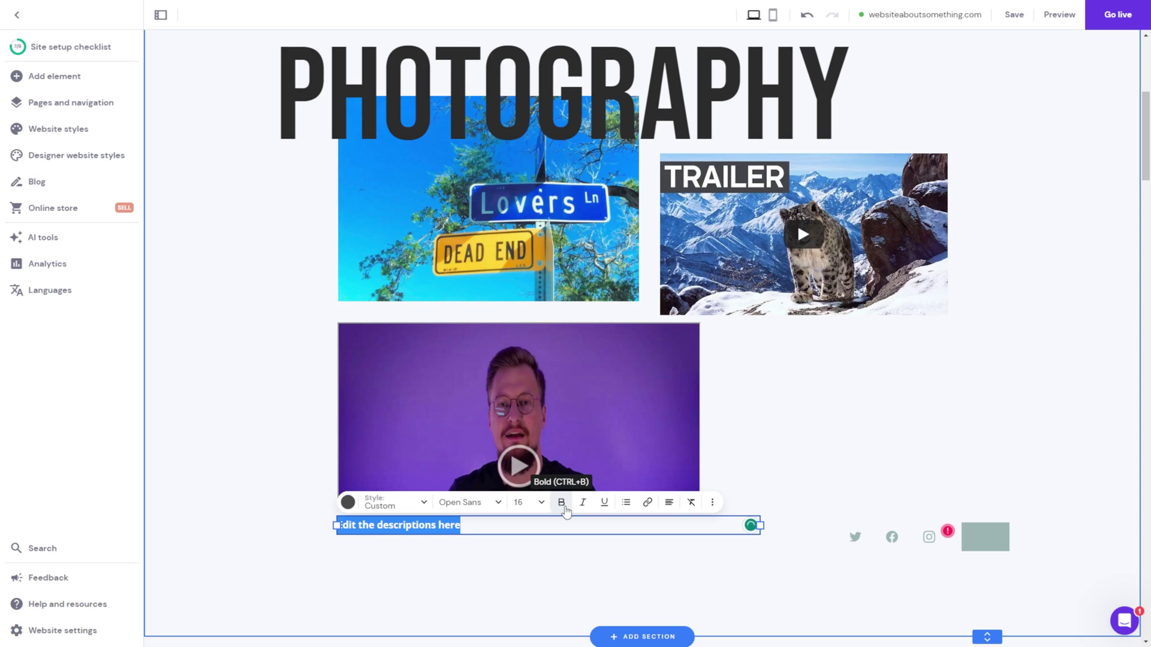
pyautogui.click(781, 529)
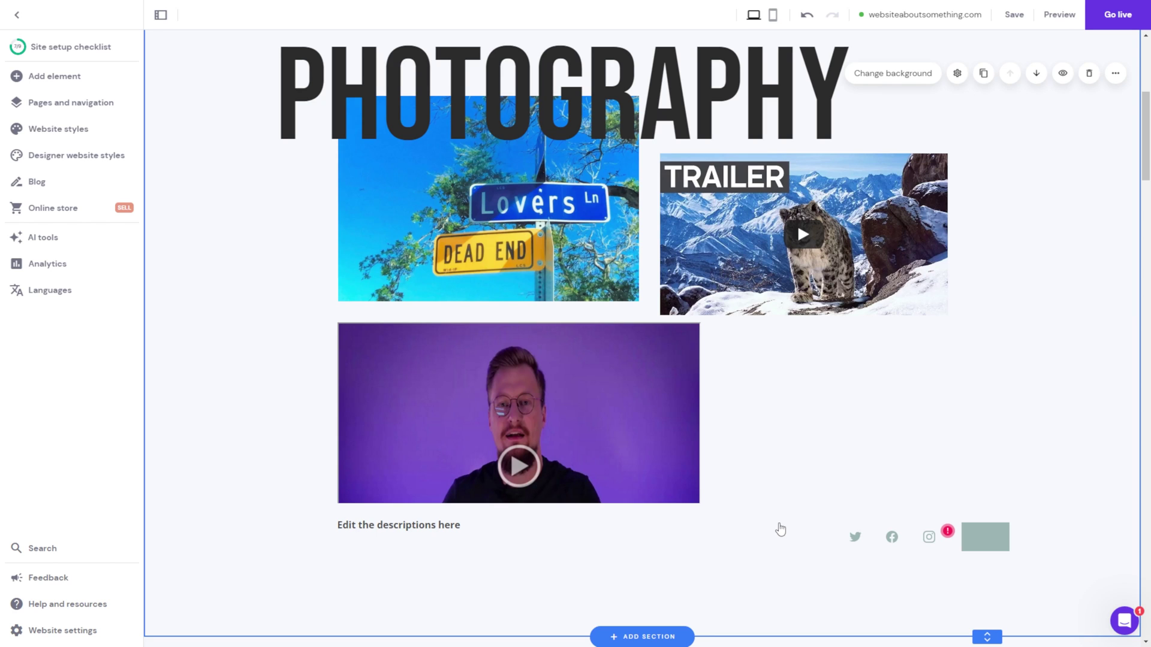
pyautogui.click(882, 537)
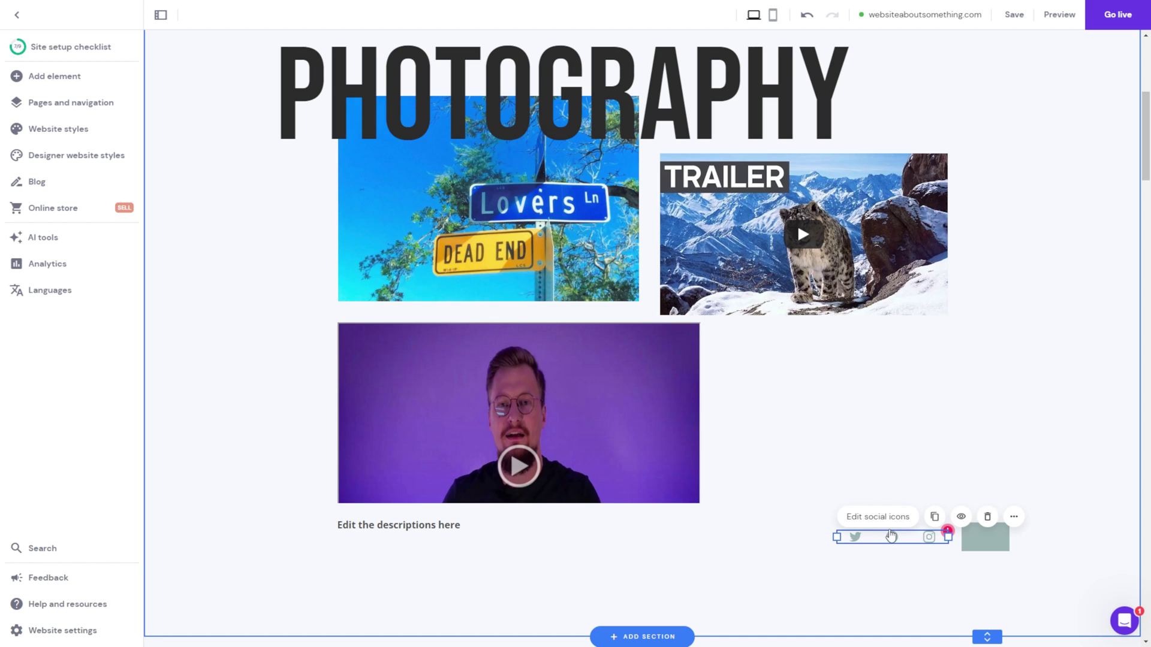
pyautogui.click(891, 519)
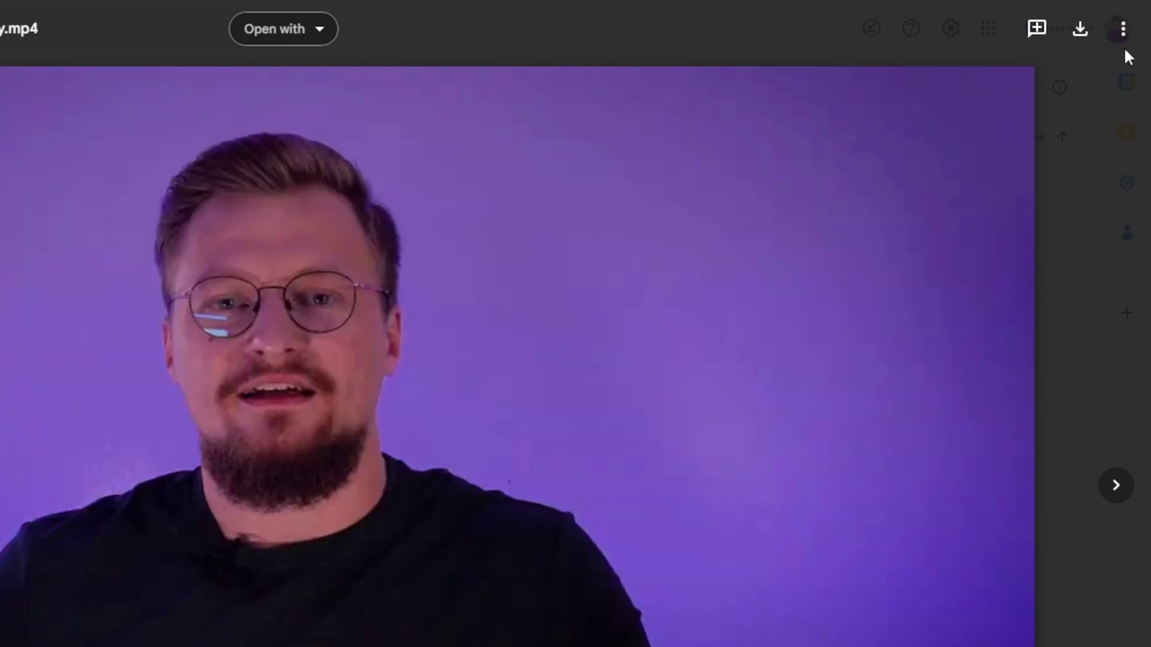
# Copy the Drive video's iframe embed code and place the embedded video beneath the street-sign photo.
pyautogui.click(1131, 20)
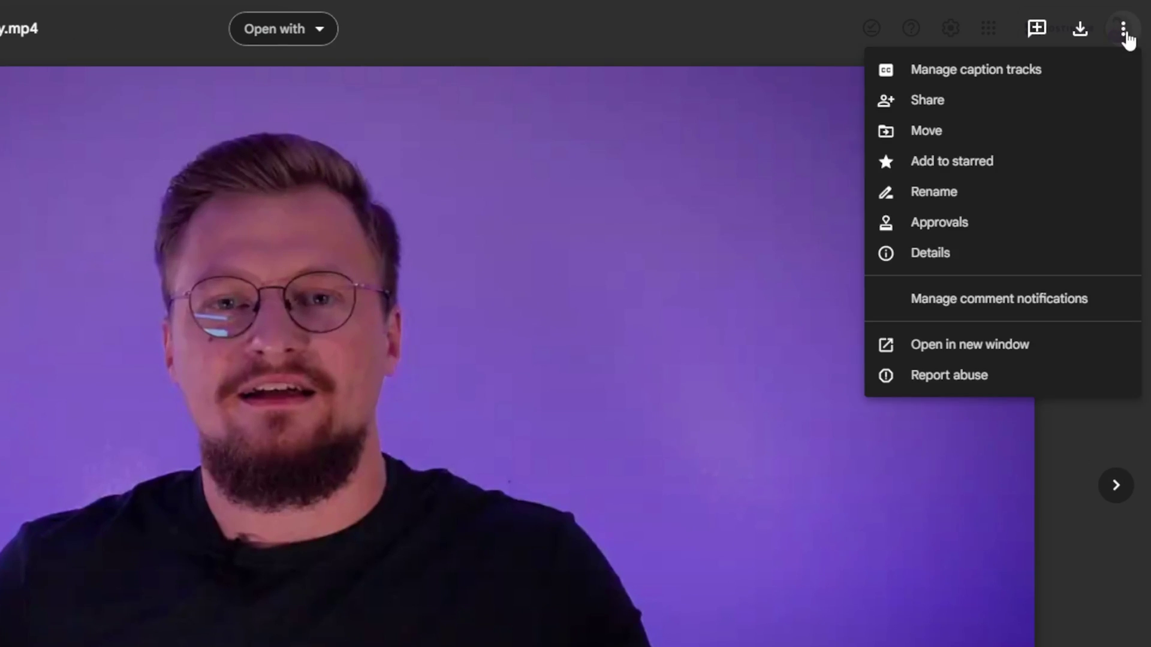
pyautogui.click(1007, 344)
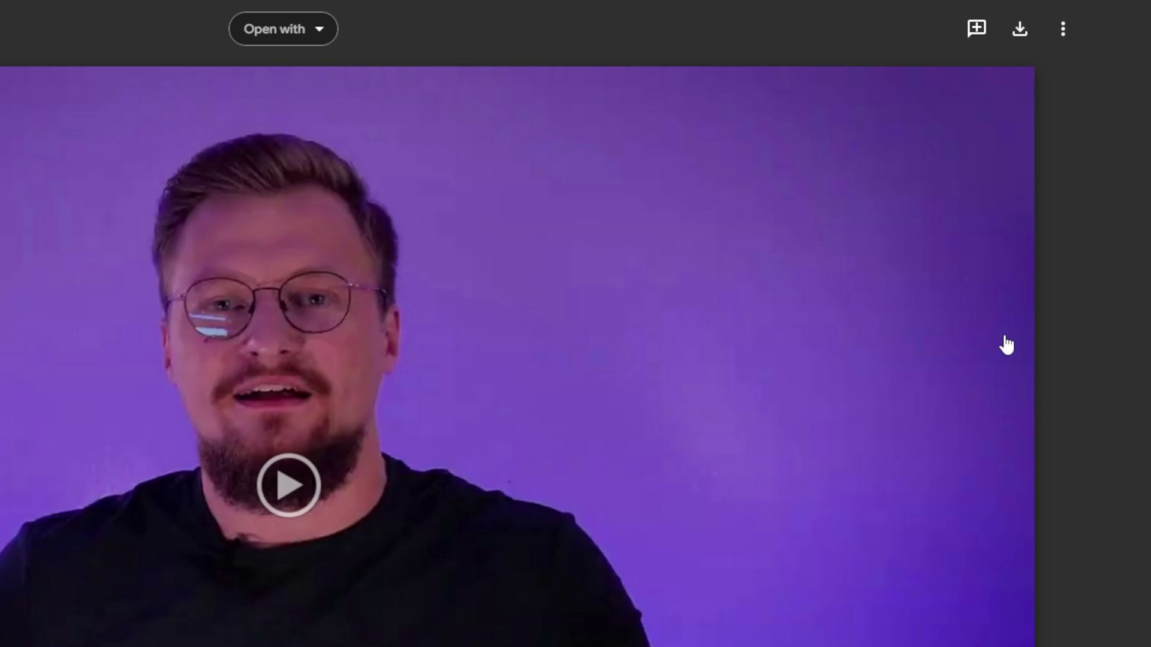
pyautogui.click(1068, 36)
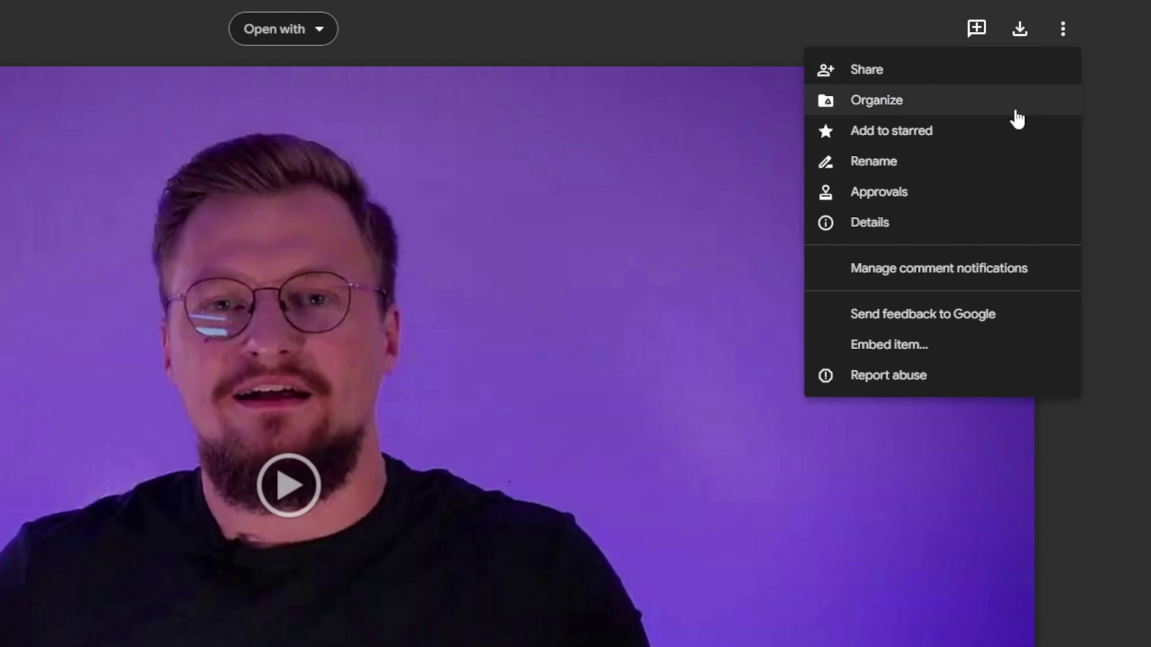
pyautogui.click(933, 342)
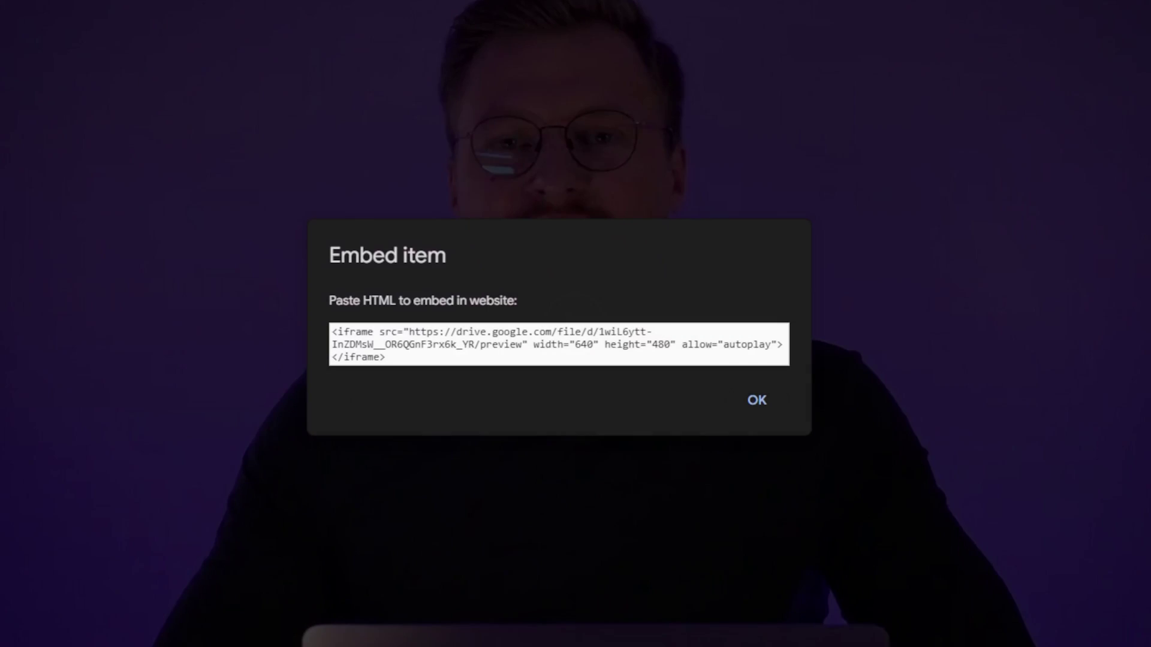
pyautogui.click(722, 342)
pyautogui.hotkey('ctrl', 'a')
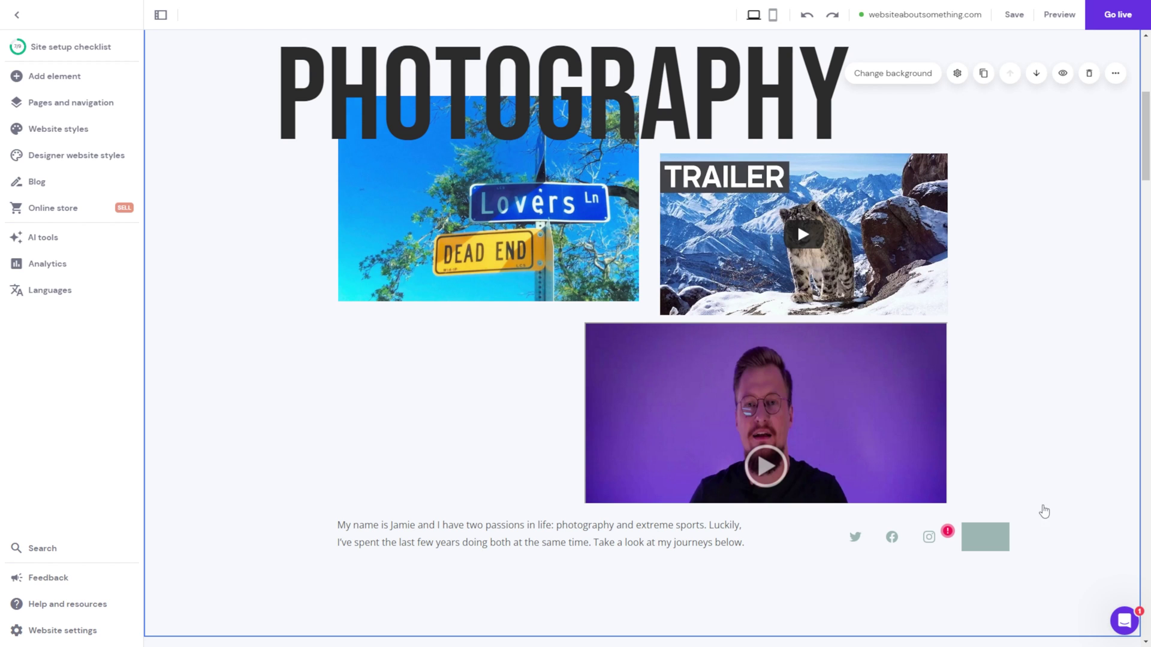
pyautogui.click(876, 453)
pyautogui.moveTo(877, 452); pyautogui.dragTo(629, 461)
# Replace the paragraph under the video with the bold text 'Edit the descriptions here'.
pyautogui.click(384, 527)
pyautogui.click(383, 527)
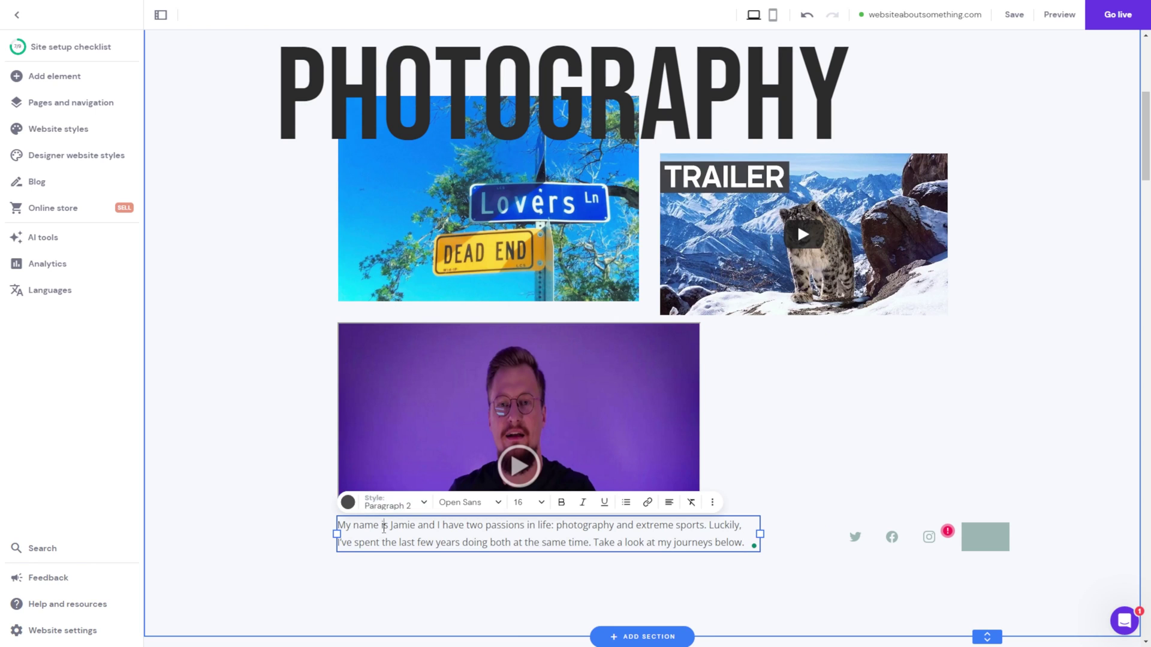
pyautogui.hotkey('ctrl', 'a')
pyautogui.write('Edit the desc')
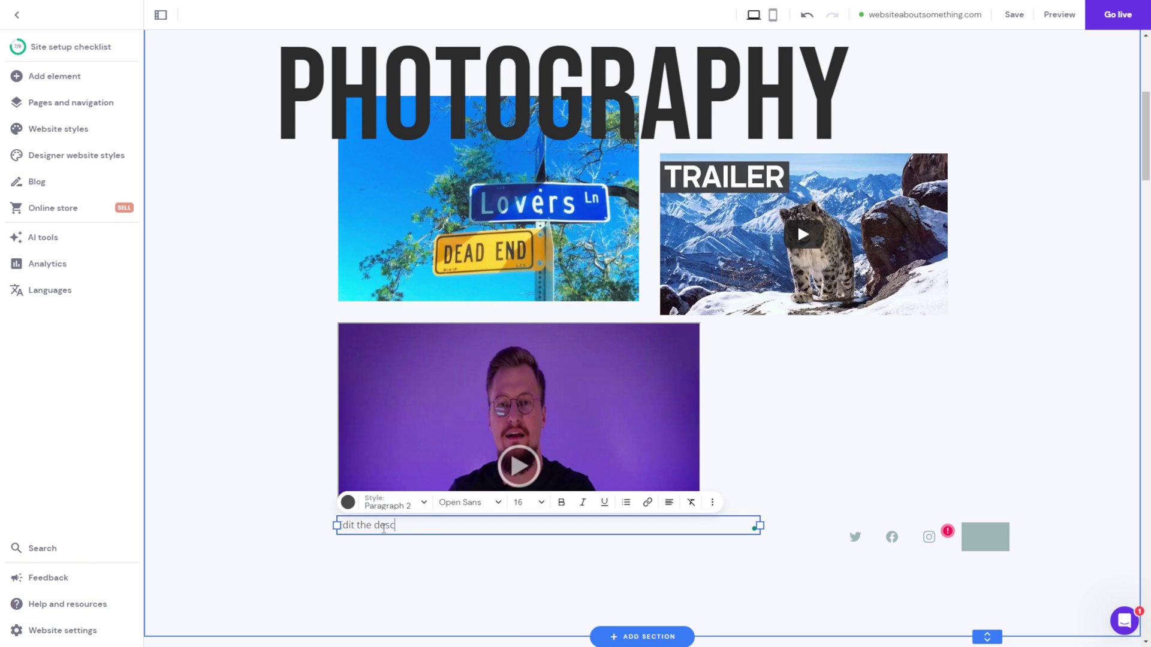
pyautogui.write('riptions here')
pyautogui.hotkey('ctrl', 'a')
pyautogui.click(561, 503)
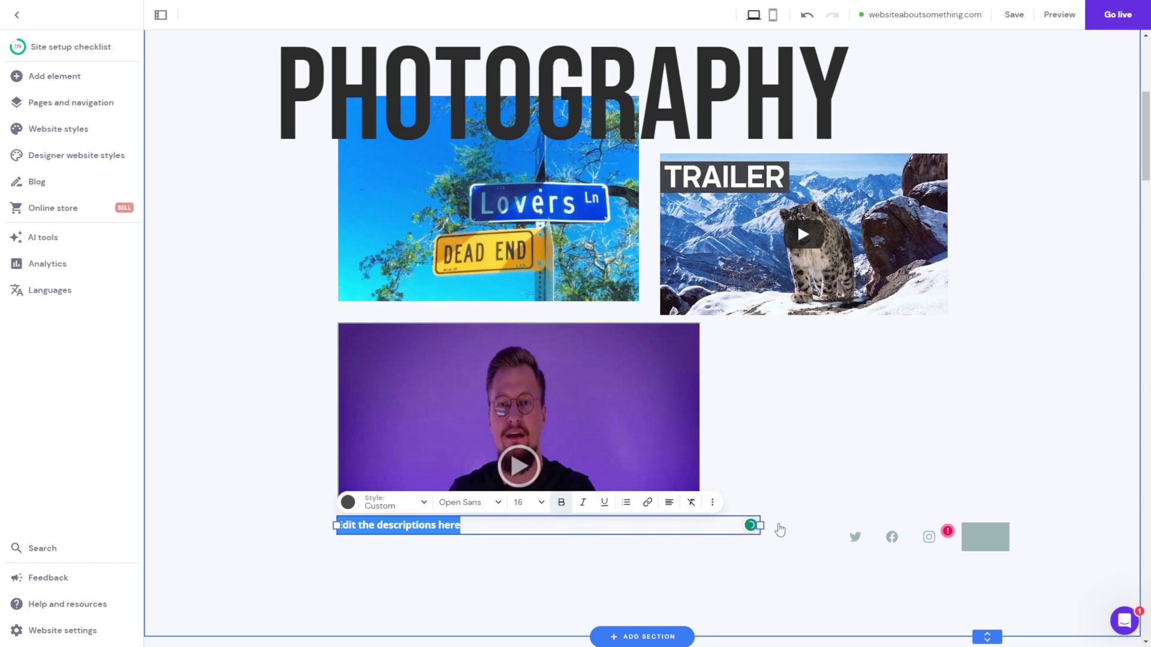
pyautogui.click(779, 530)
# Review the social icons' Instagram link and style options, with icon size at 20 px.
pyautogui.click(842, 540)
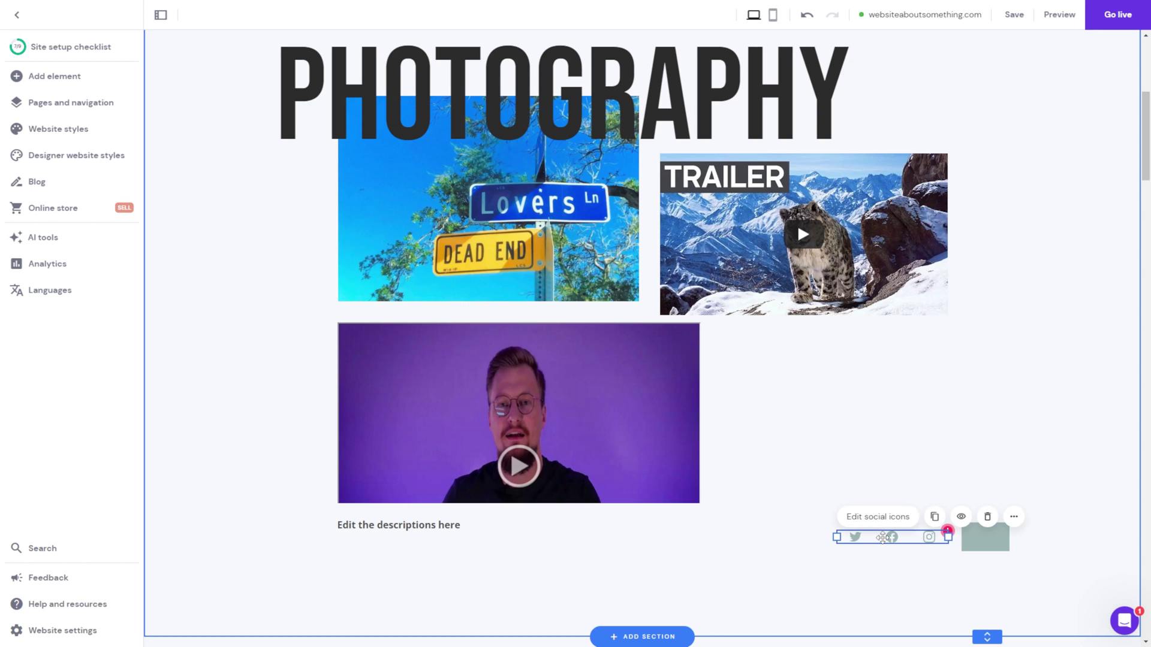
pyautogui.click(893, 523)
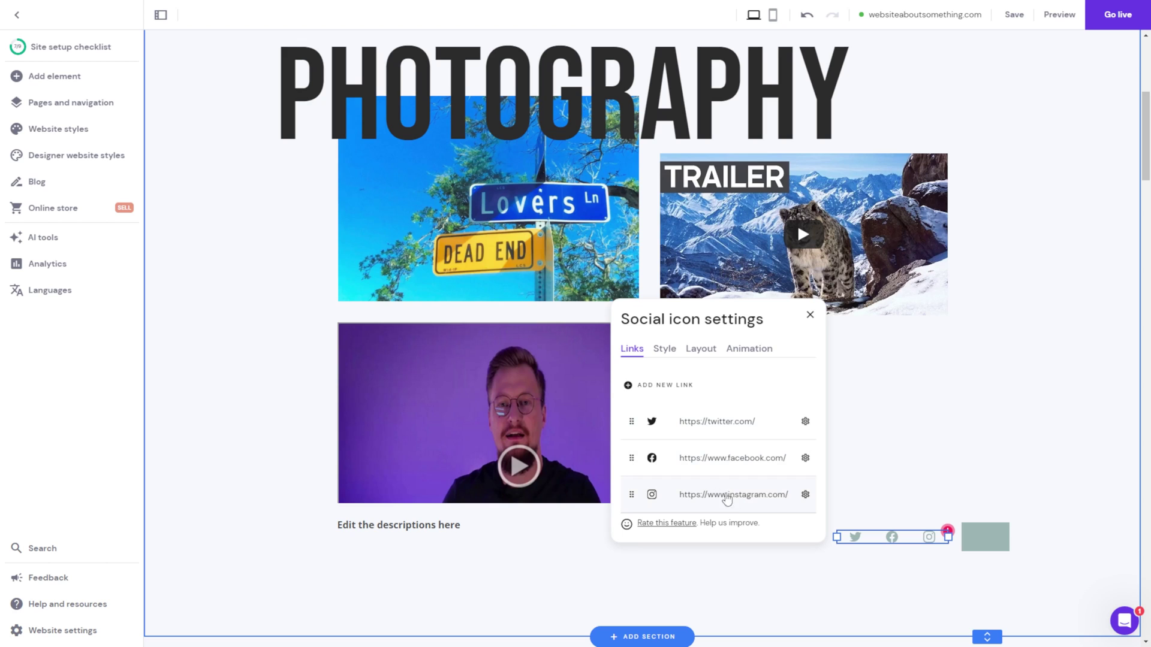
pyautogui.click(805, 494)
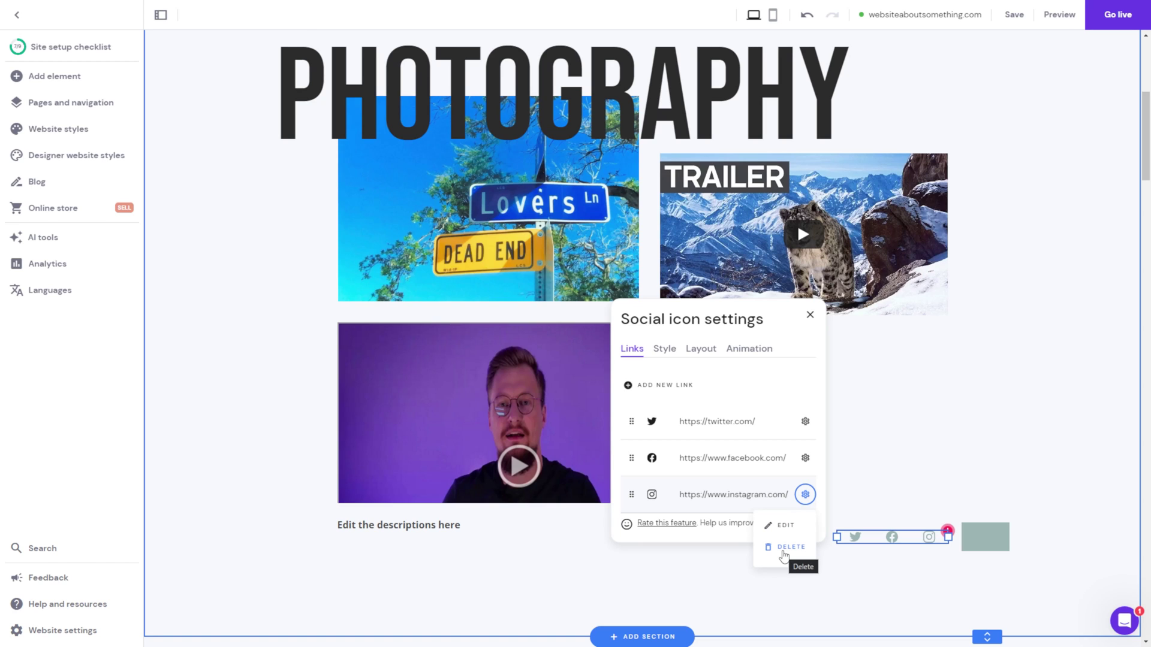
pyautogui.click(668, 353)
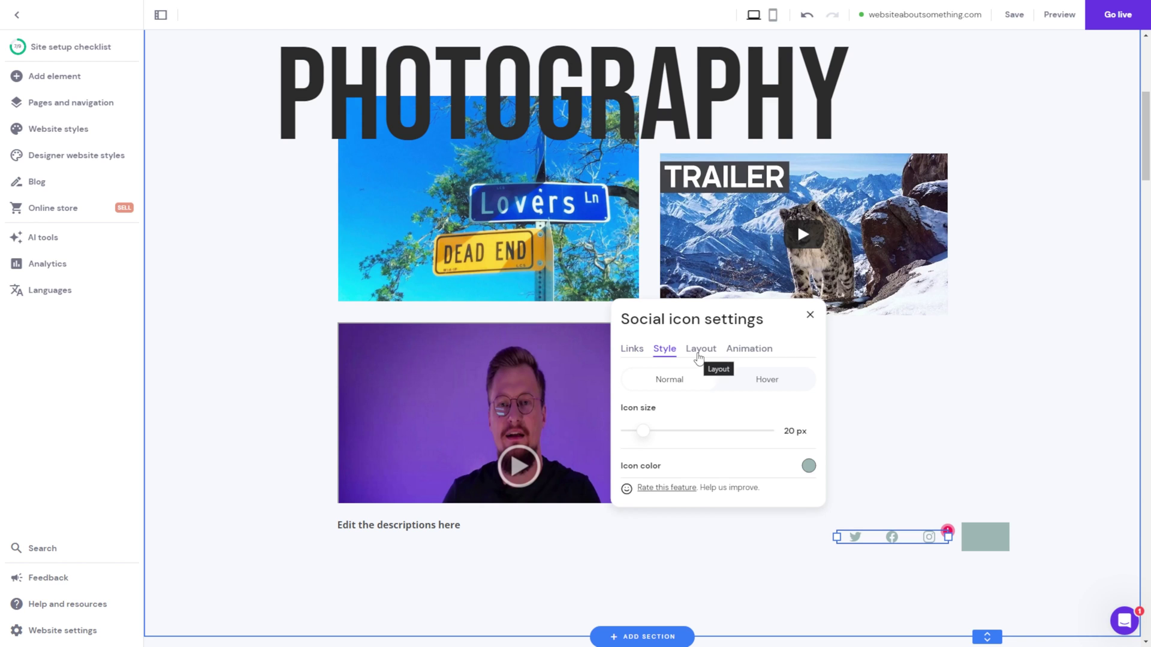
# Swap the header's grey placeholder logo for the black JM noble-logo from the Media library.
pyautogui.click(700, 356)
pyautogui.click(810, 315)
pyautogui.scroll(5, 1097, 258)
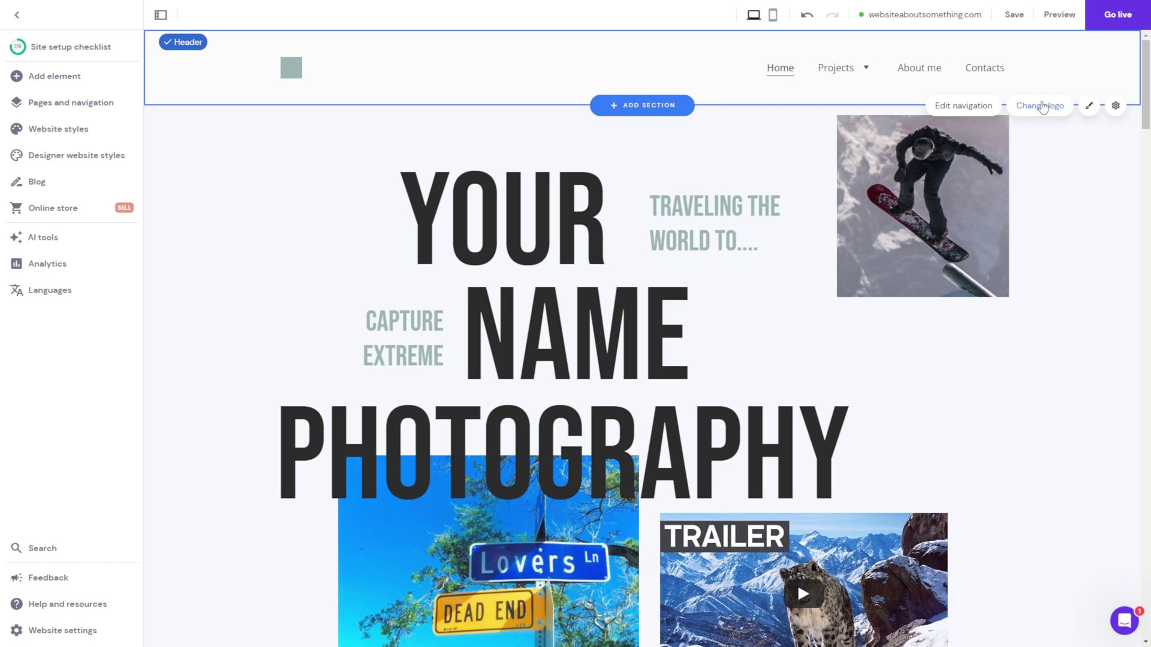
pyautogui.click(1043, 106)
pyautogui.click(1007, 303)
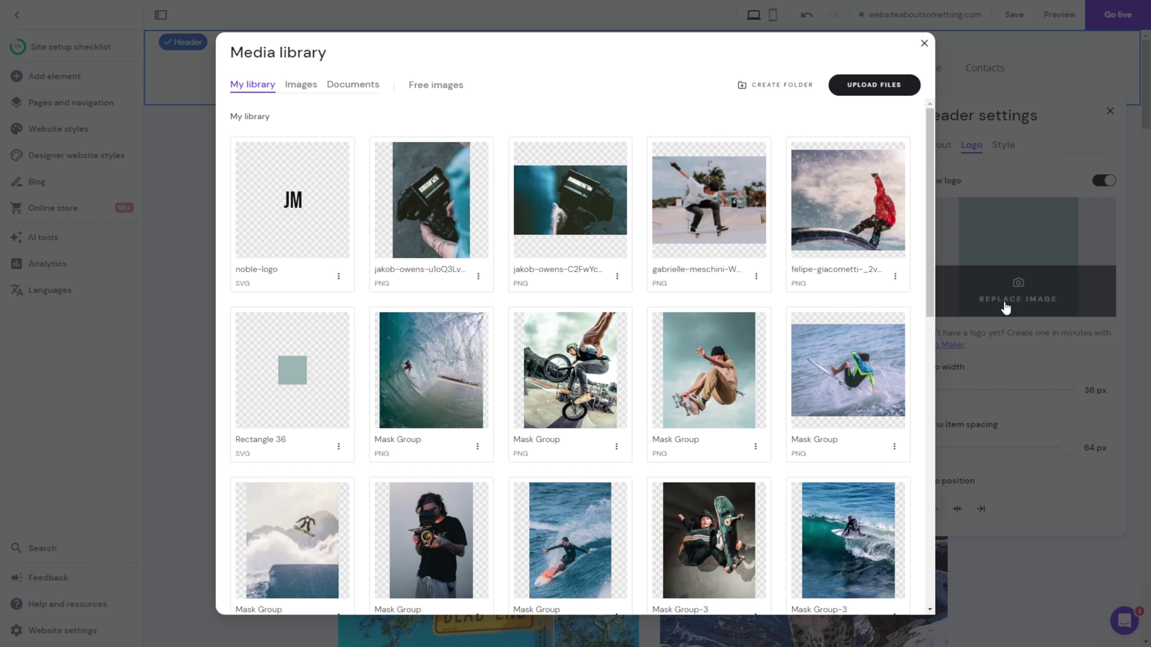
pyautogui.click(291, 198)
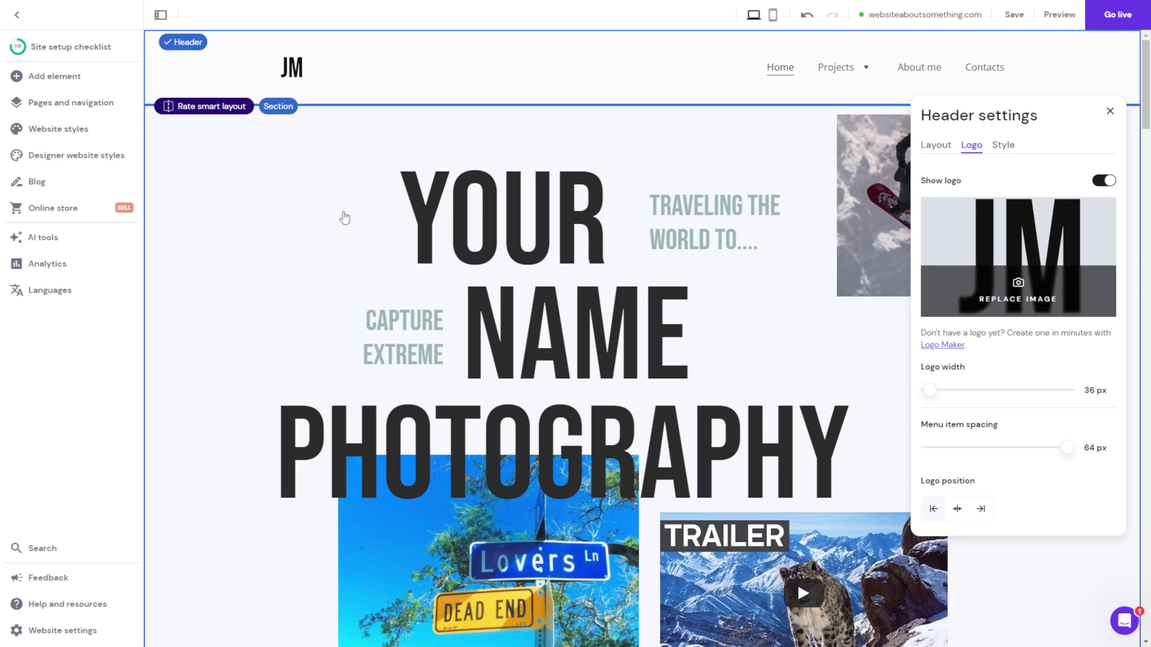
pyautogui.click(1110, 111)
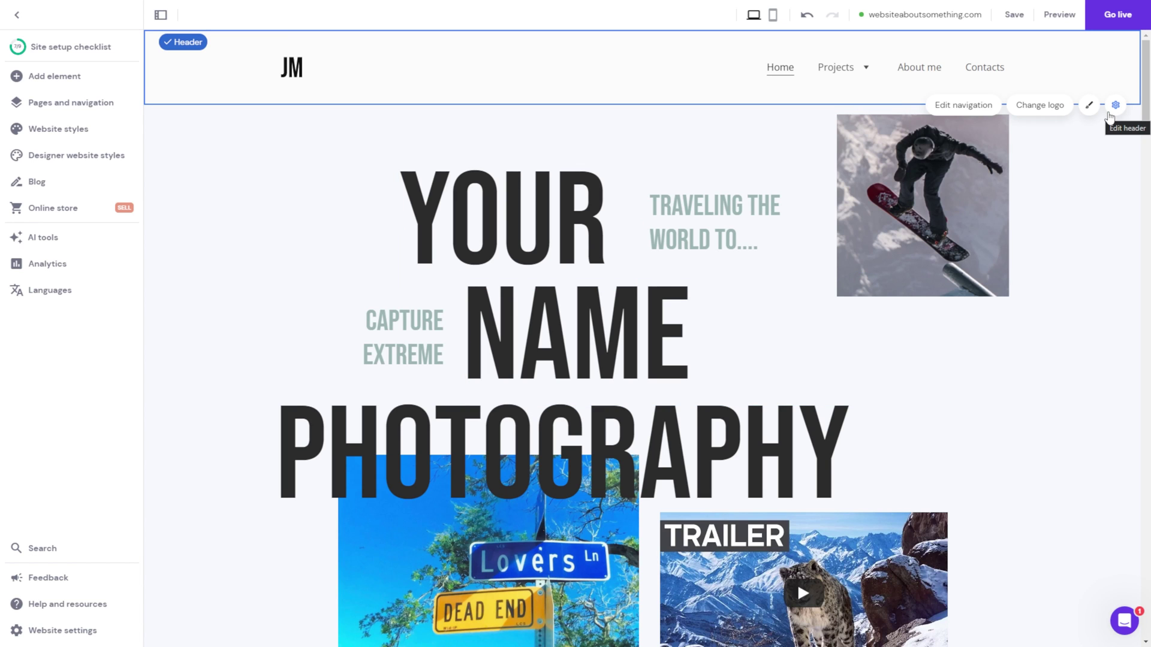
# Scroll to the footer and inspect its YOUR NAME text and social icon settings.
pyautogui.moveTo(1148, 110); pyautogui.dragTo(1148, 621)
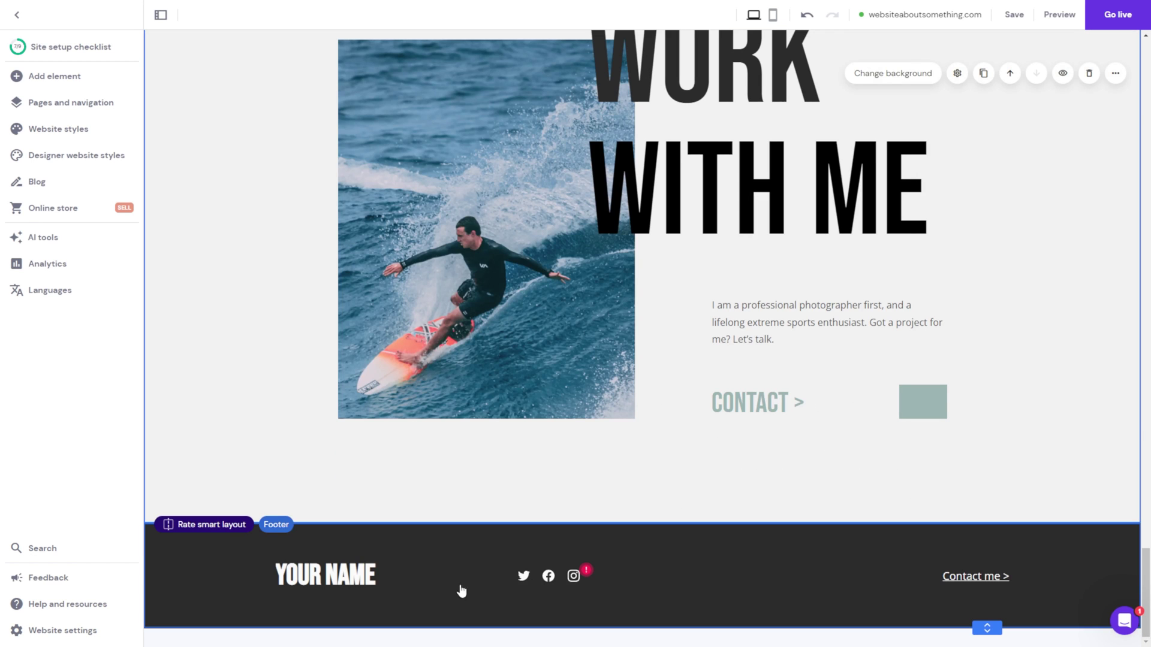
pyautogui.click(367, 581)
pyautogui.click(313, 567)
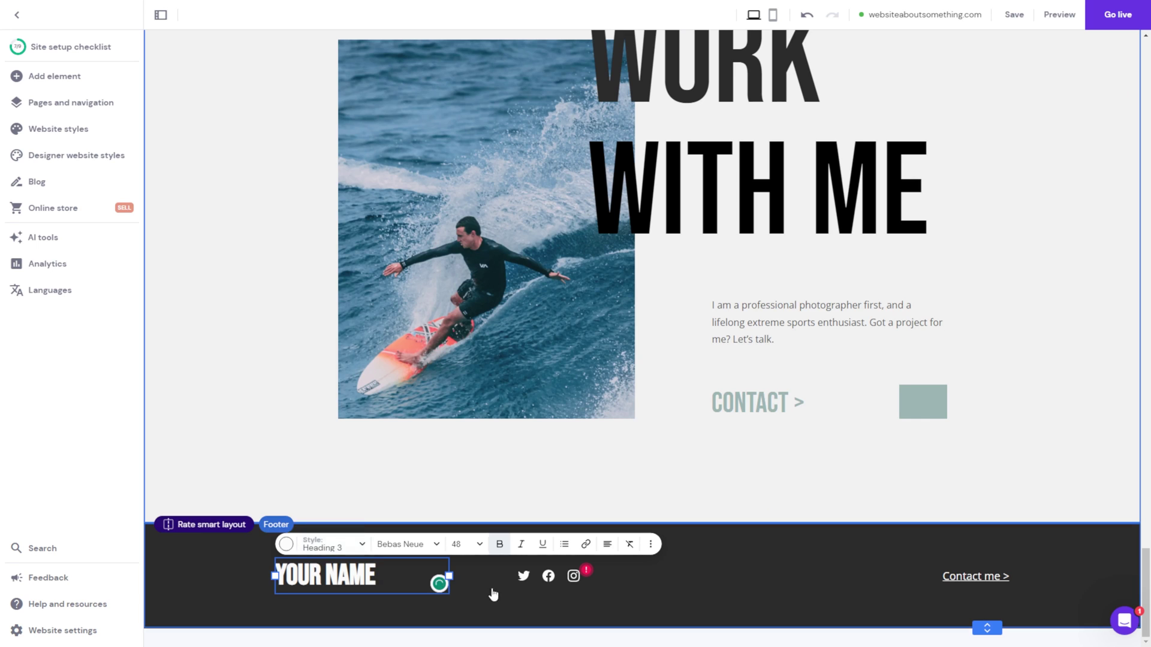
pyautogui.click(525, 577)
pyautogui.click(549, 553)
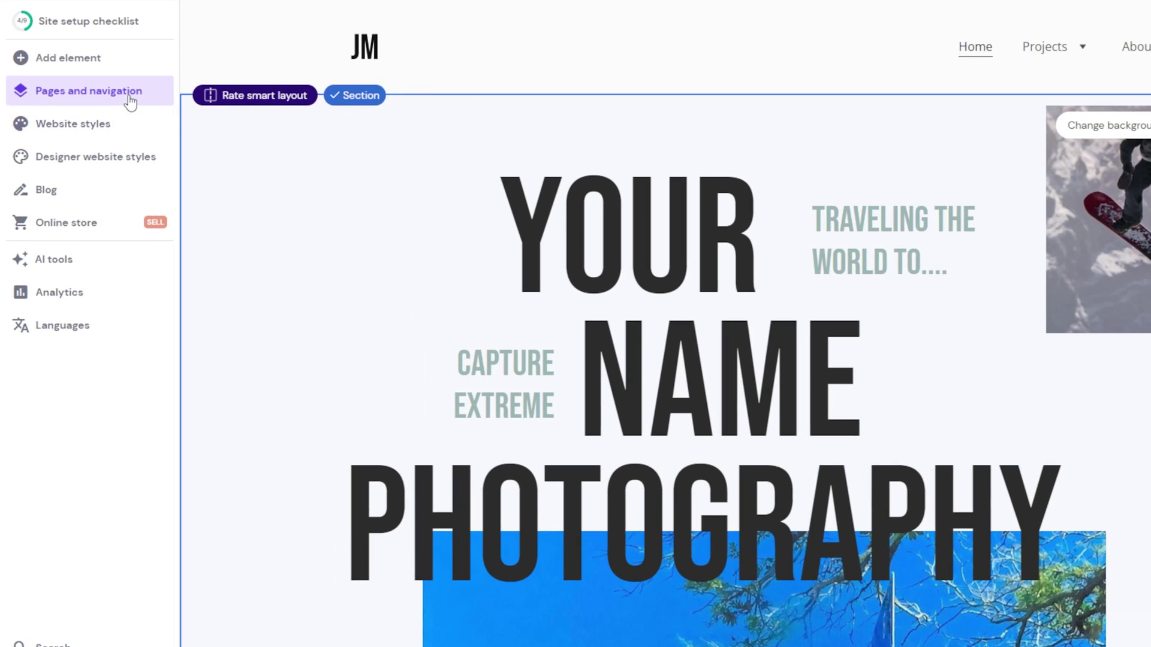
# Rename the Skateboarding project page to Diving.
pyautogui.click(130, 100)
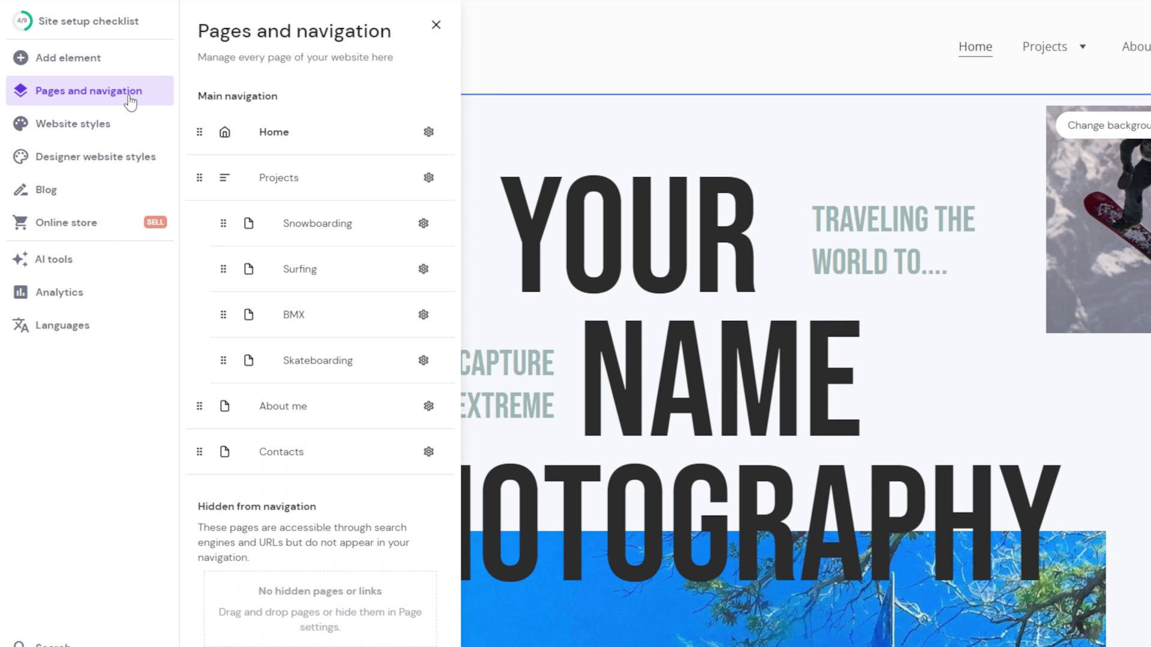
pyautogui.click(424, 360)
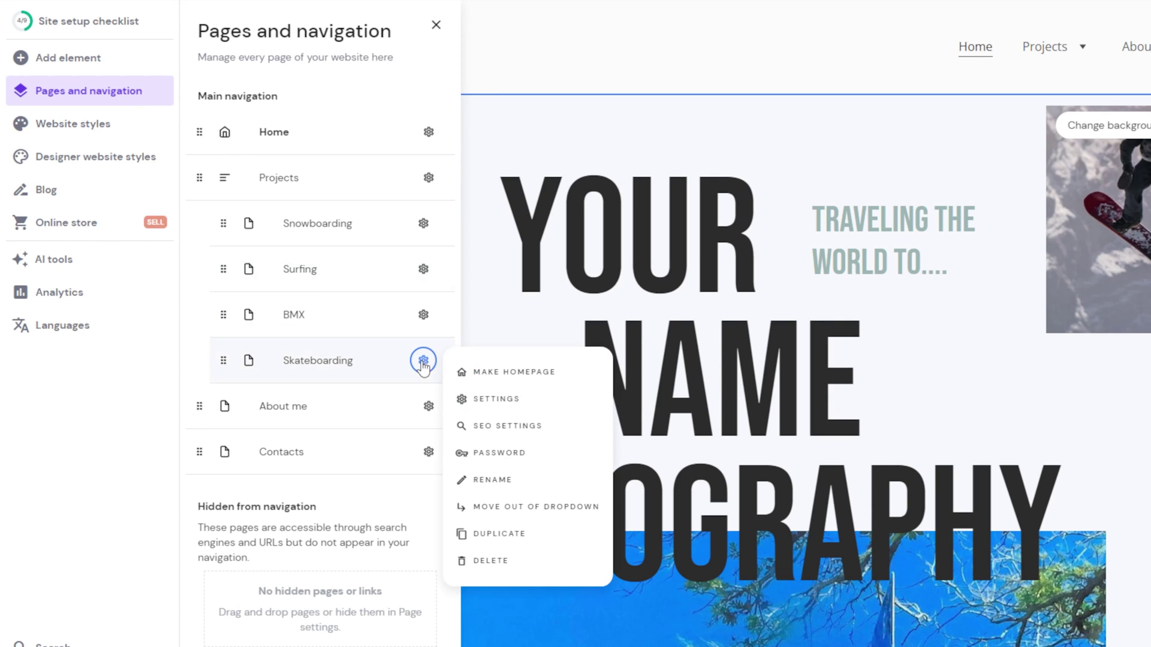
pyautogui.click(516, 489)
pyautogui.tripleClick(576, 310)
pyautogui.write('Diving')
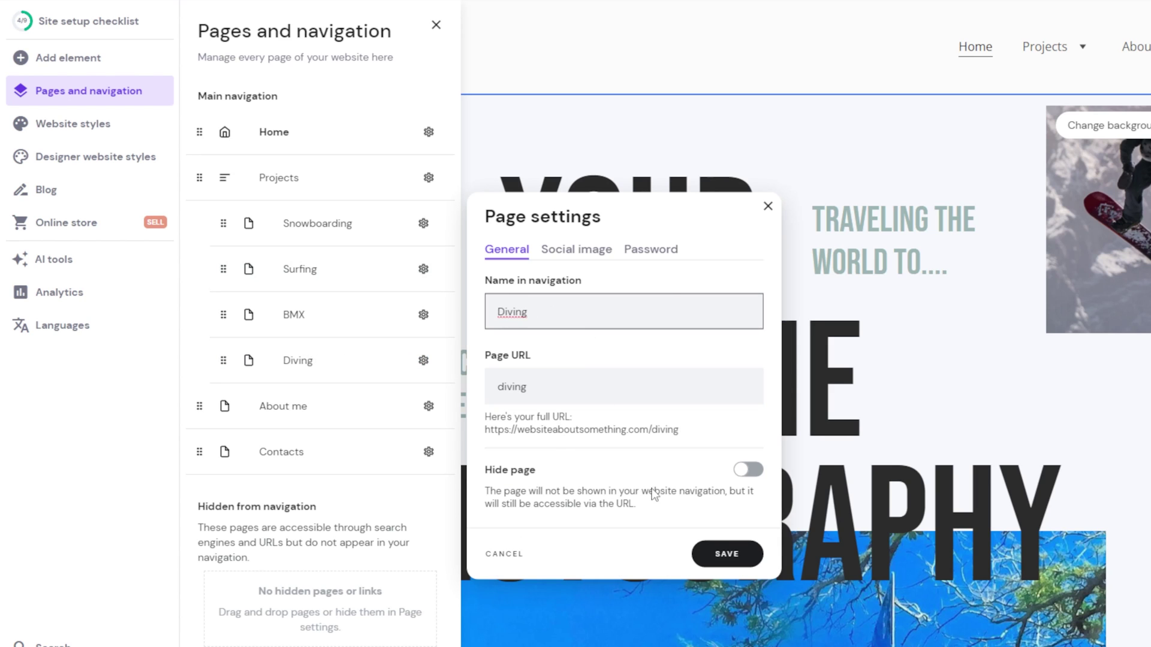
pyautogui.click(726, 553)
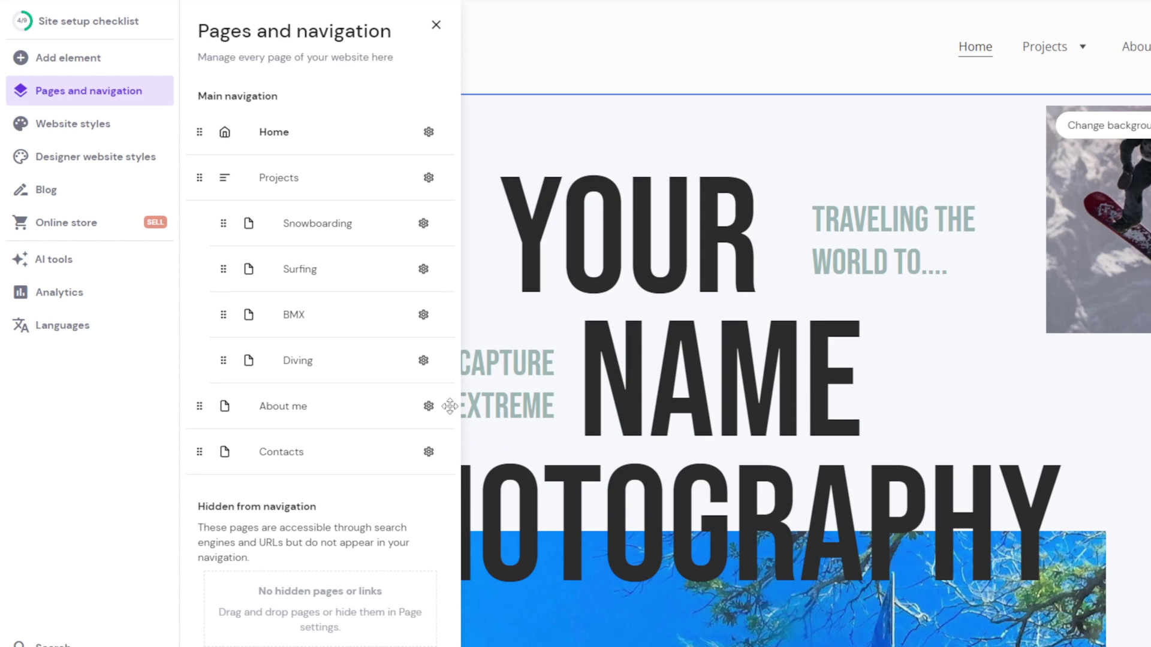
# Duplicate Diving, move the copy under it in Projects, and start deleting Diving Copy.
pyautogui.click(423, 360)
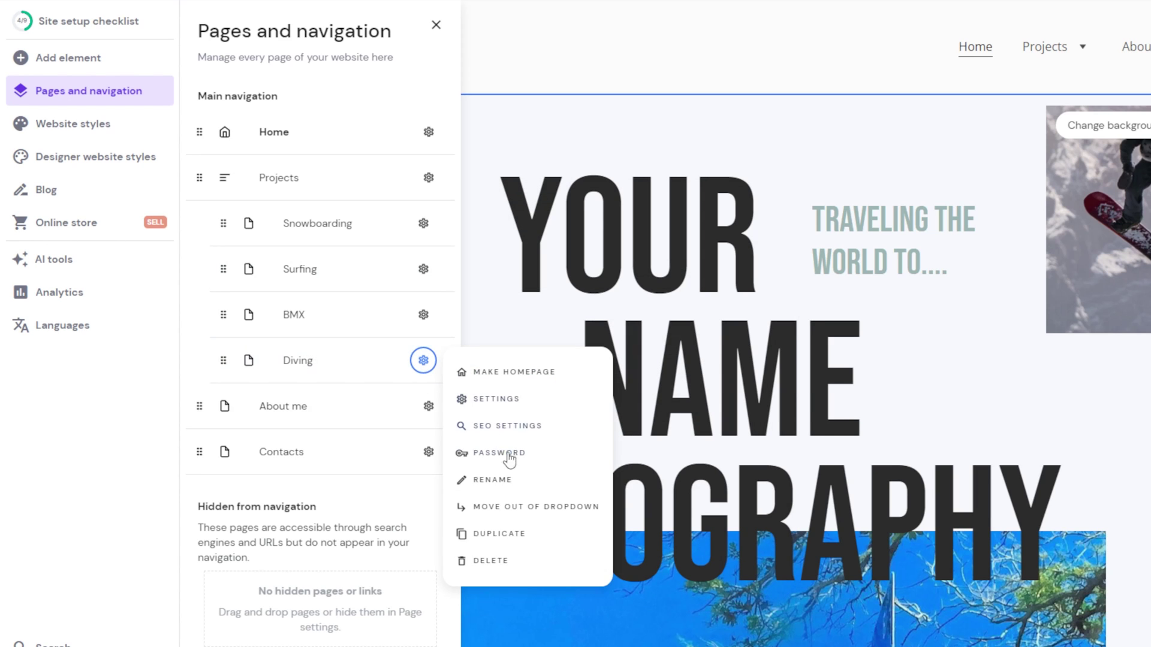
pyautogui.click(500, 534)
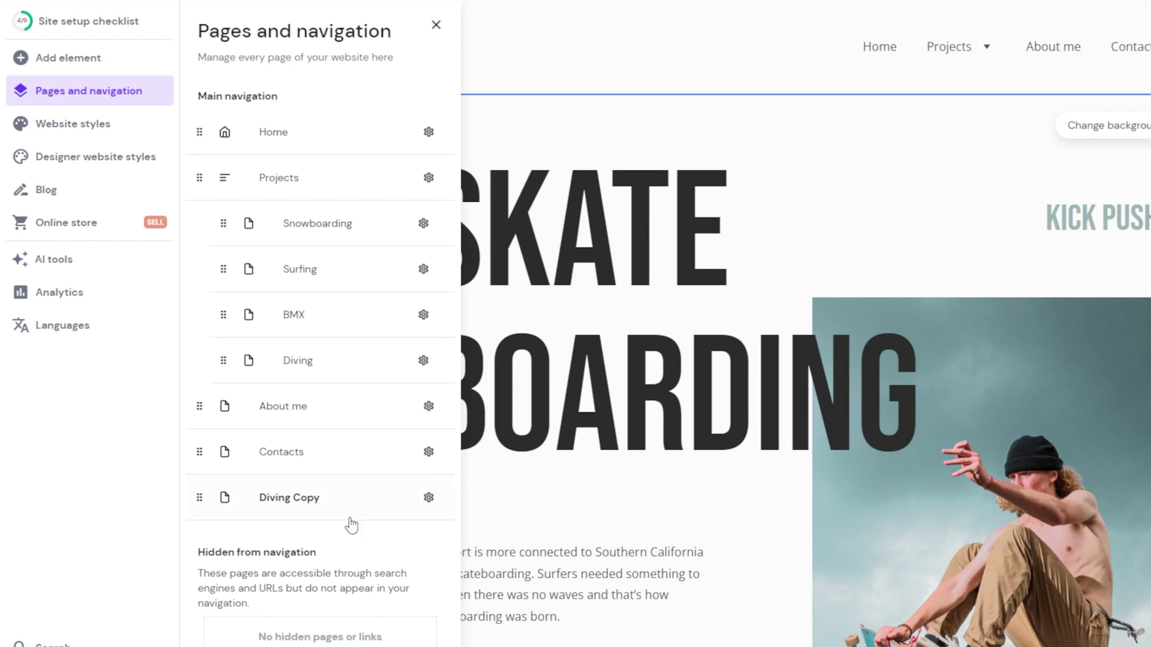
pyautogui.moveTo(200, 498); pyautogui.dragTo(213, 391)
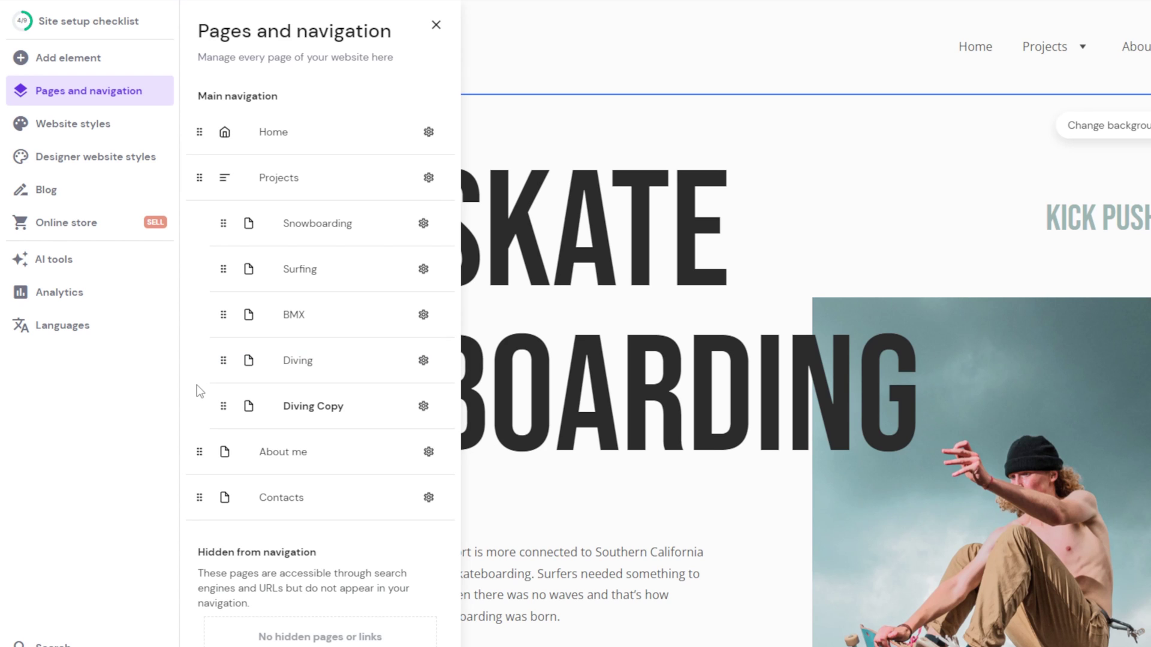
pyautogui.click(423, 406)
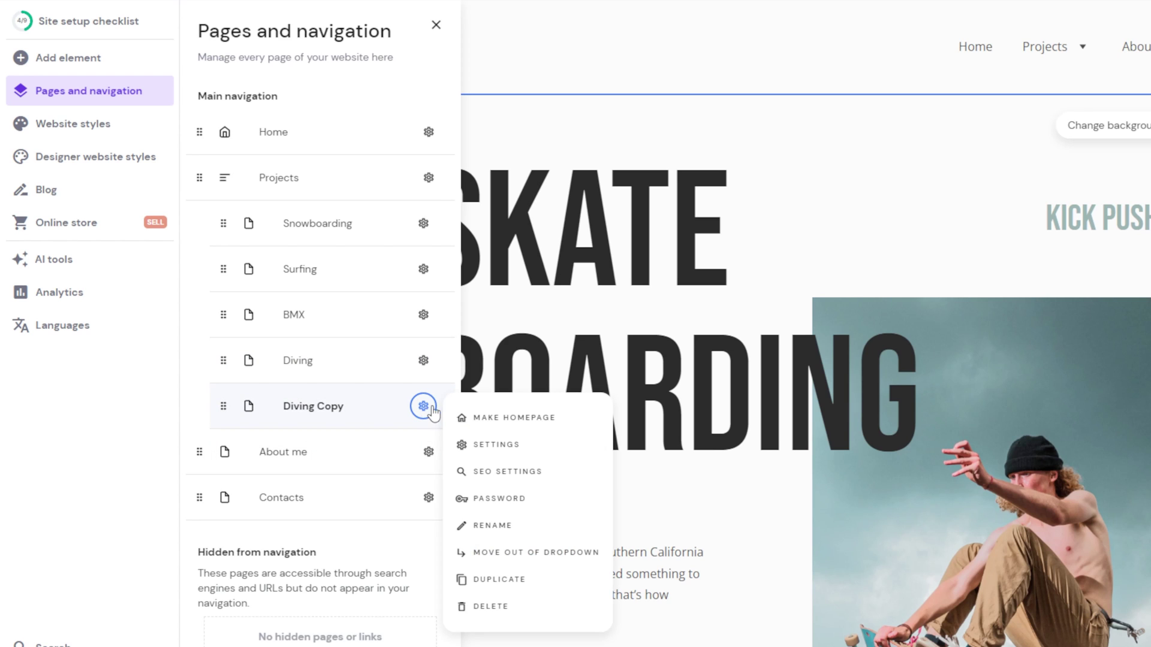
pyautogui.click(491, 608)
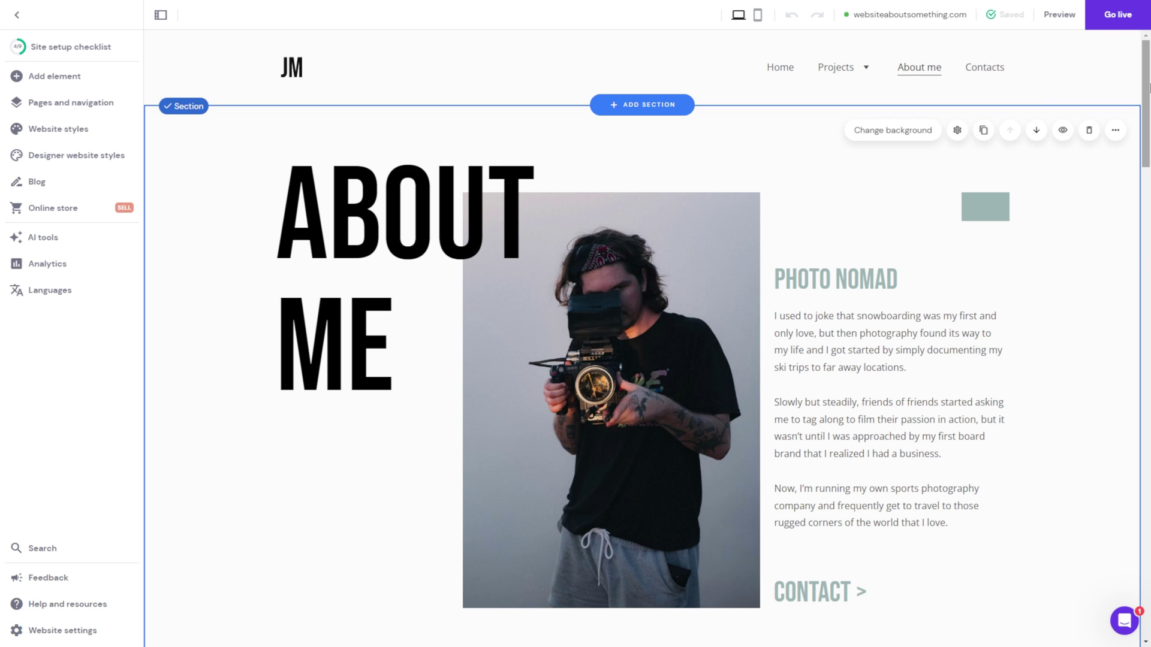
# Scroll the About me page down to the stats on experience, countries and events.
pyautogui.moveTo(1149, 87); pyautogui.dragTo(1149, 232)
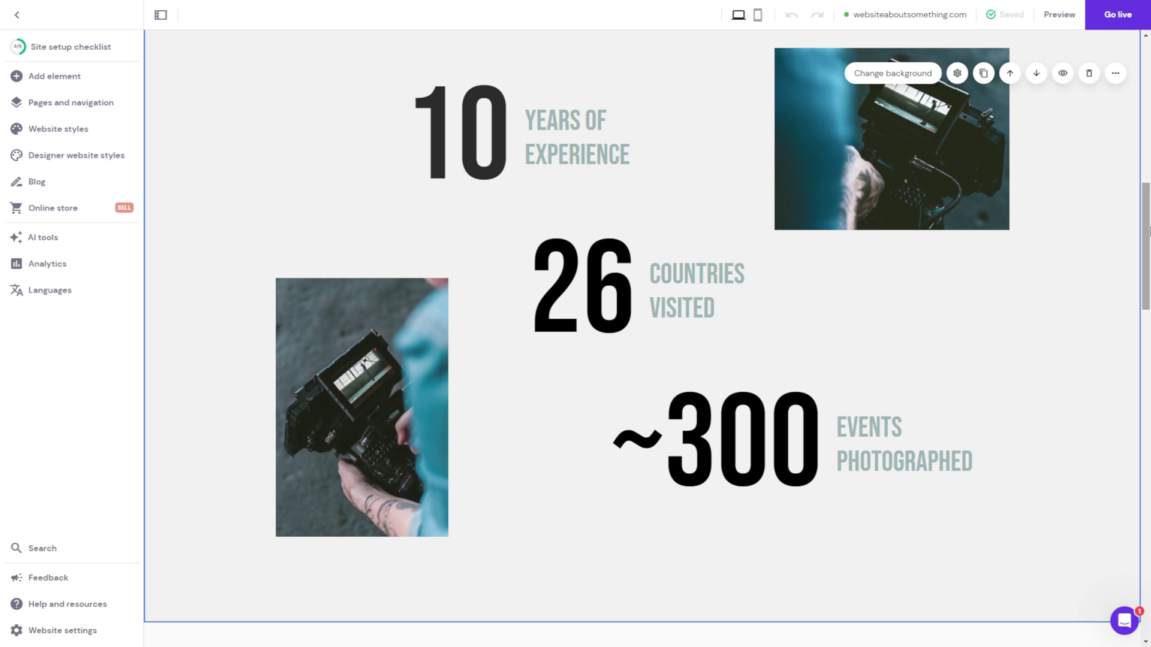
pyautogui.moveTo(1149, 230); pyautogui.dragTo(1149, 387)
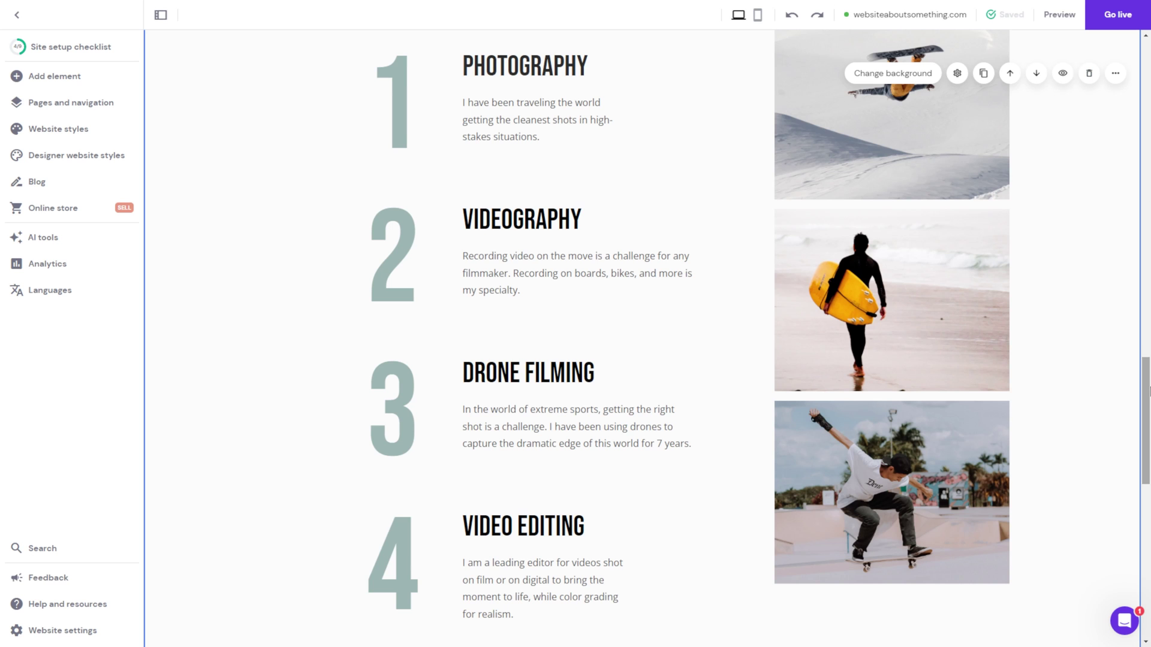
# Scroll below the services section and bring up the Add new section template gallery.
pyautogui.scroll(-3, 1146, 438)
pyautogui.scroll(-4, 1146, 437)
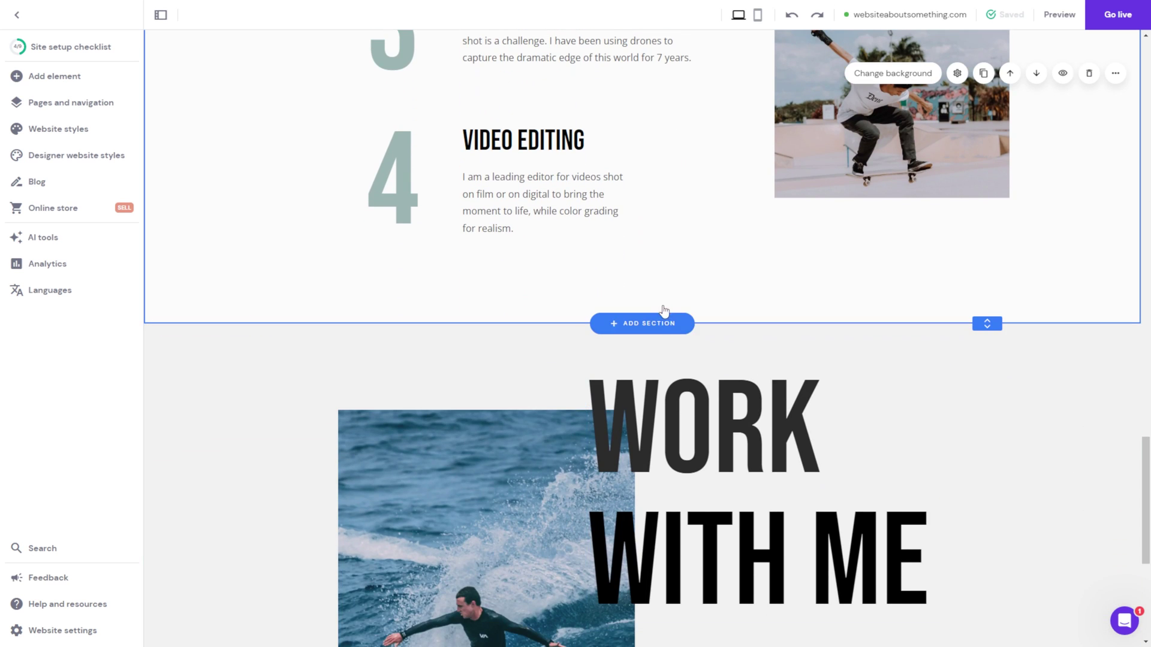
pyautogui.click(658, 327)
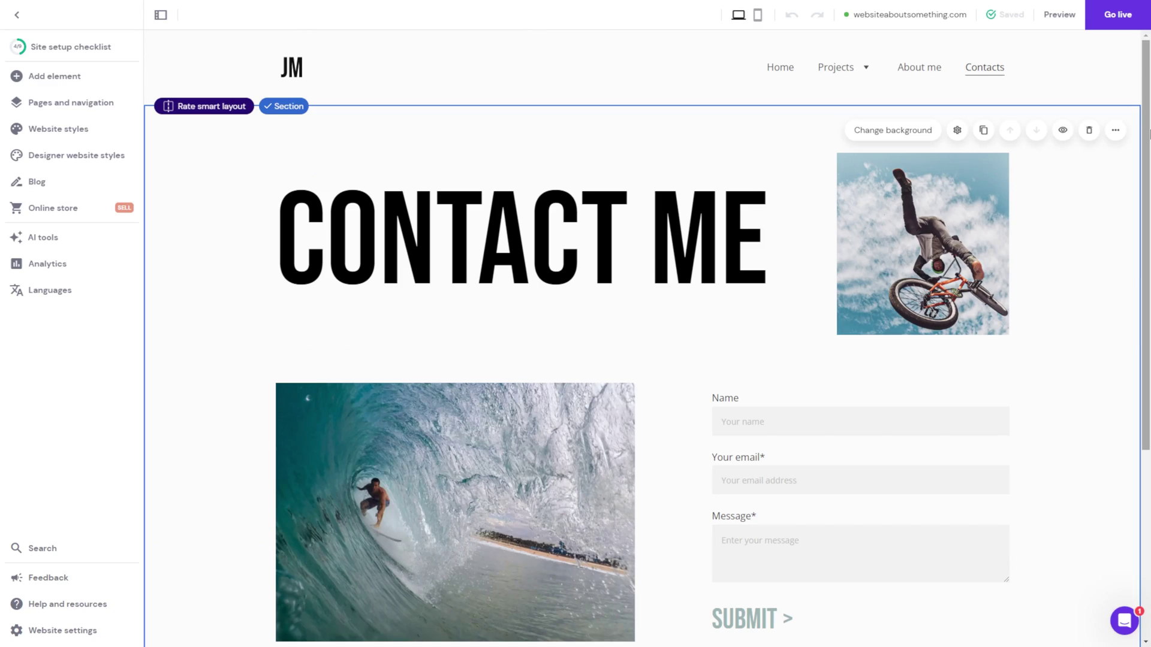
# Open the Contacts page form's Button settings and edit the 'Thank You!' submission message.
pyautogui.moveTo(1150, 133); pyautogui.dragTo(1149, 328)
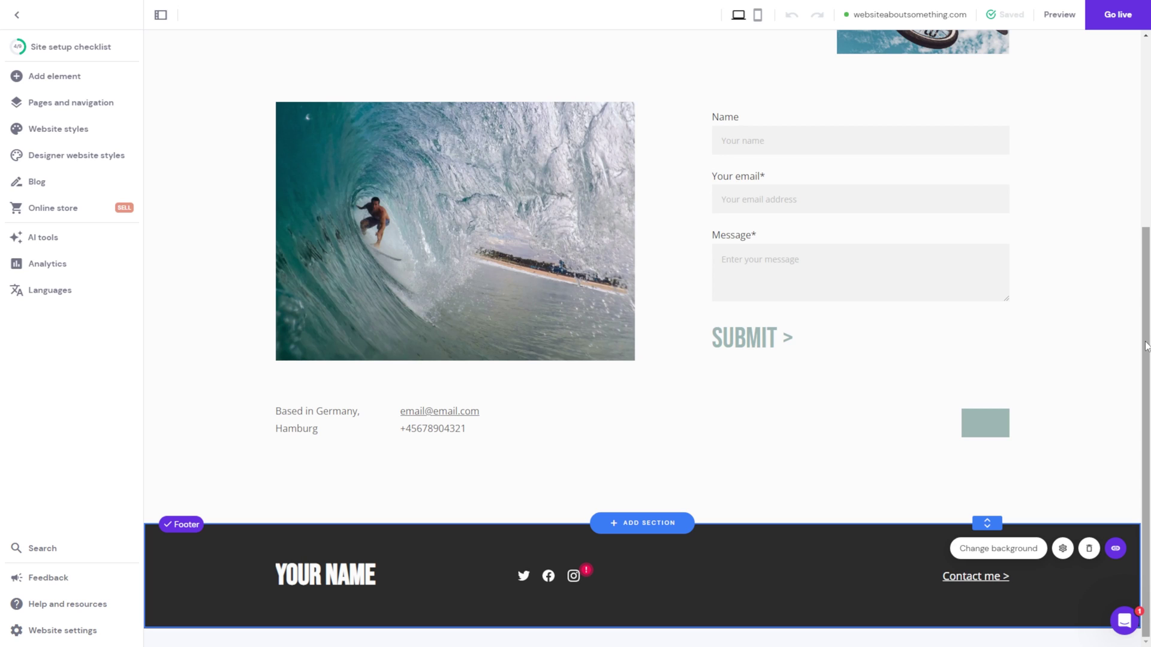
pyautogui.click(804, 126)
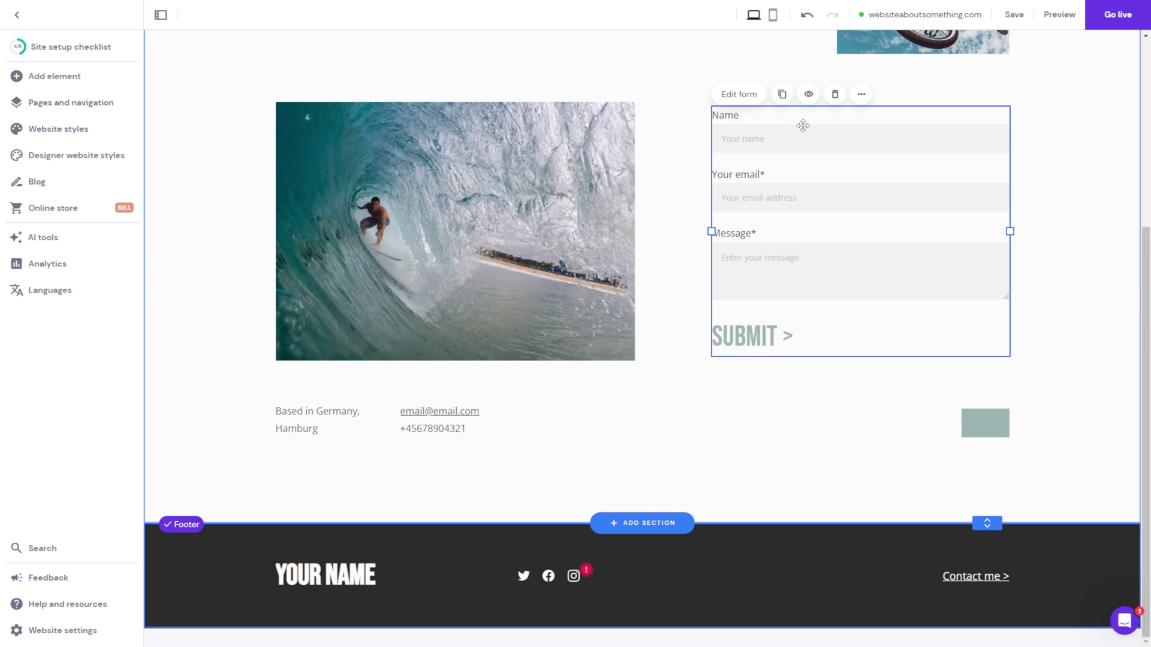
pyautogui.click(740, 94)
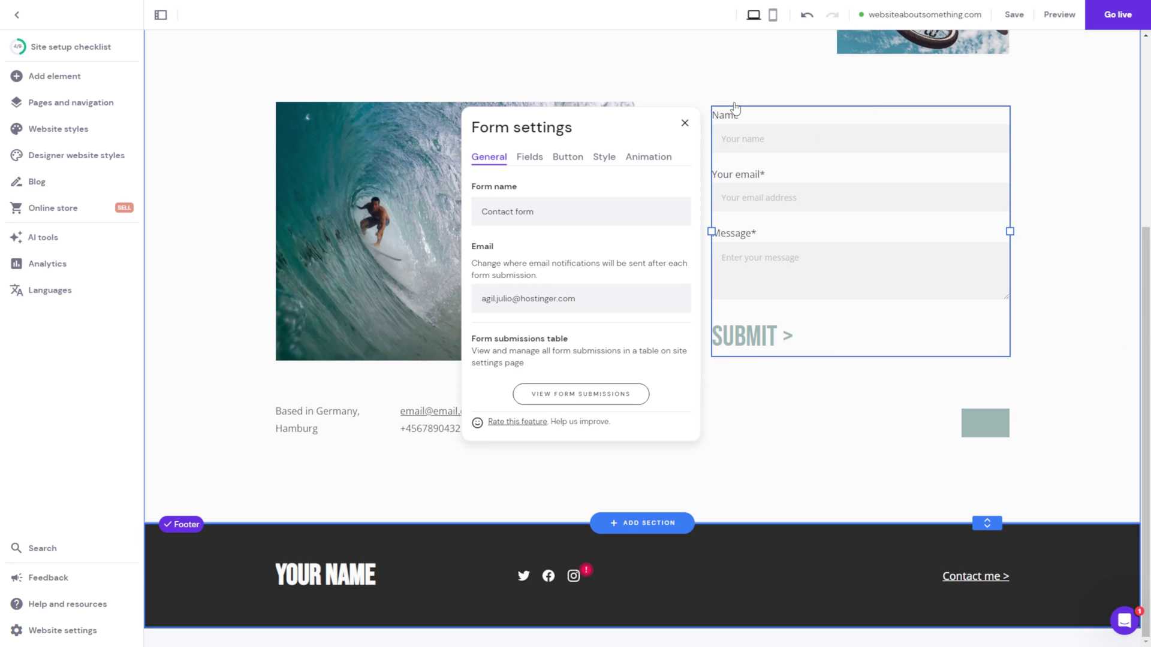
pyautogui.click(532, 159)
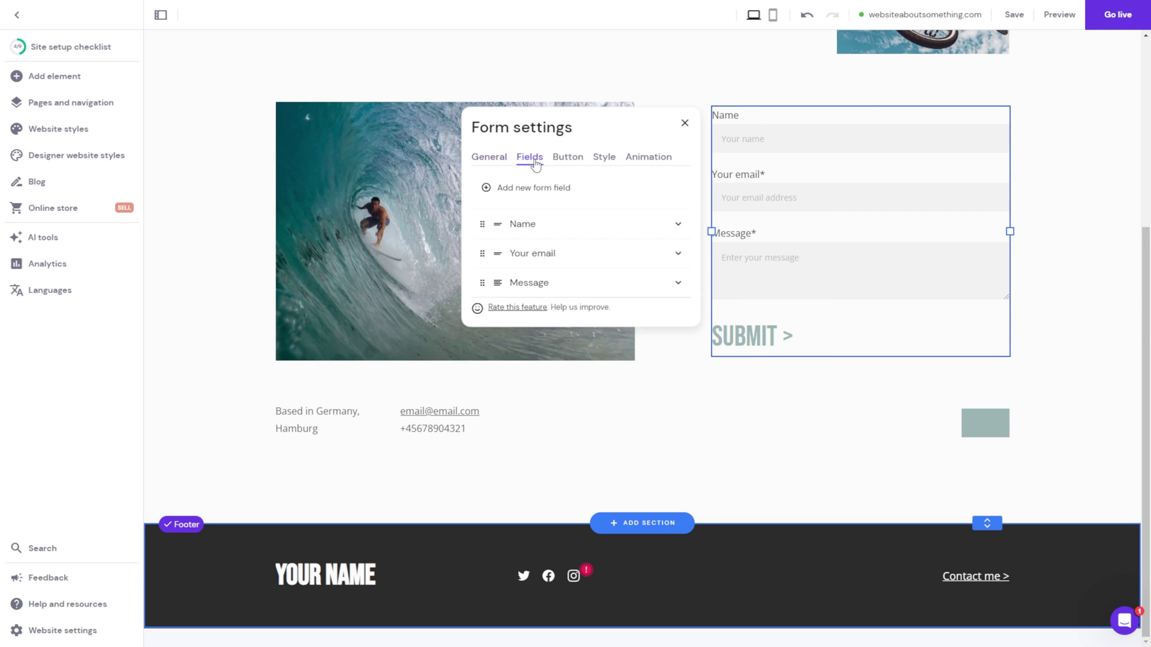
pyautogui.click(570, 168)
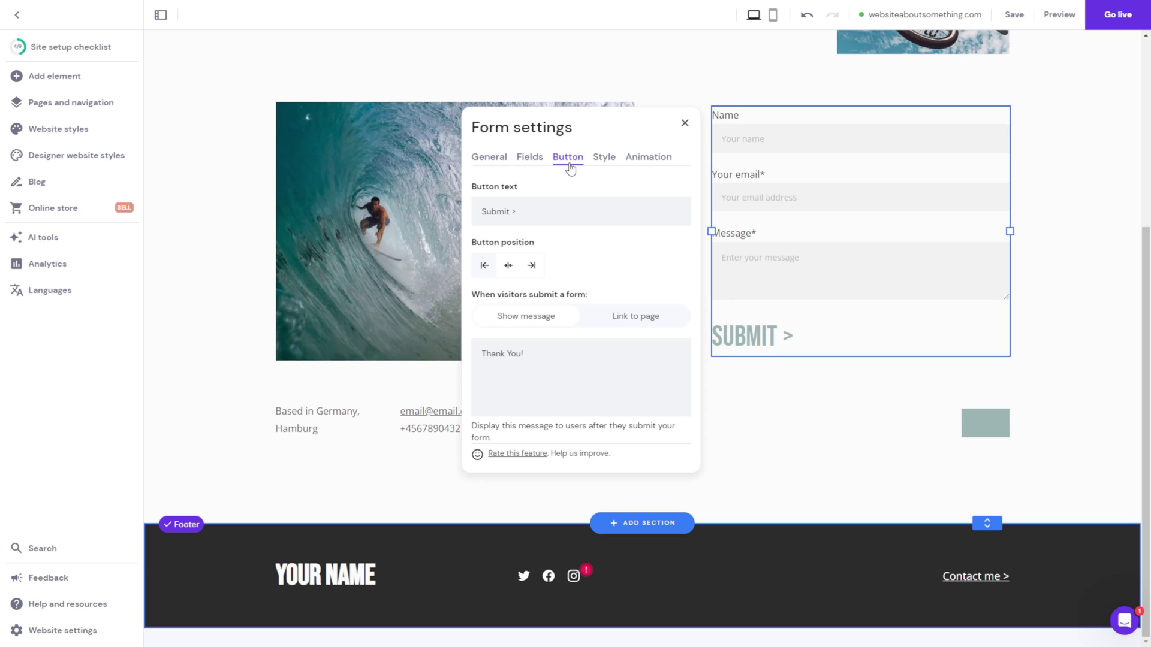
pyautogui.click(541, 351)
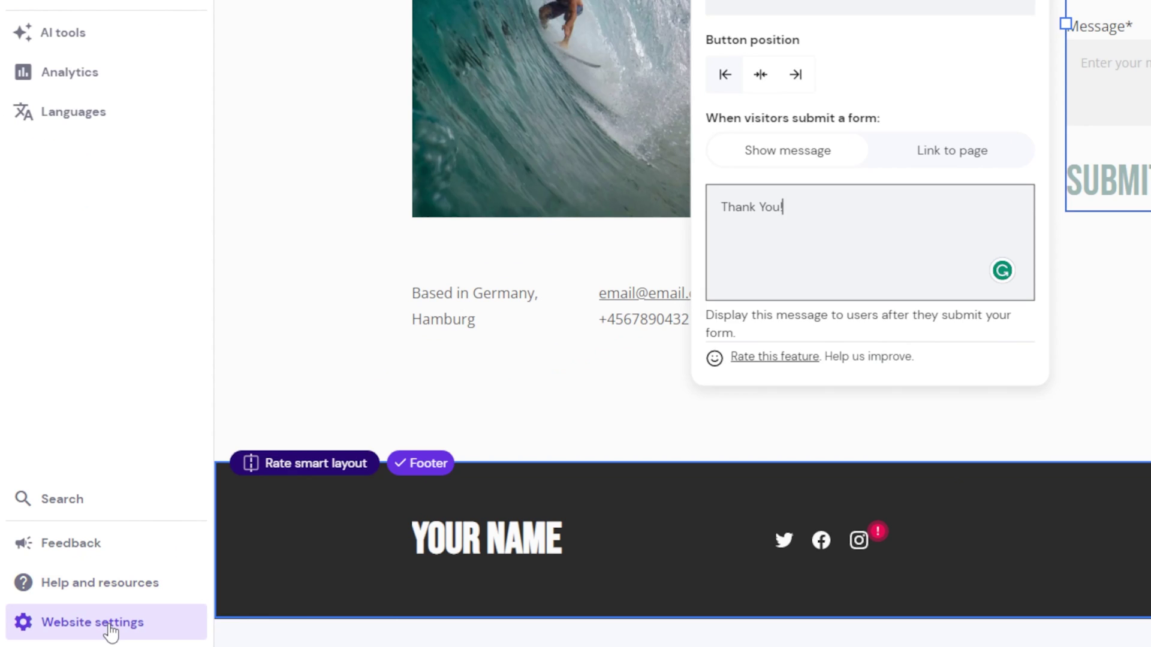
# View the Contact form's submissions list in Website settings, which holds 0 items.
pyautogui.click(73, 637)
pyautogui.click(282, 512)
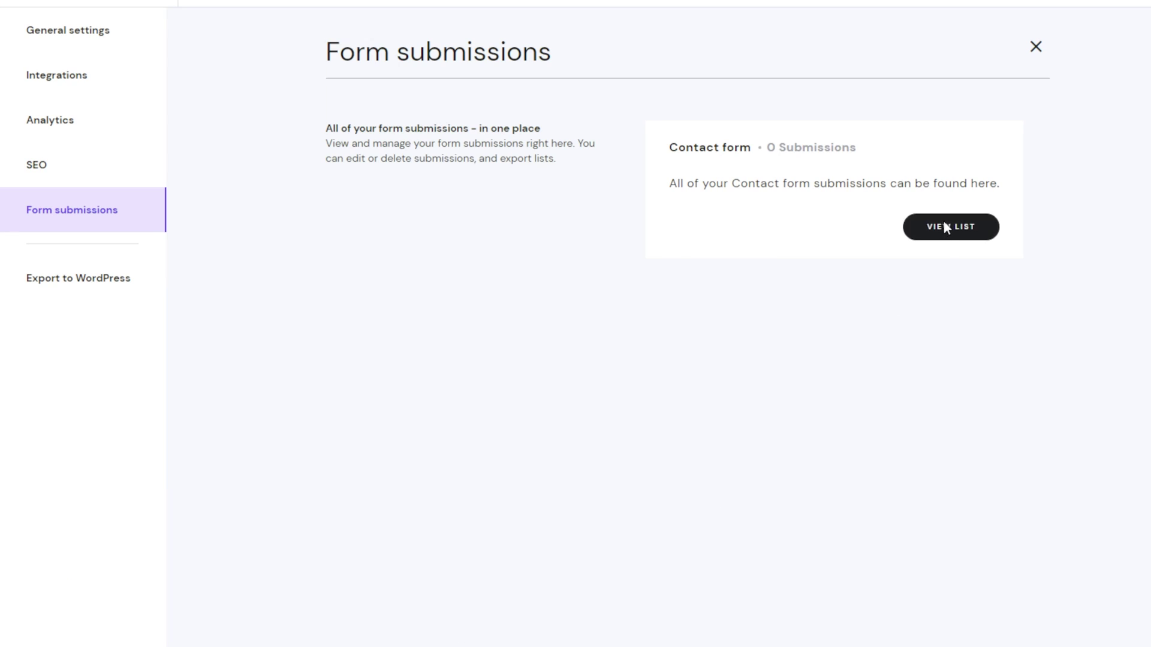
pyautogui.click(943, 225)
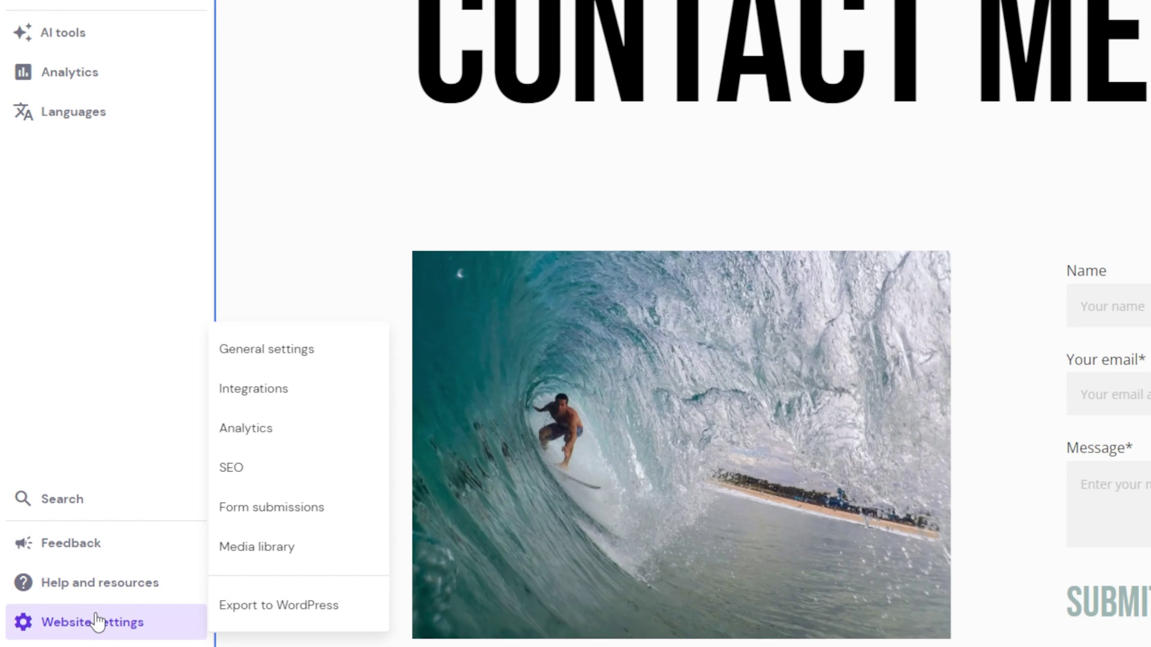
# Start the Home page SEO wizard with name 'Photography', English language and a photographer portfolio description.
pyautogui.click(285, 472)
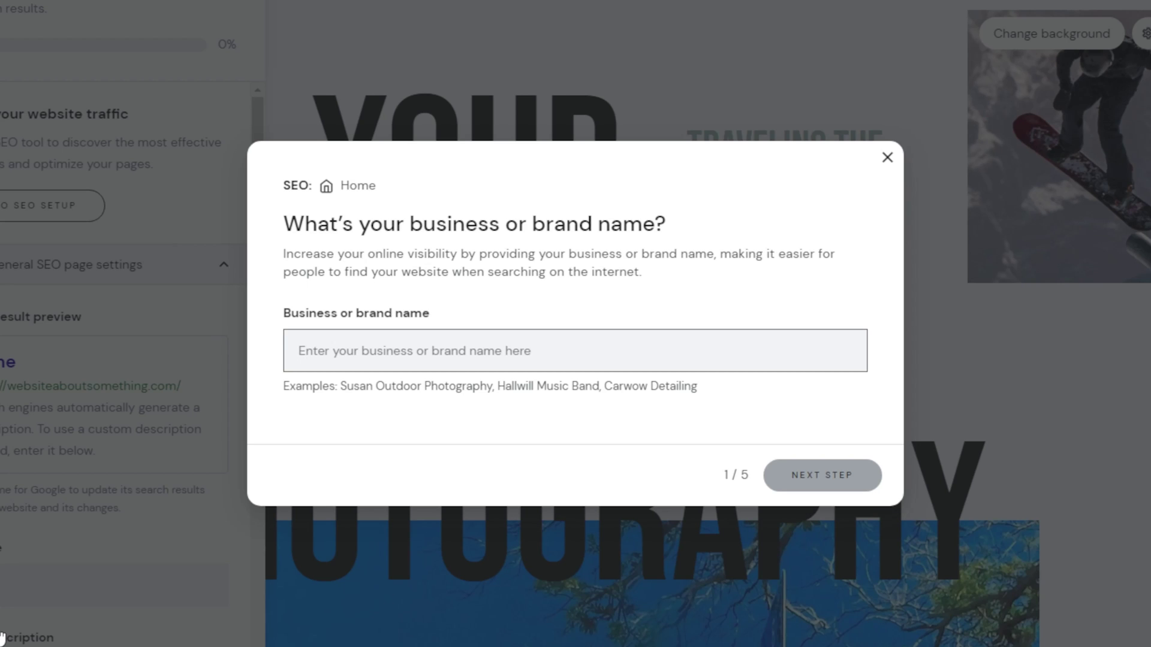
pyautogui.write('Photography')
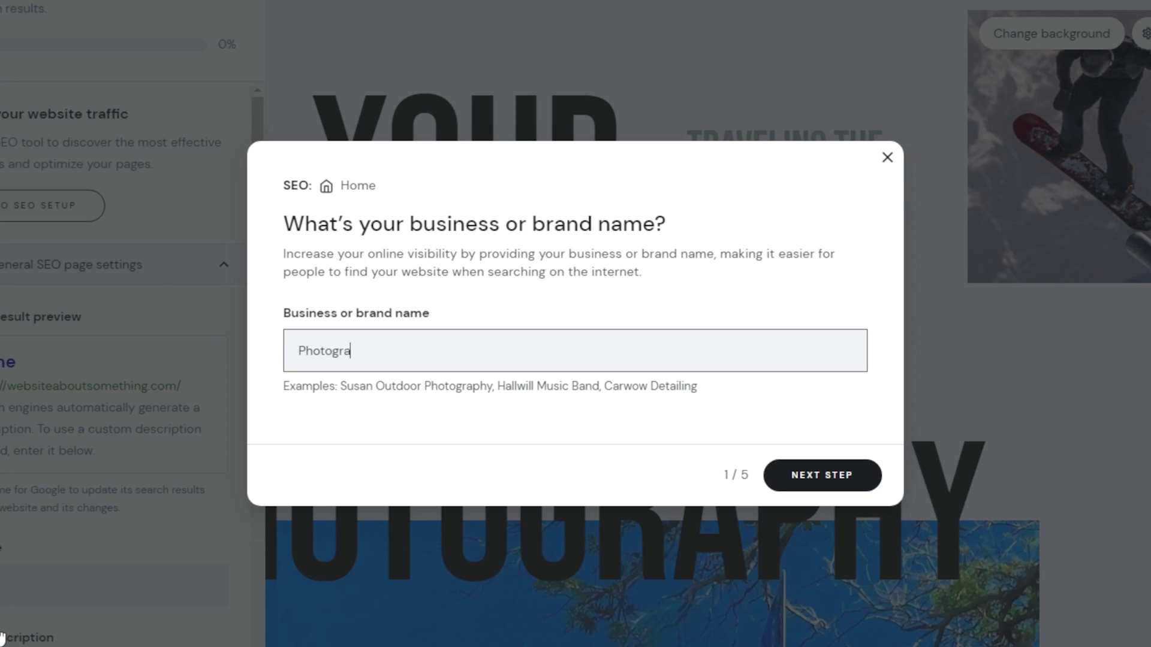
pyautogui.click(827, 477)
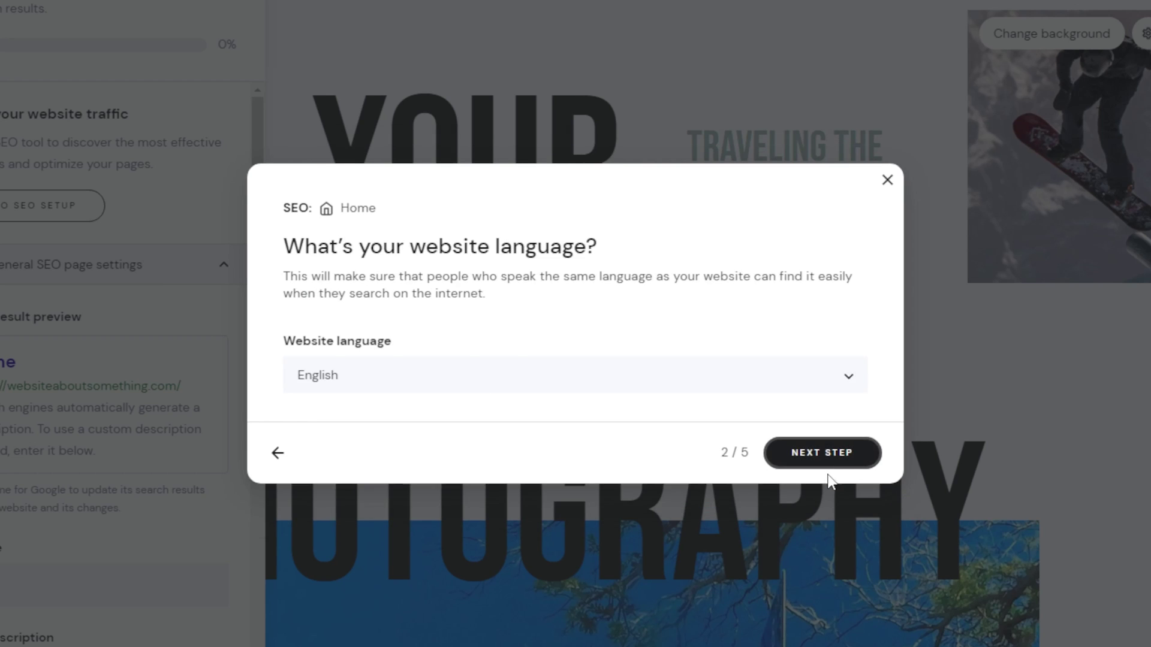
pyautogui.click(830, 476)
pyautogui.click(489, 340)
pyautogui.write('Thi')
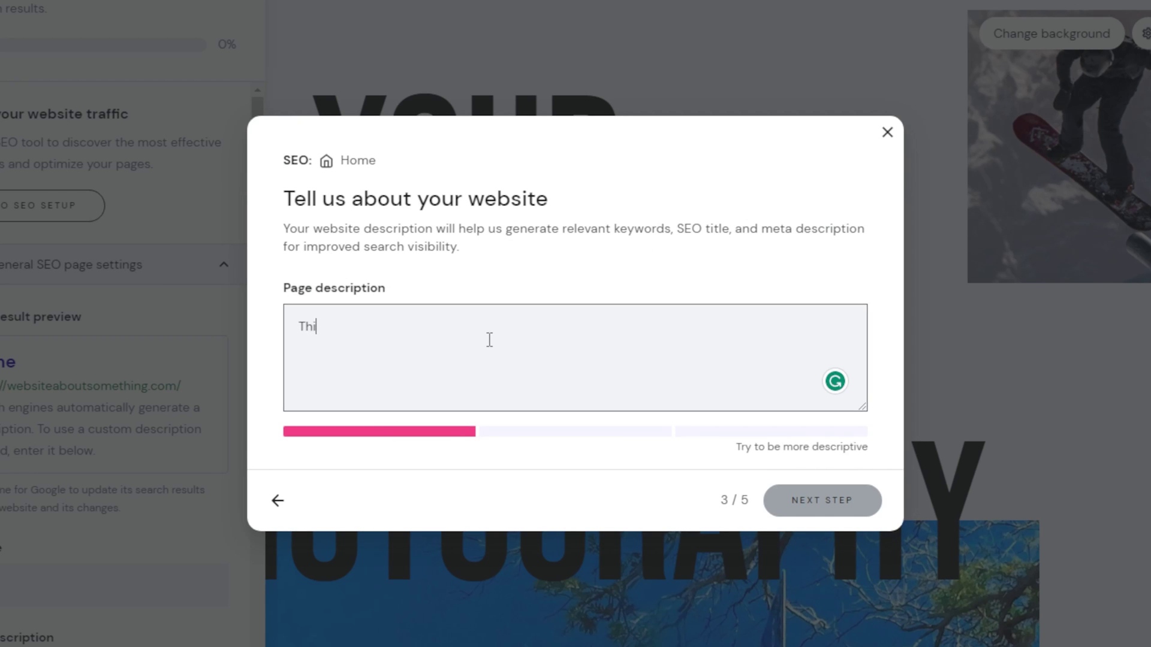
pyautogui.write('s website shows my pre')
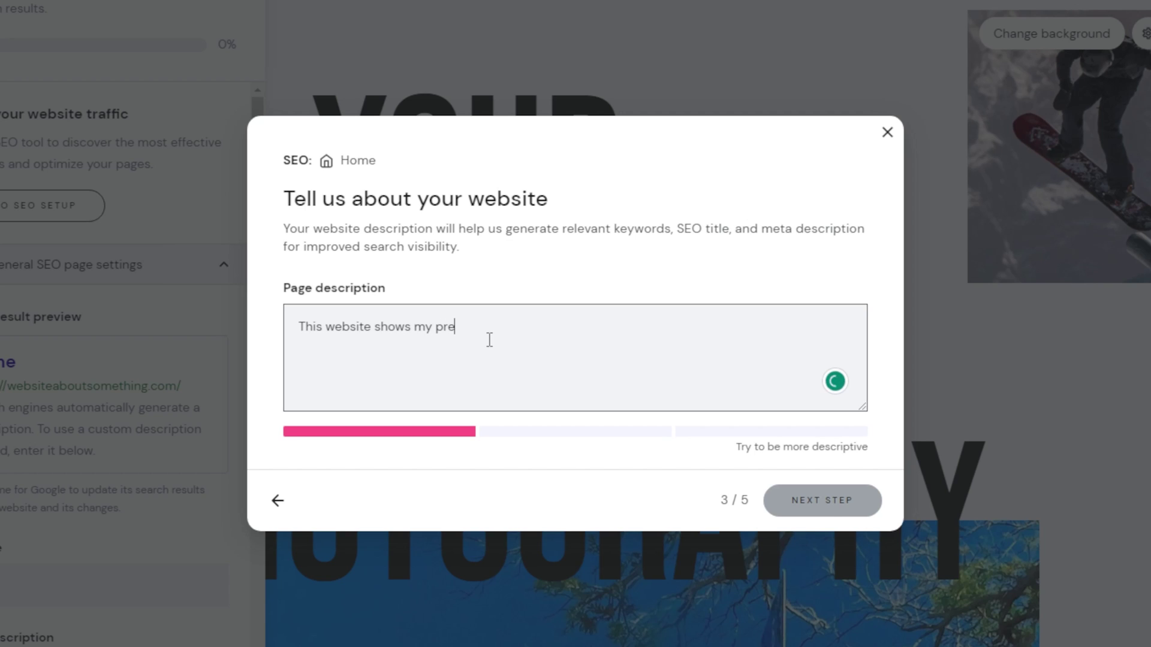
pyautogui.write('vious work as a photographer. I am specialized in taking high and low angles with maximum lighting from the sun.')
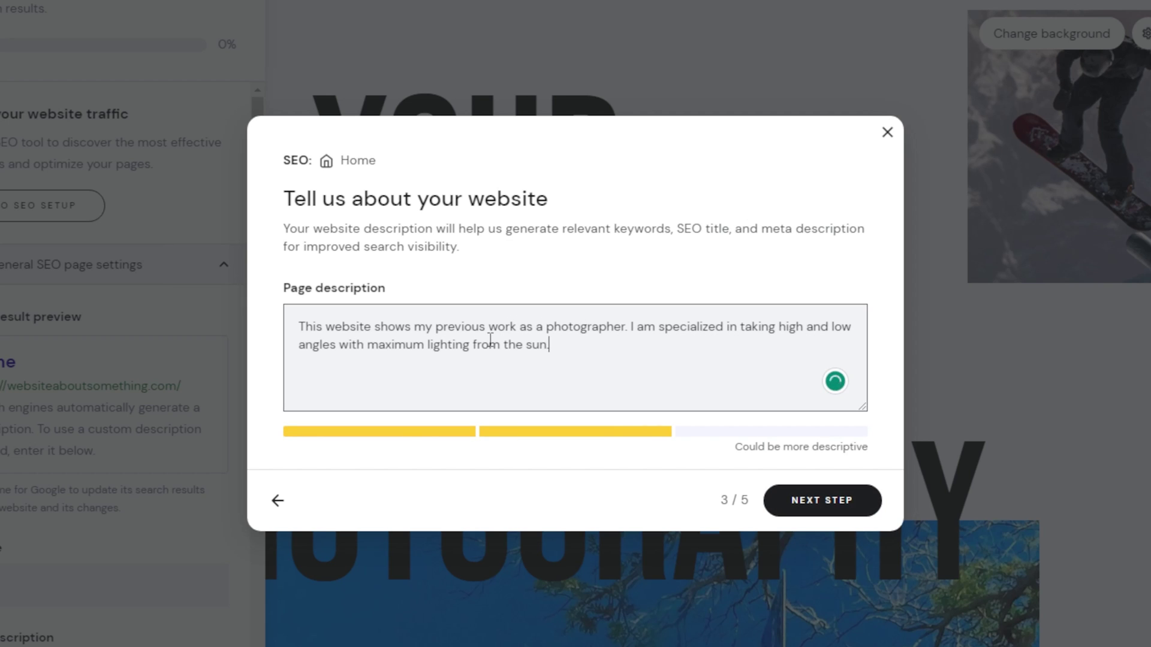
pyautogui.click(838, 509)
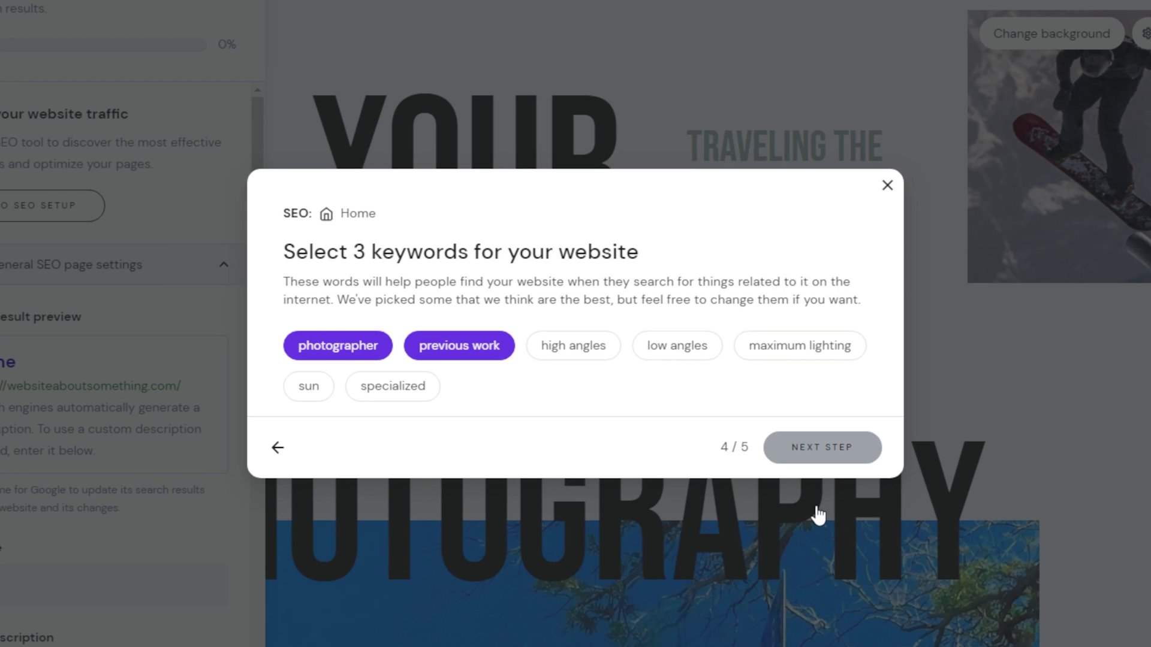
# Add 'specialized' as a keyword and set the title 'Specialized Photographer | Profesional Photos'.
pyautogui.click(379, 394)
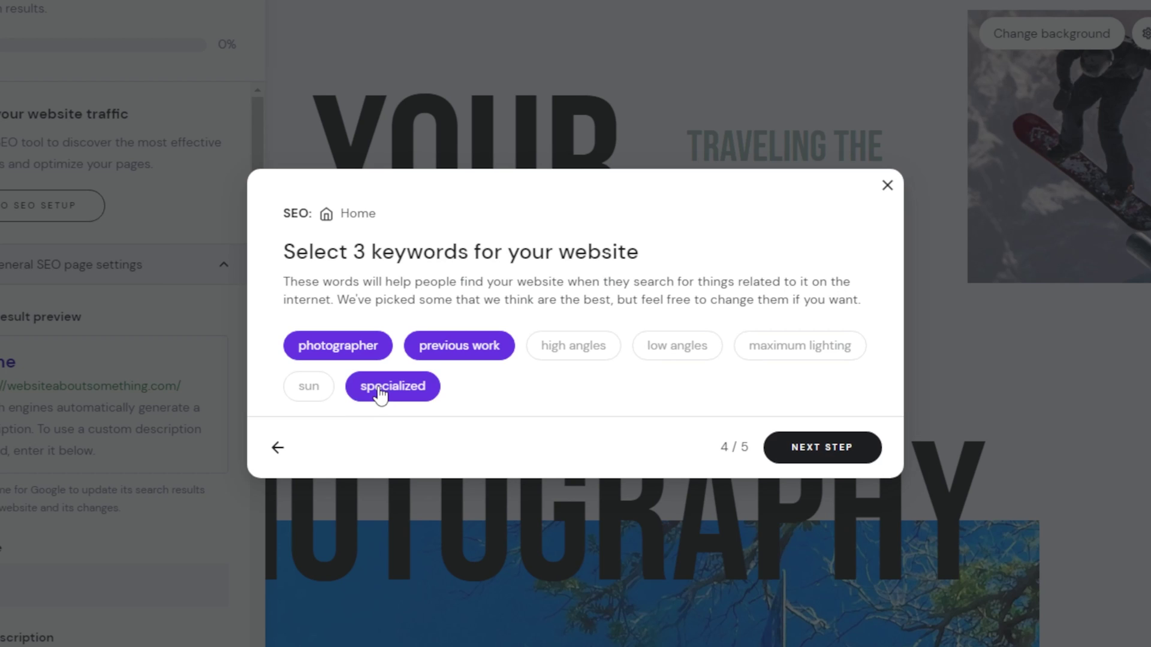
pyautogui.click(863, 456)
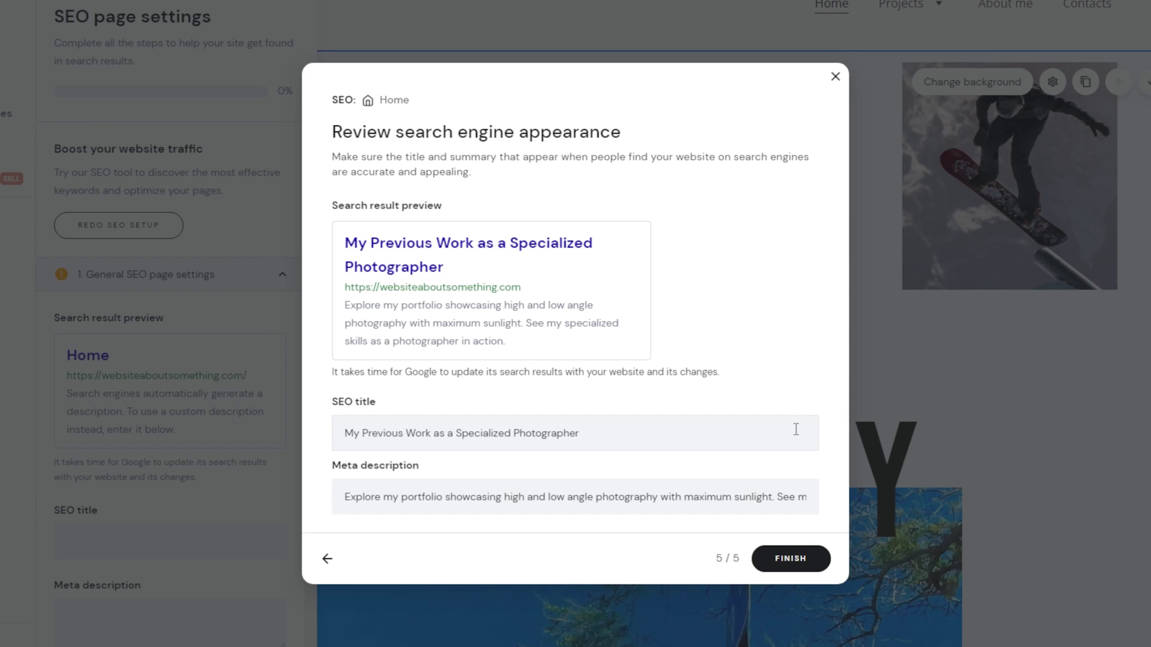
pyautogui.click(796, 430)
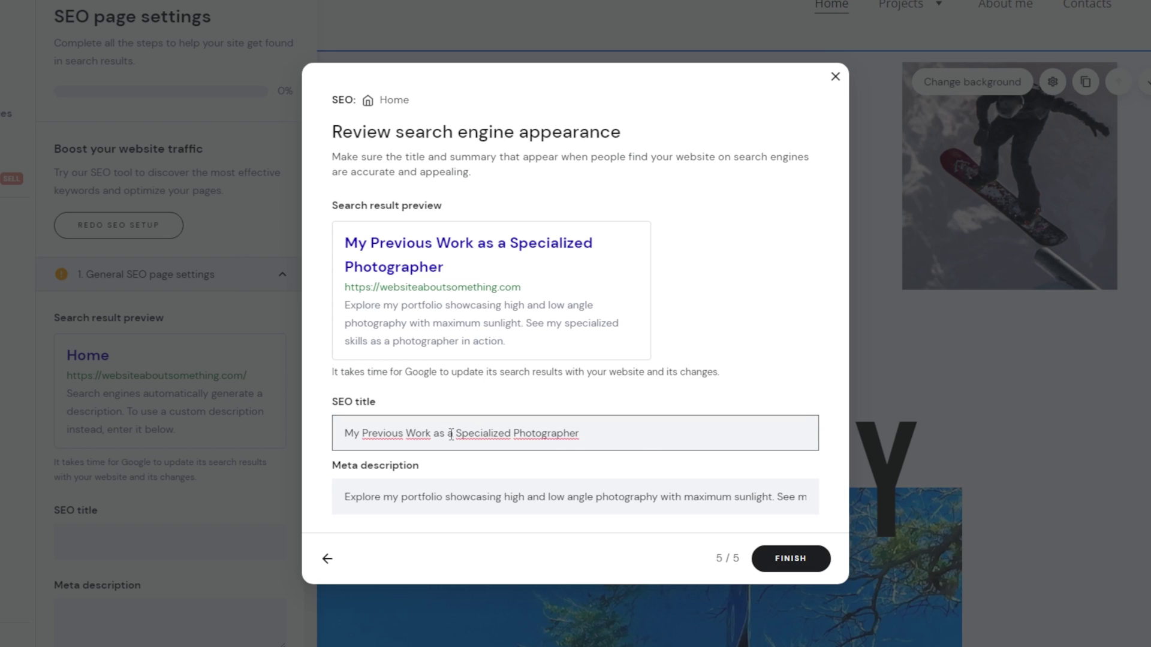
pyautogui.moveTo(454, 434); pyautogui.dragTo(290, 444)
pyautogui.press('BackSpace')
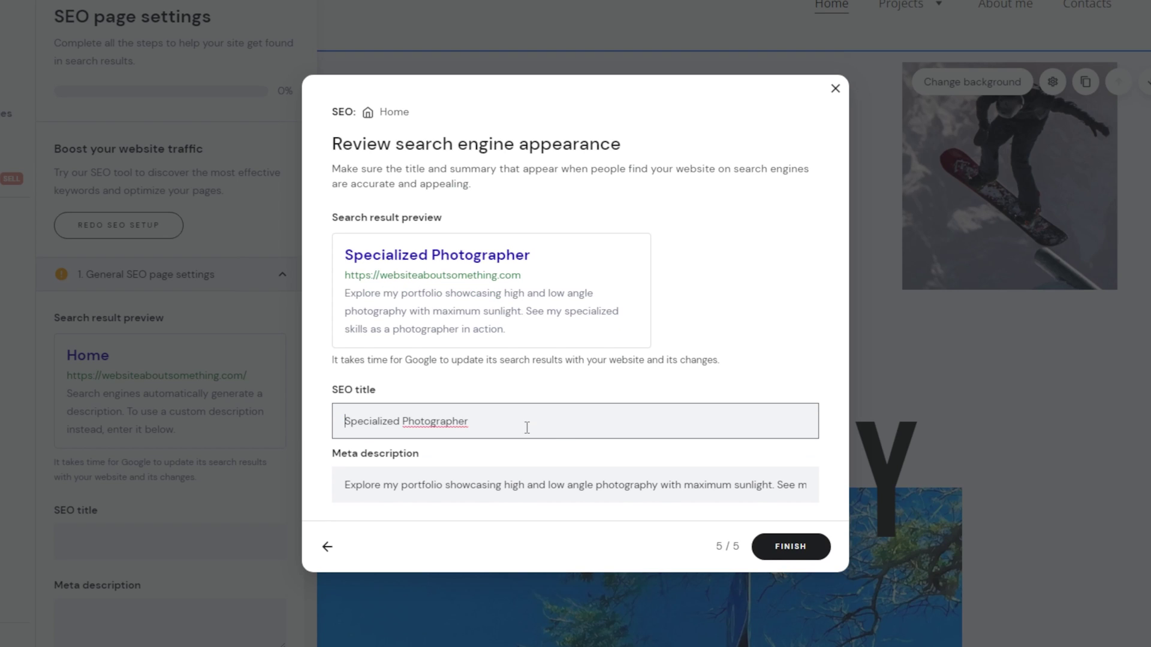
pyautogui.click(575, 425)
pyautogui.write('| Profesional Photos')
pyautogui.click(778, 562)
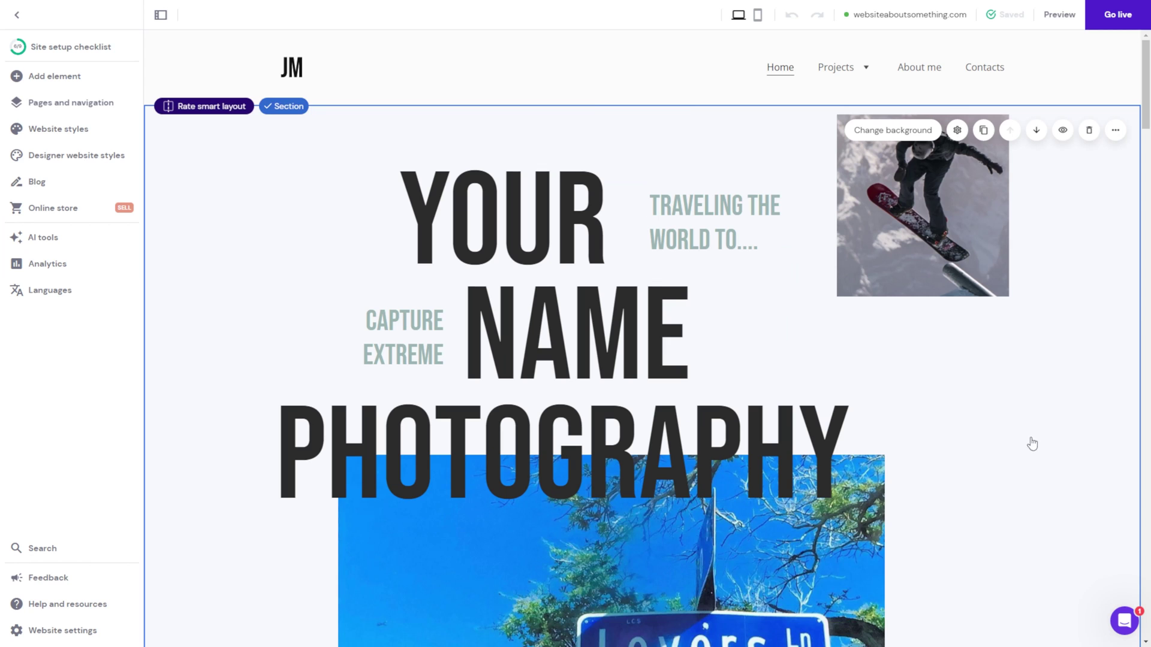
# Preview the website in mobile and desktop layouts, then return to the editor.
pyautogui.click(1058, 17)
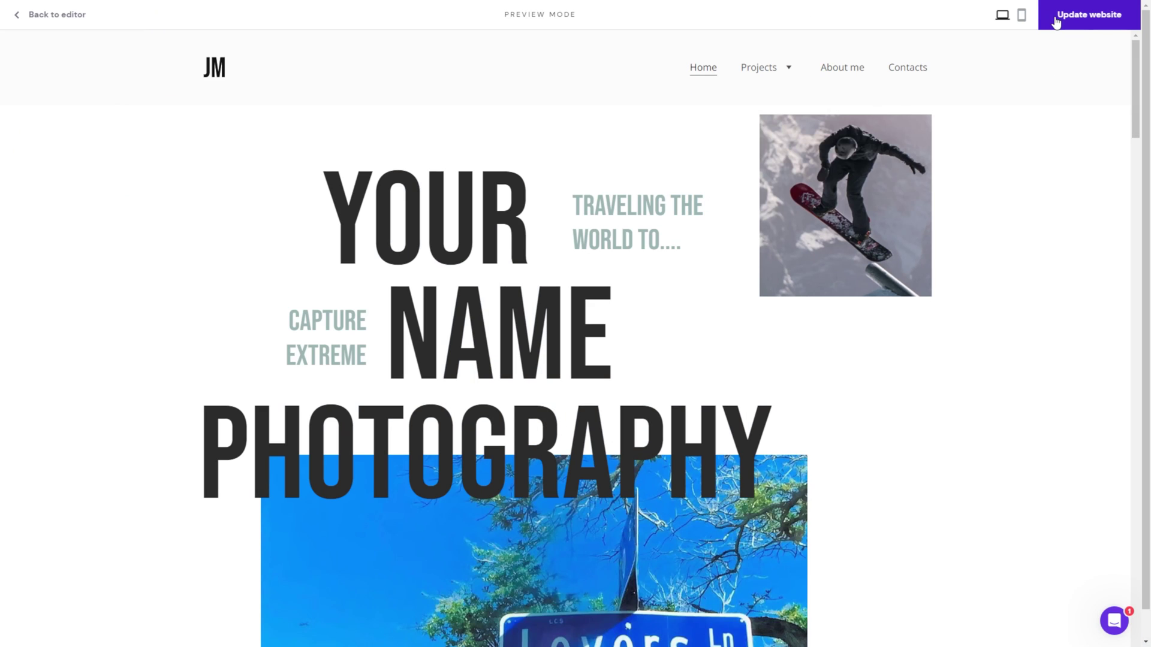
pyautogui.click(1023, 18)
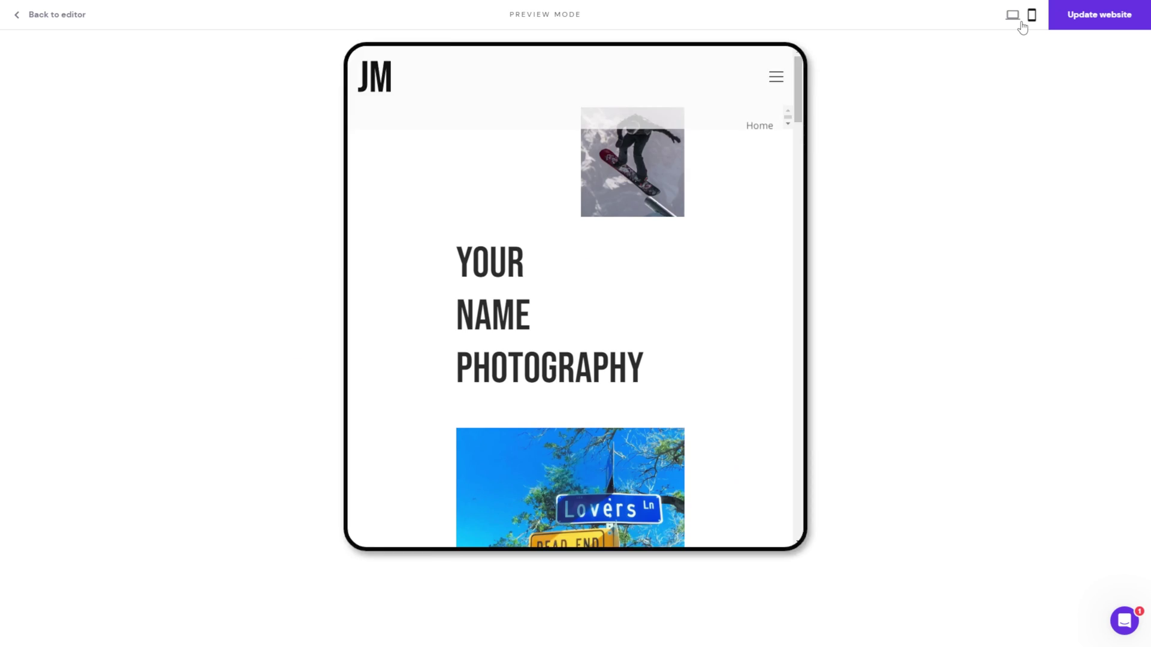
pyautogui.scroll(-5, 695, 144)
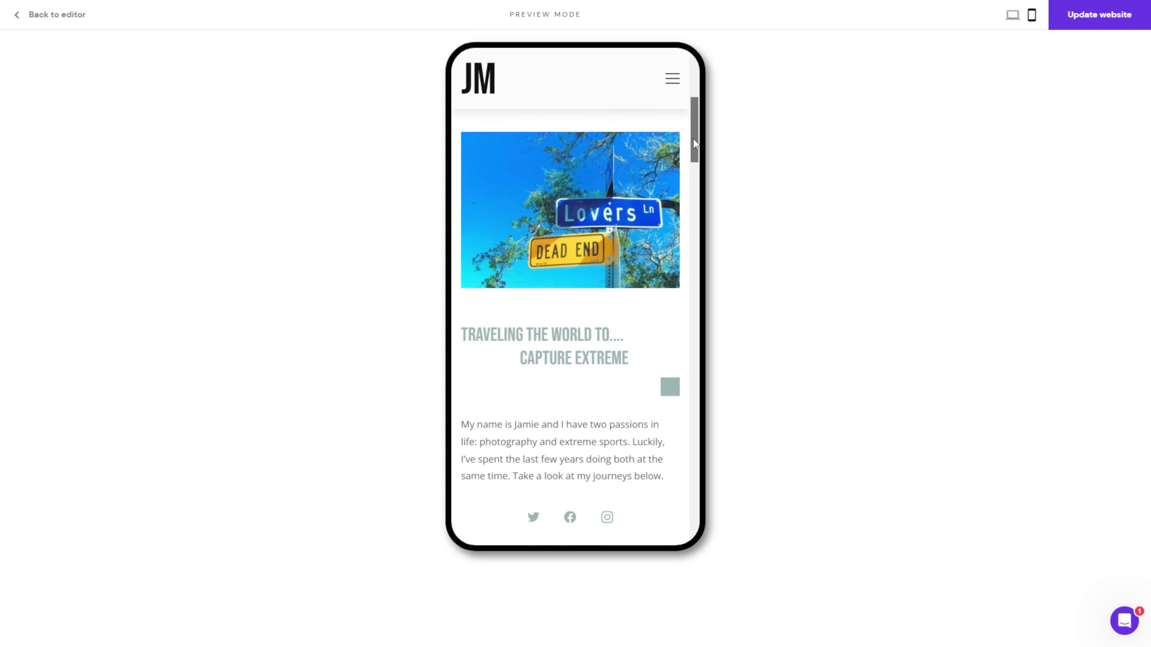
pyautogui.moveTo(694, 143); pyautogui.dragTo(695, 145)
pyautogui.click(1013, 15)
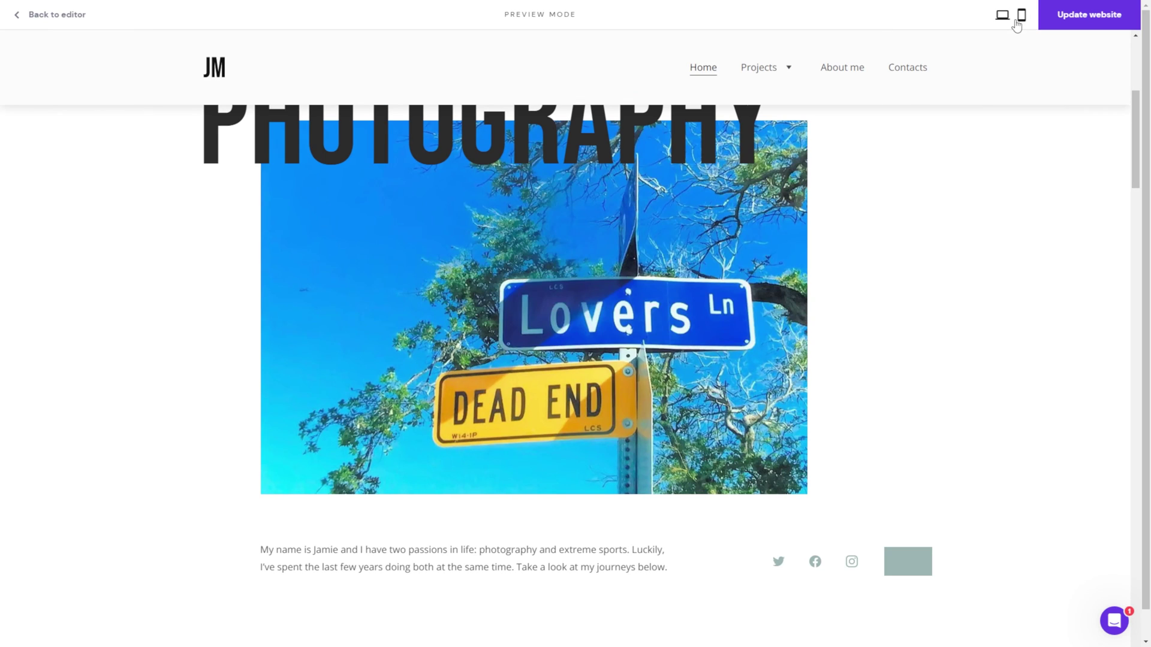
pyautogui.click(75, 21)
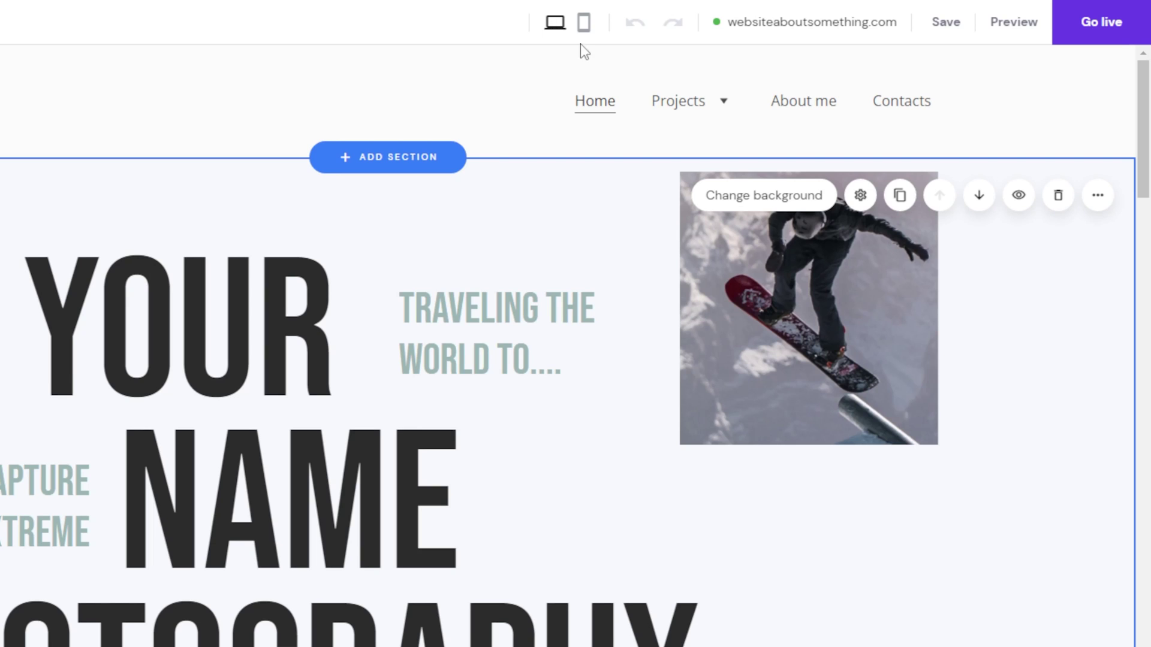
# Publish the site live to websiteaboutsomething.com and dismiss the confirmation.
pyautogui.click(1092, 37)
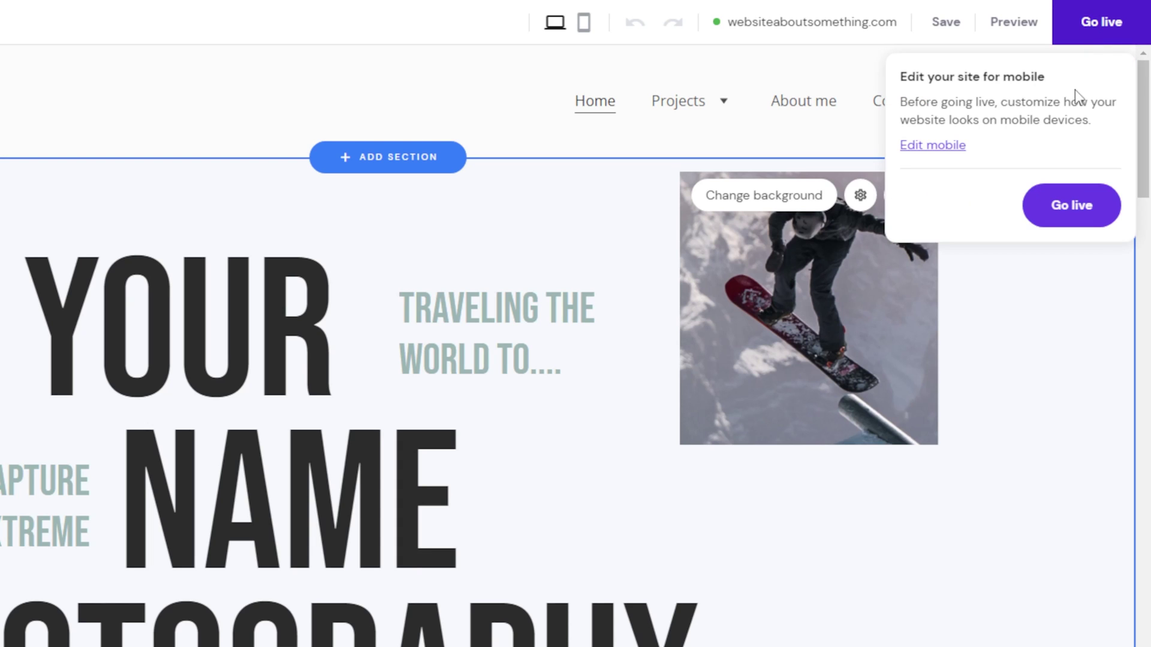
pyautogui.click(1073, 207)
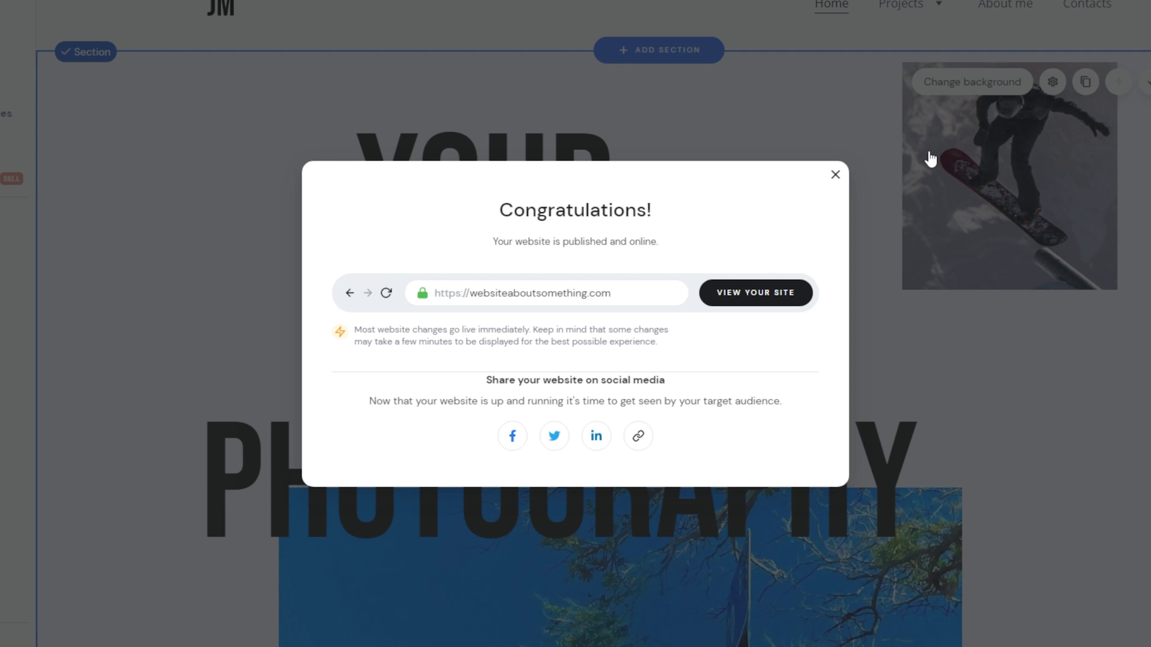
pyautogui.click(836, 174)
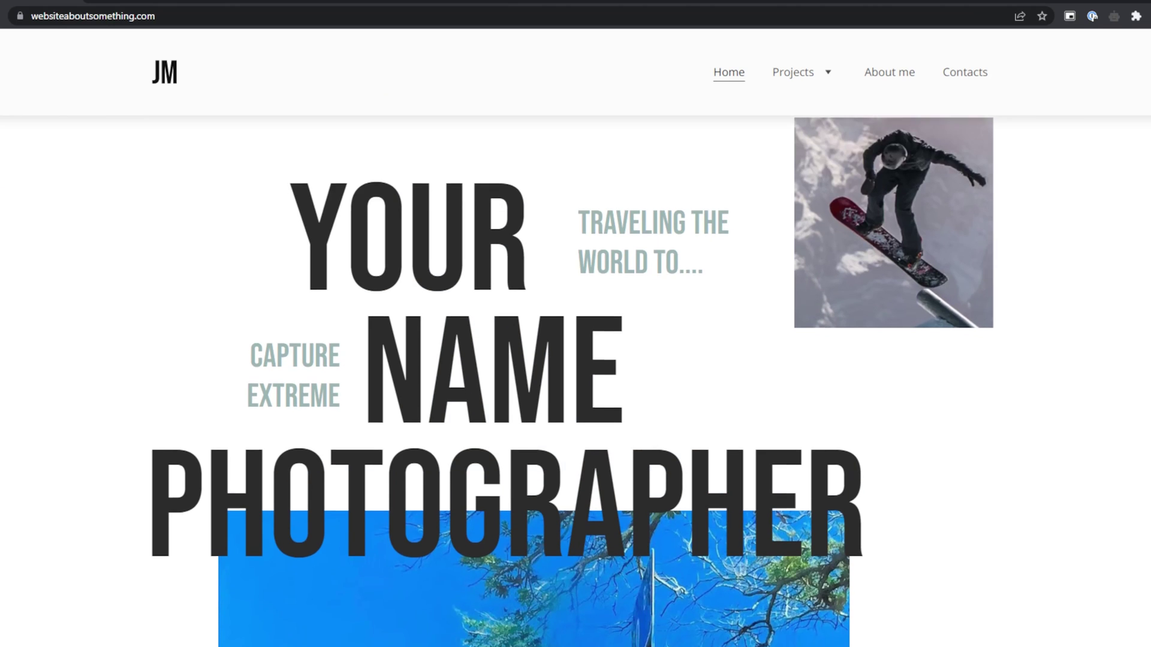
# Scroll the live home page down to the 01 Snowboarding and 02 Surfing project sections.
pyautogui.scroll(-7, 576, 382)
pyautogui.scroll(-8, 576, 382)
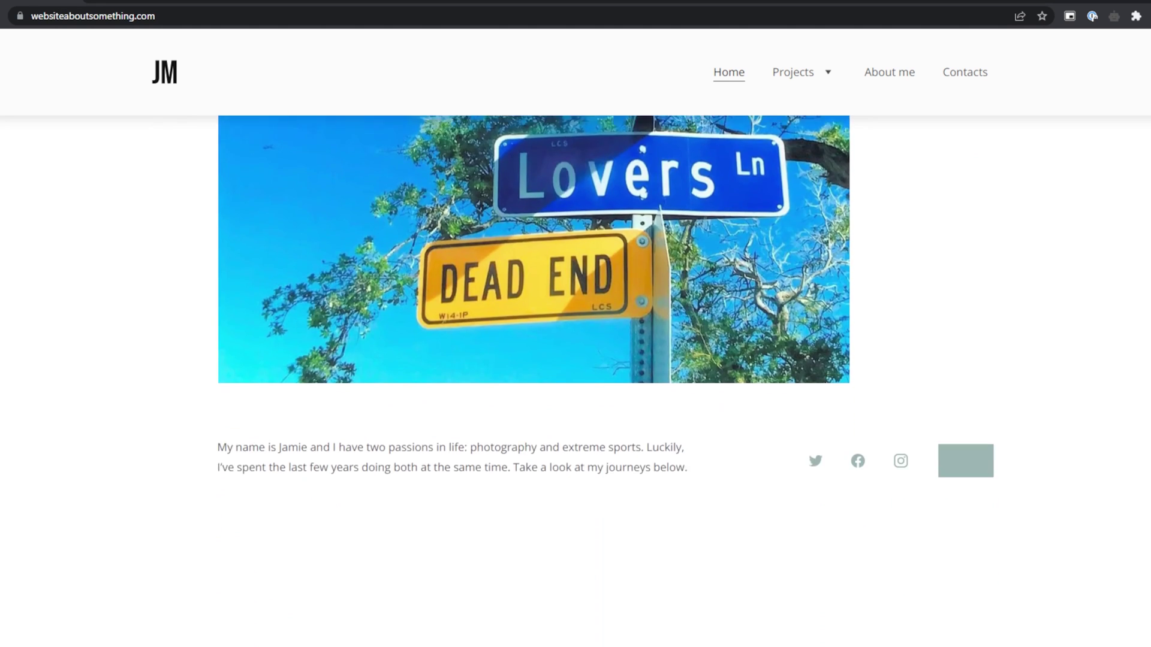
pyautogui.scroll(-9, 575, 381)
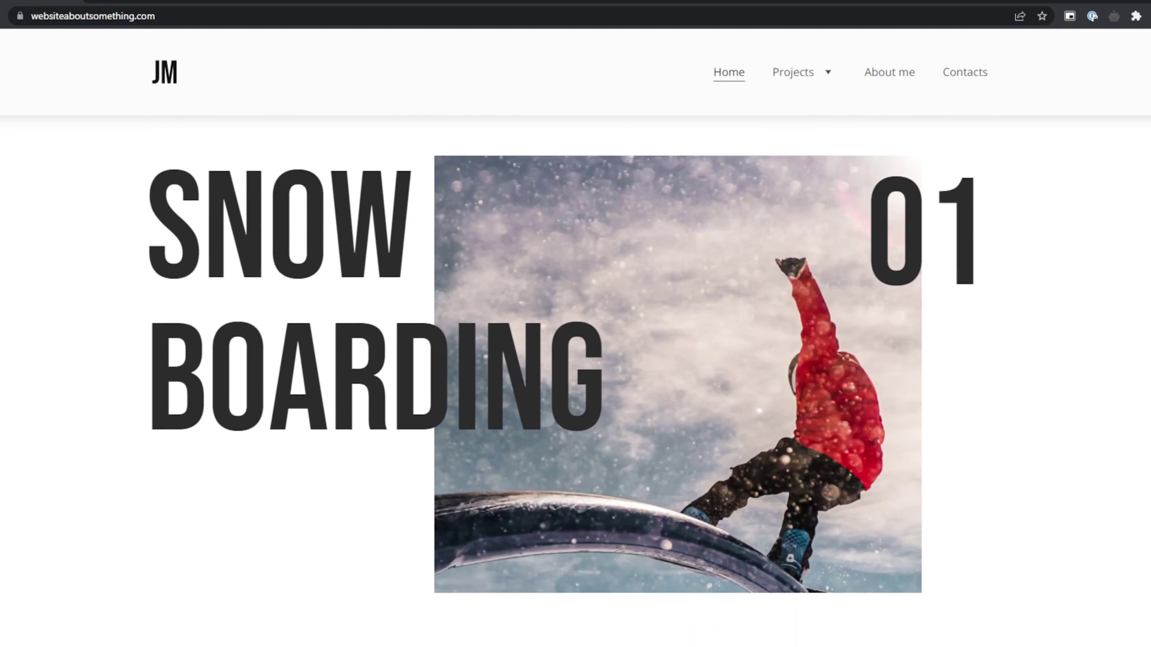
pyautogui.scroll(-5, 576, 381)
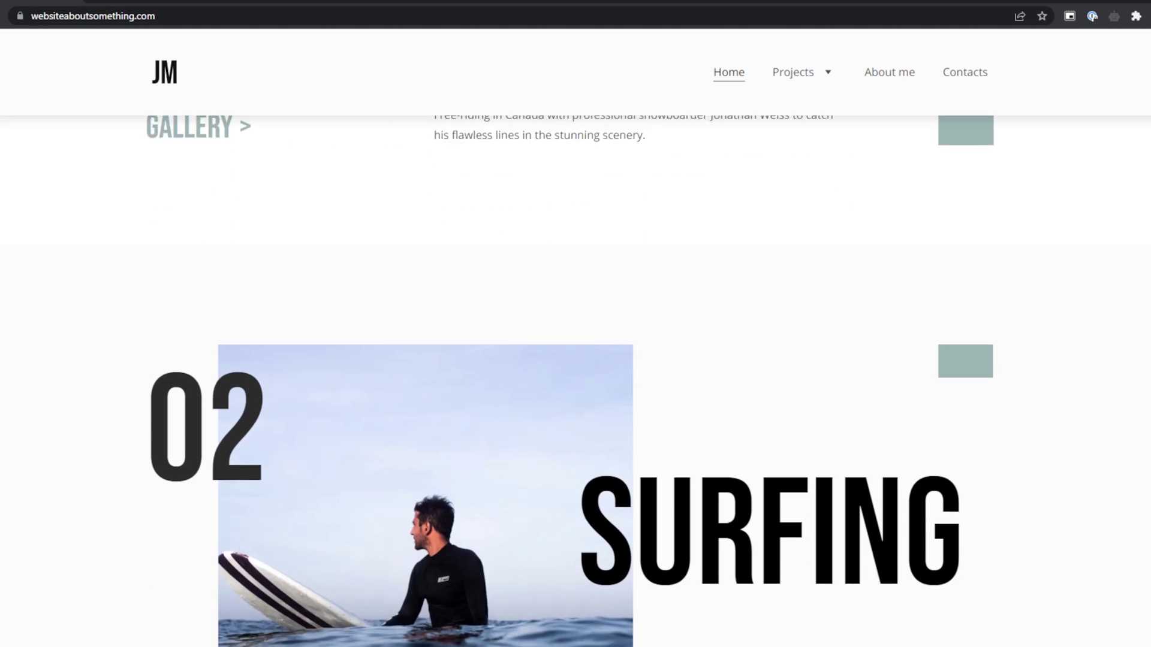